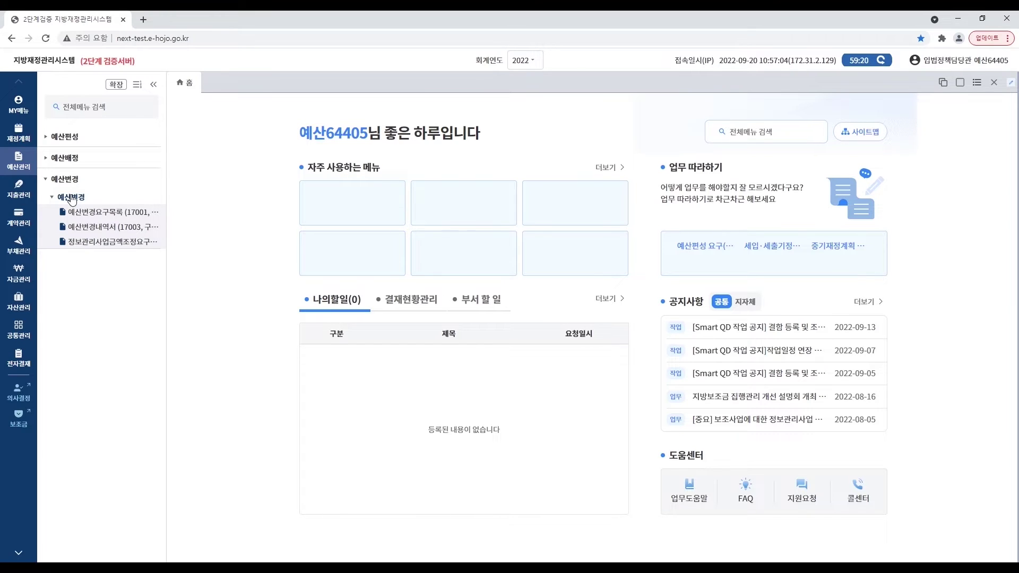
Open the 예산변경요구목록 screen and query fiscal year 2023 requests with change type 이용.
click(105, 212)
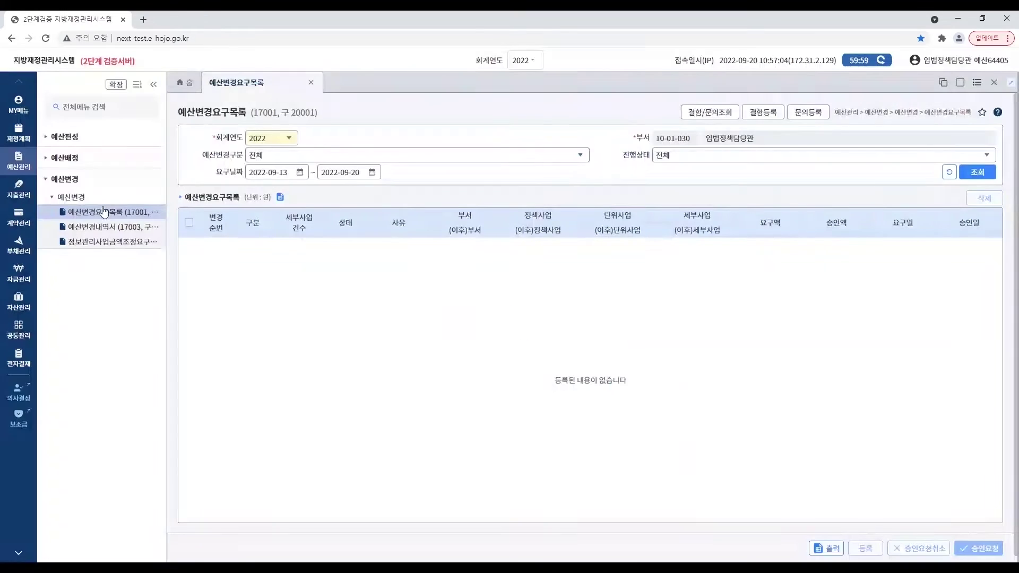
click(295, 142)
click(265, 158)
click(582, 158)
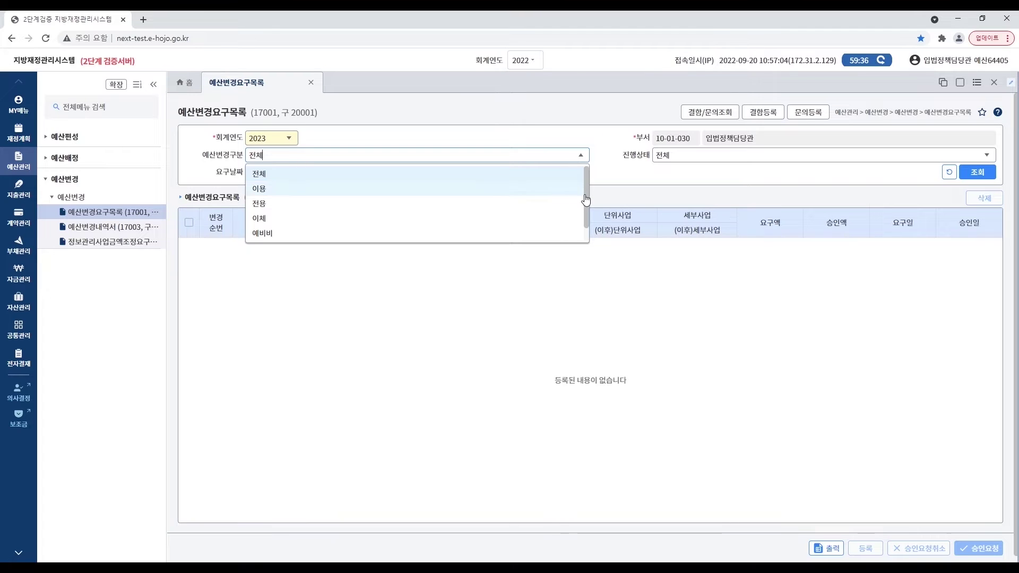
click(355, 188)
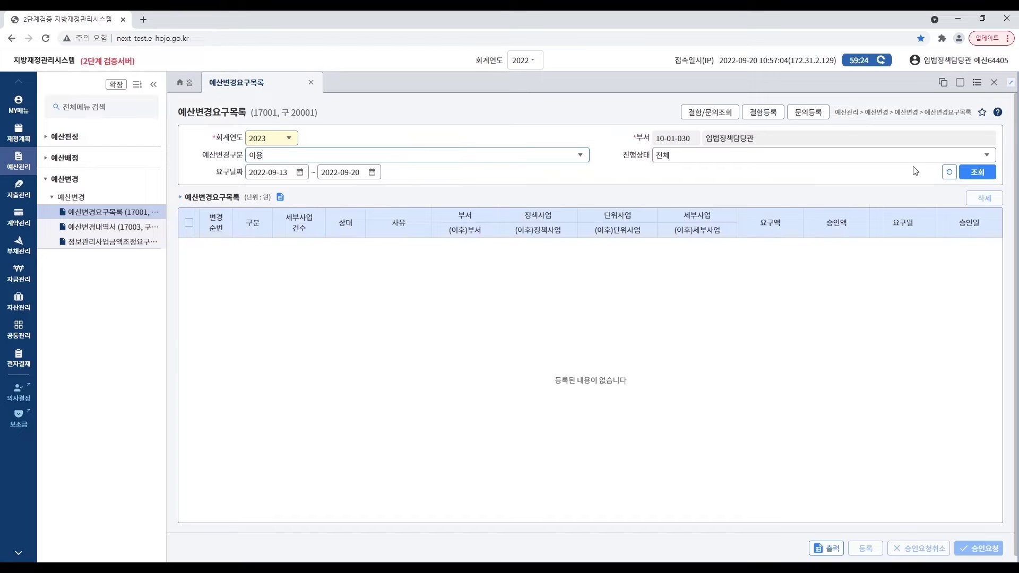
click(983, 173)
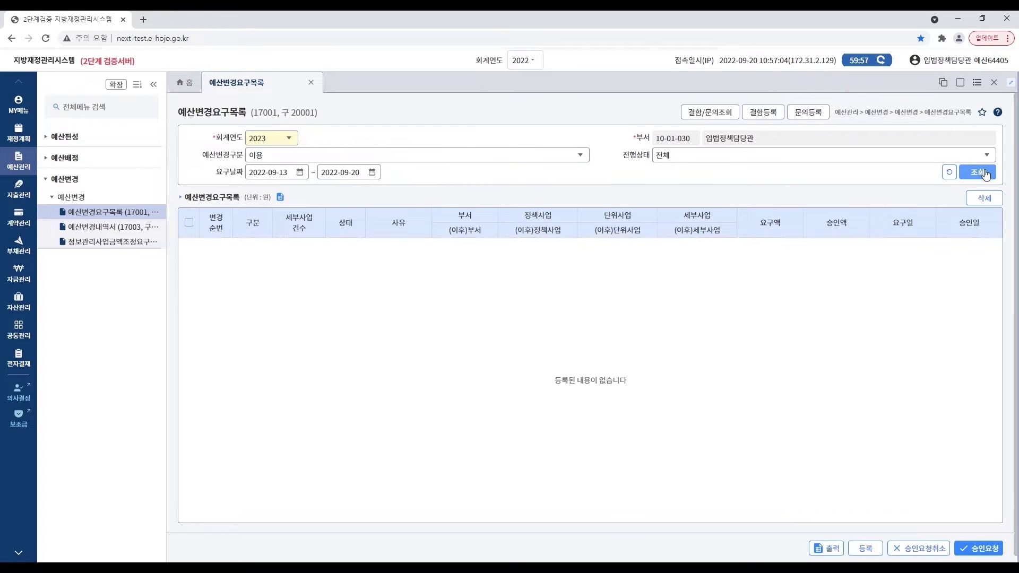
click(983, 173)
Start registering an 이용 change and choose 자치입법활동지원 with subject 201-01 사무관리비 as the giving project.
click(865, 548)
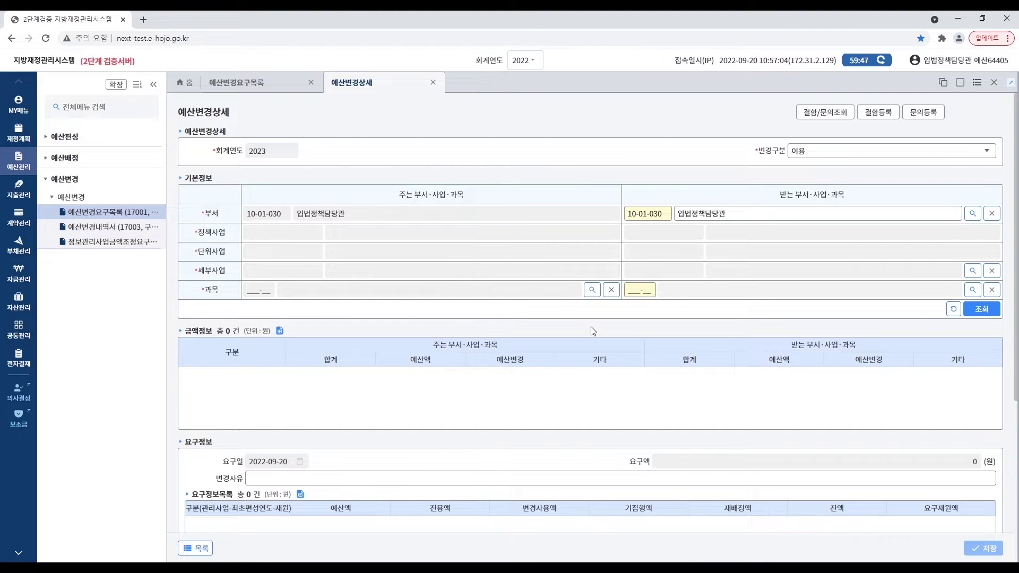
click(592, 291)
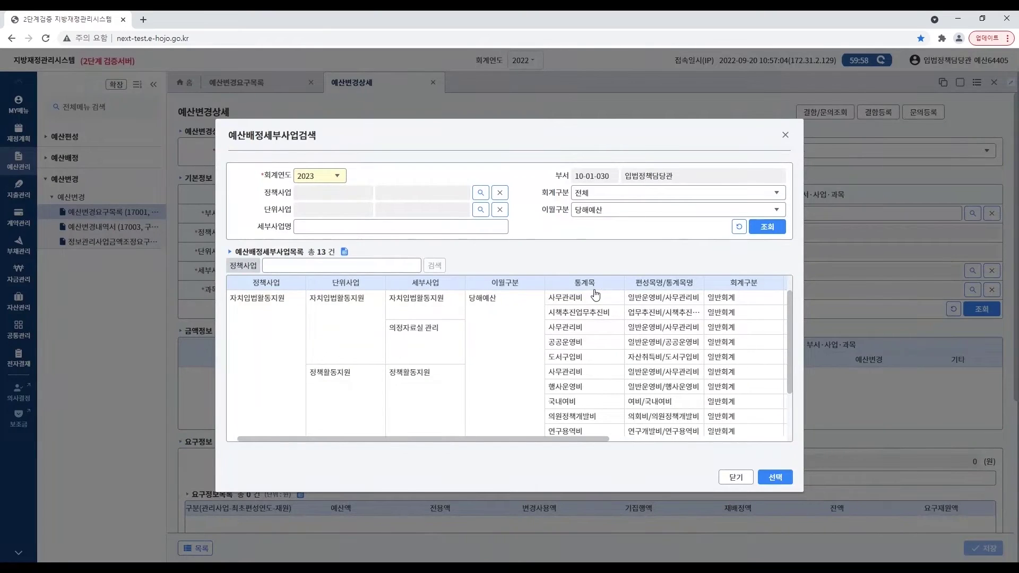
double_click(595, 294)
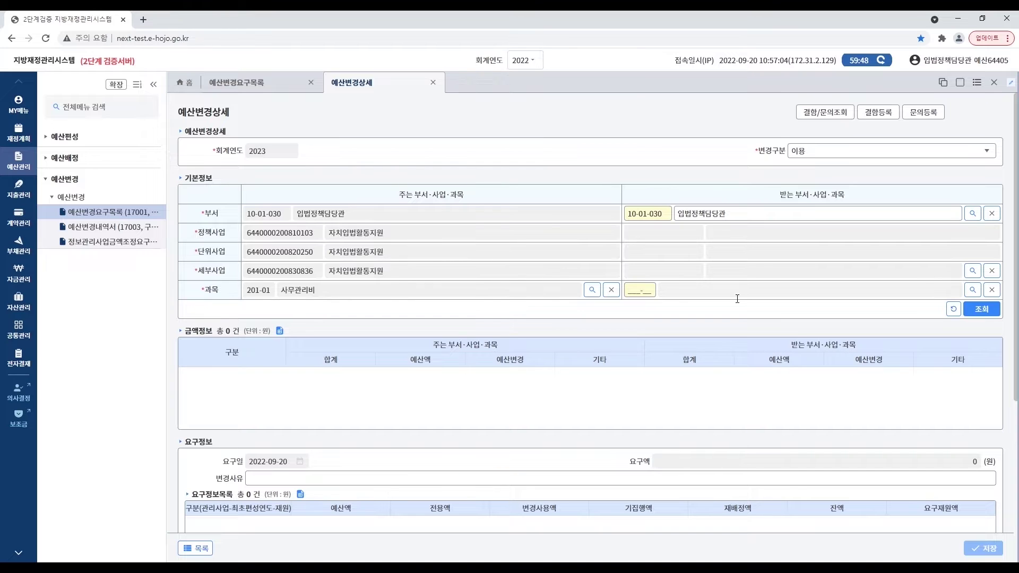
Set the receiving detailed project to 기본경비(입법정책담당관) and its subject to 201-01 사무관리비.
click(975, 271)
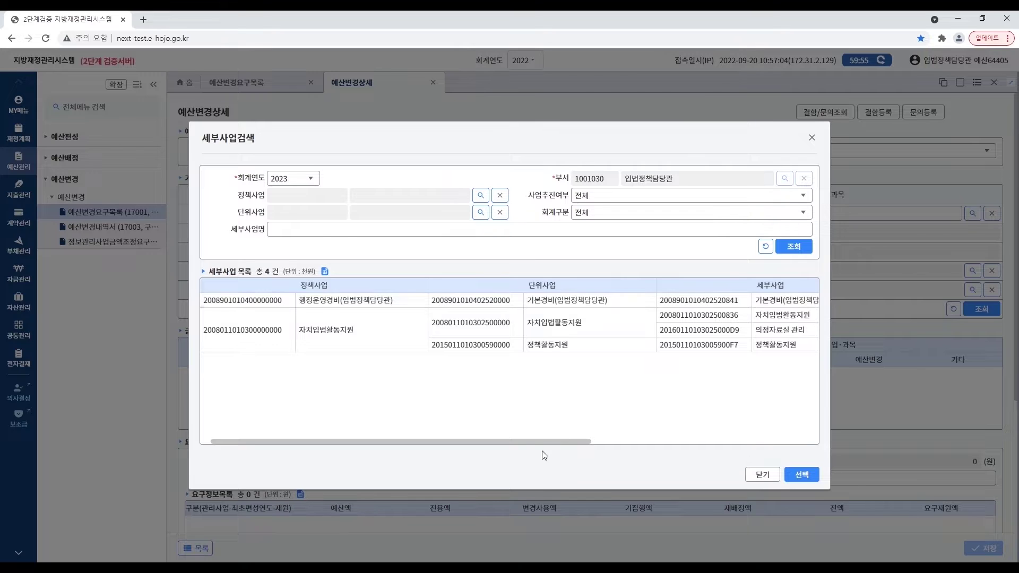
drag(550, 442, 715, 443)
double_click(534, 300)
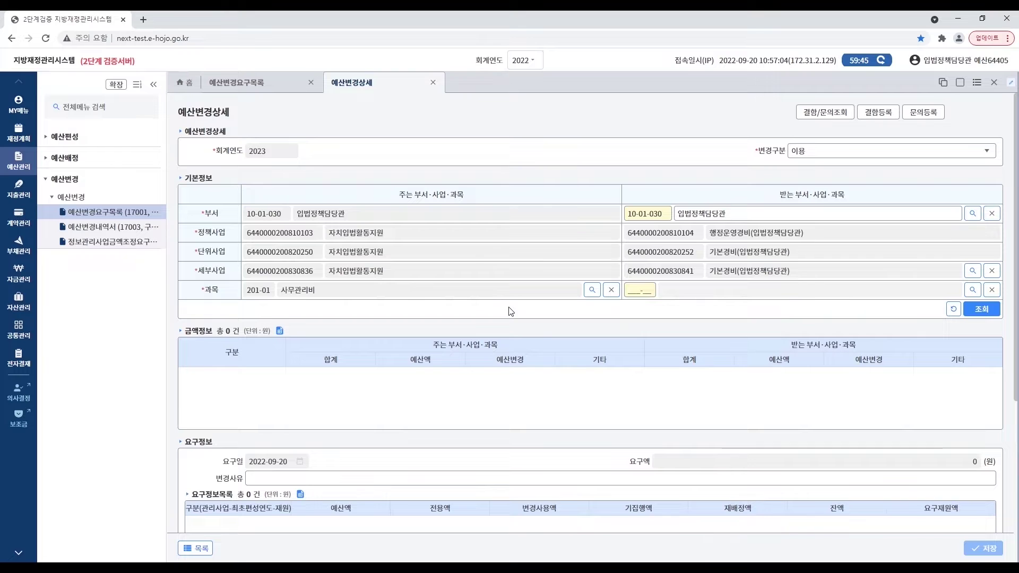
click(974, 293)
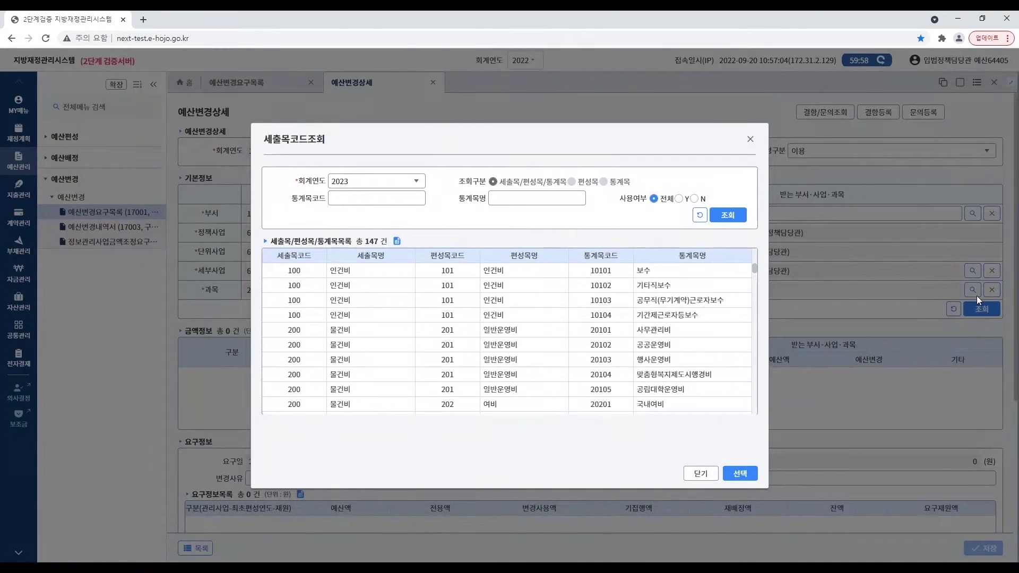
double_click(675, 333)
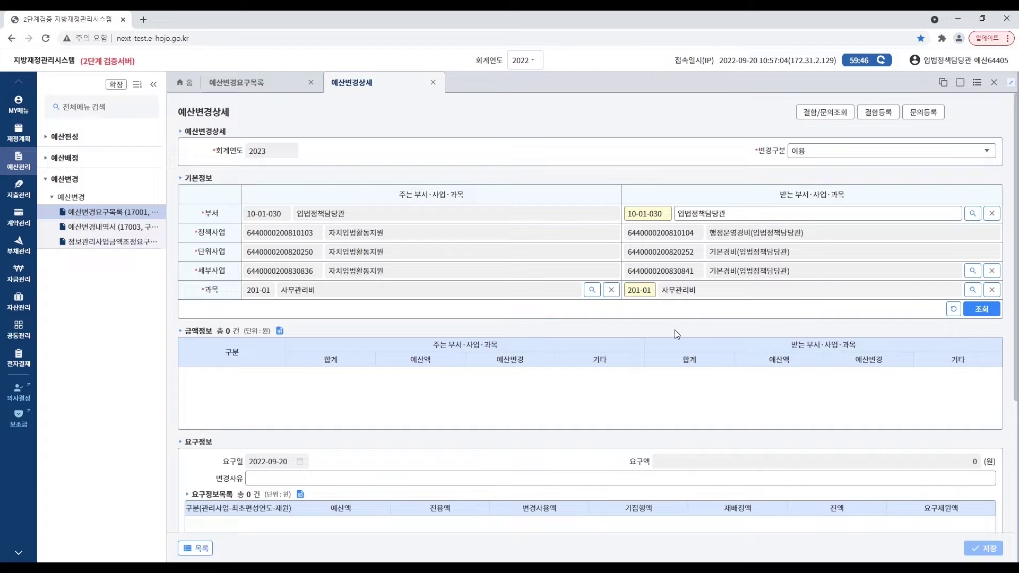
Load the amount, request and allocation-plan information for the chosen giving and receiving projects.
click(993, 312)
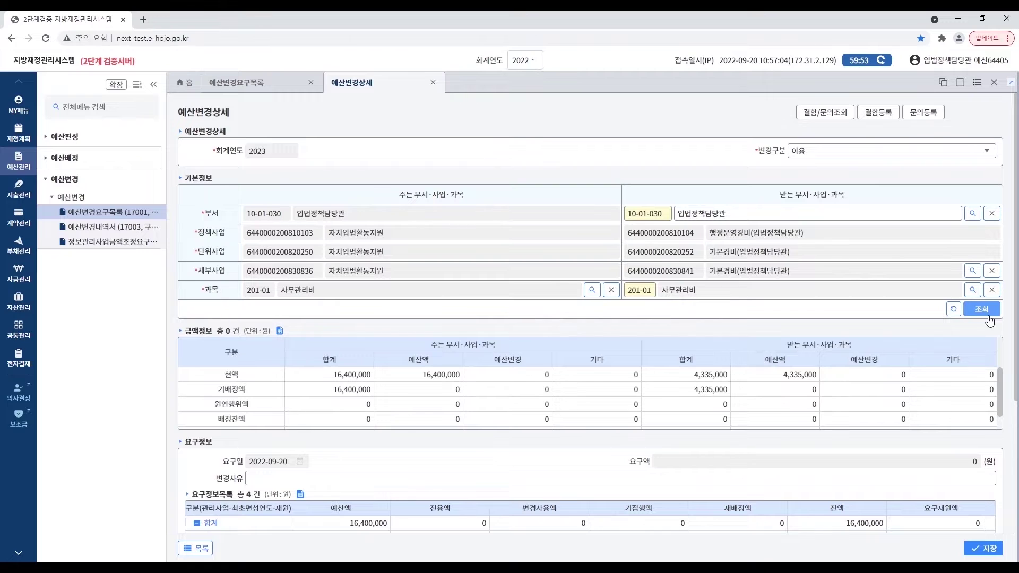
scroll(992, 323, down, 3)
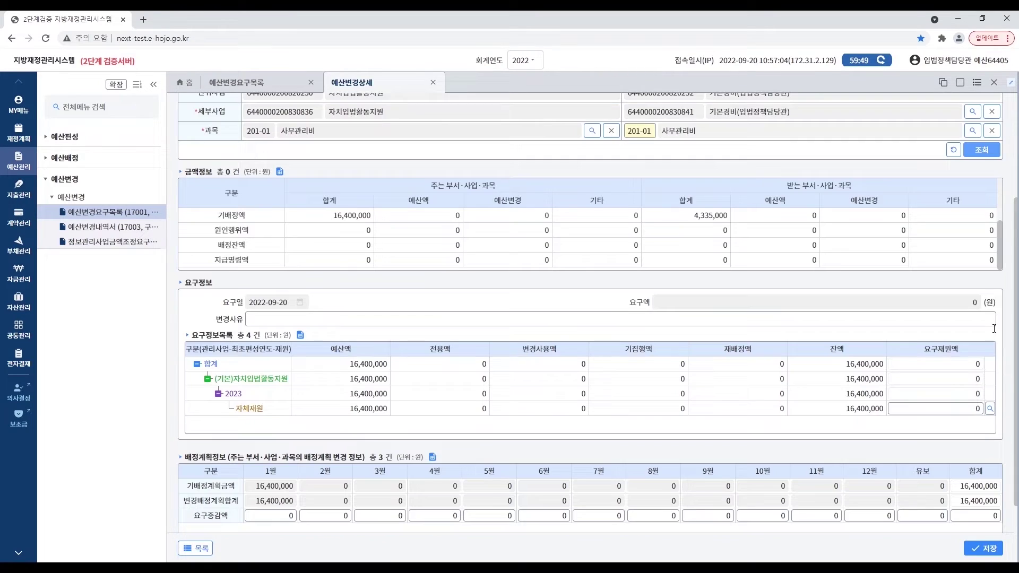
scroll(994, 329, down, 1)
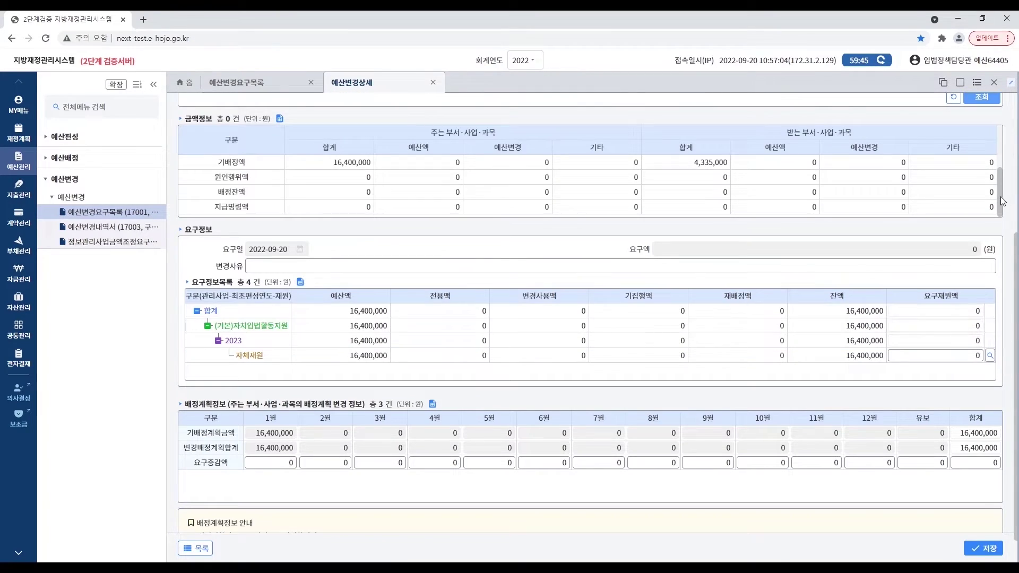
scroll(1000, 197, up, 1)
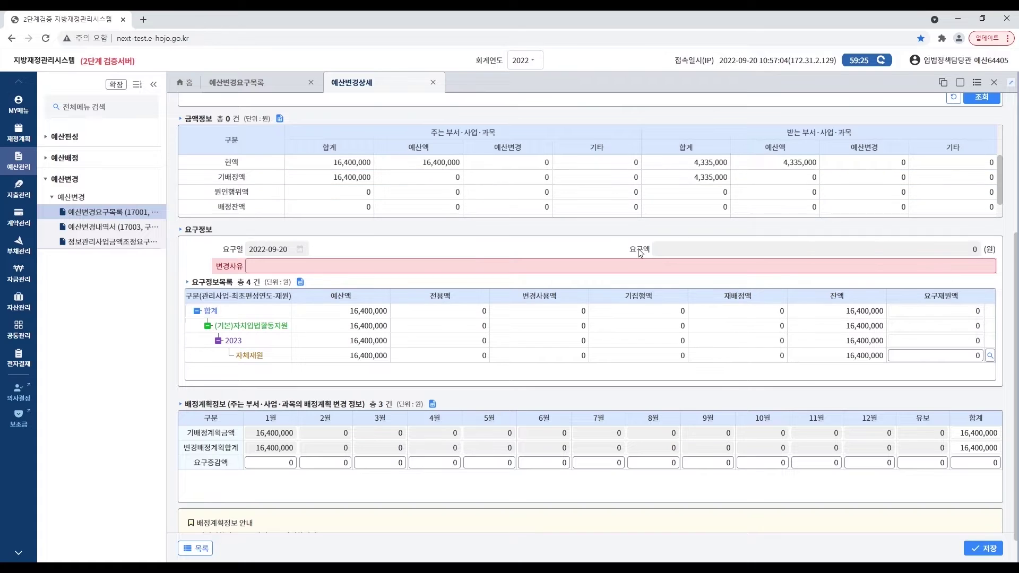
Enter "이용 변경사유" as the reason for the change.
click(363, 271)
text(이용 변경ㅅ)
text(ㅏㅇ)
text(ㅠ)
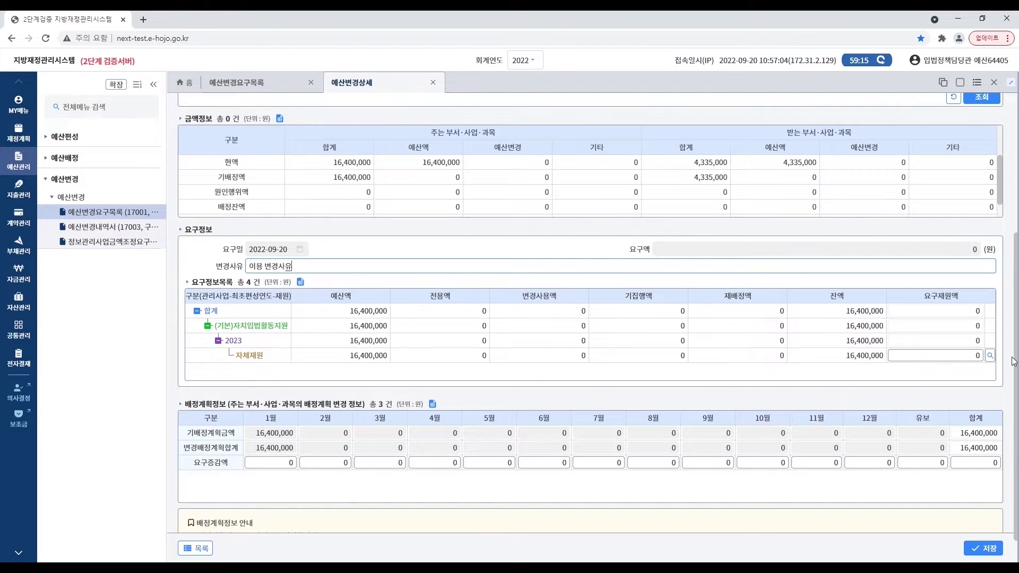
Register a requested amount of 100,000 won from 자체재원 for (기본)기본경비(입법정책담당관) and save it.
click(990, 356)
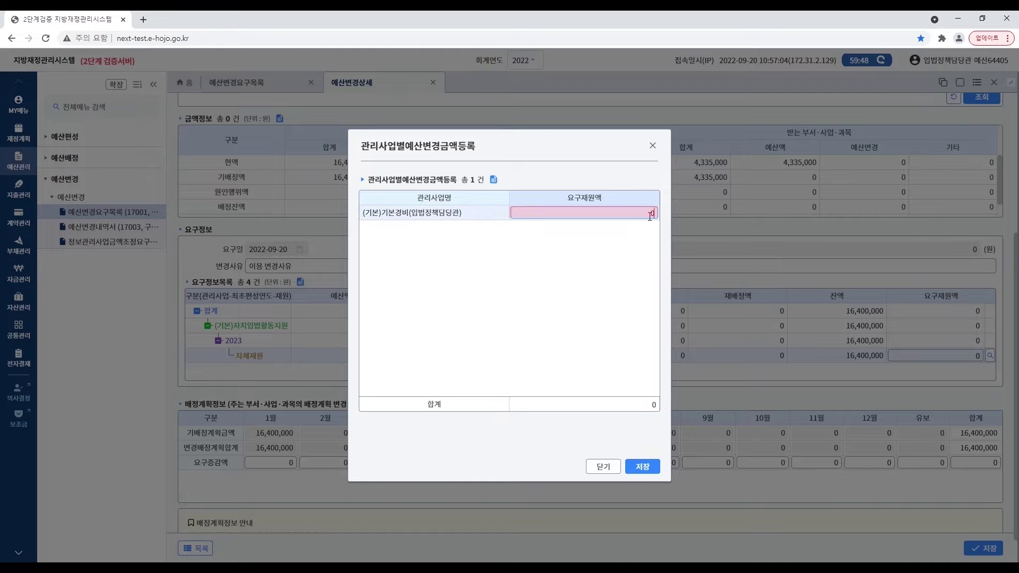
text(00,000)
click(609, 256)
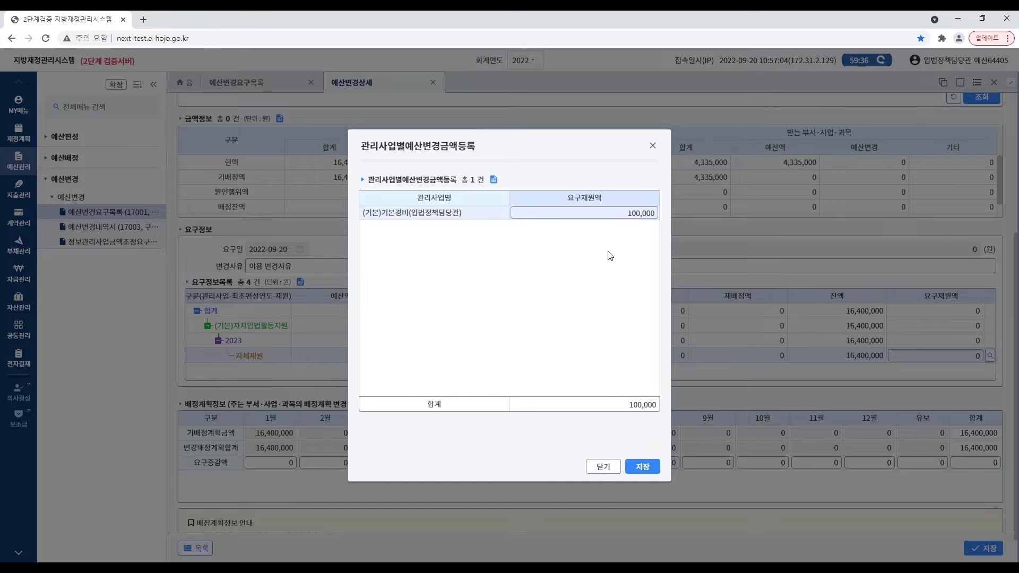
click(643, 468)
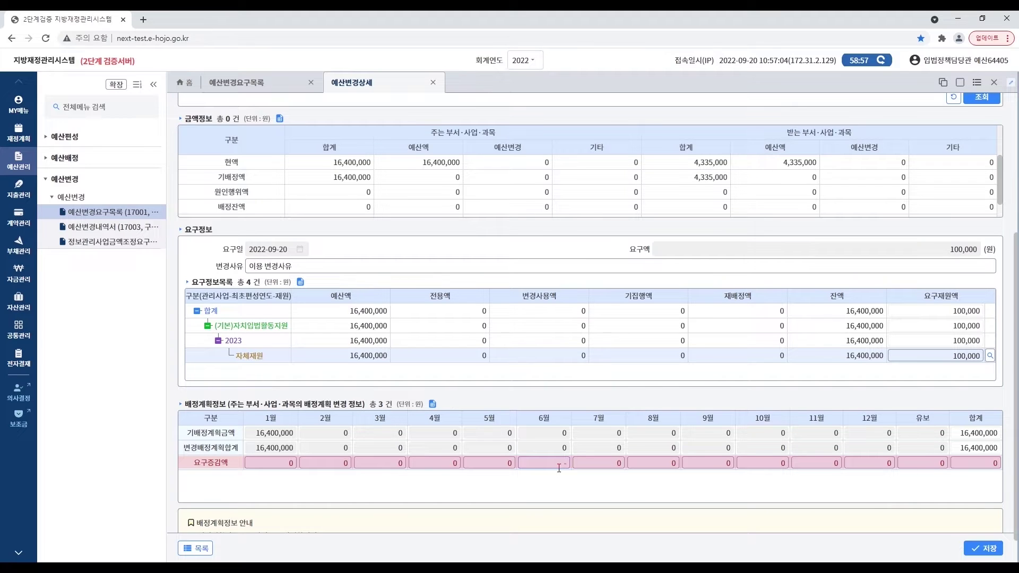
Set the allocation plan's 요구증감액 to -50,000 for both June and July, and save the change request.
text(500000)
click(613, 466)
text(-50,000)
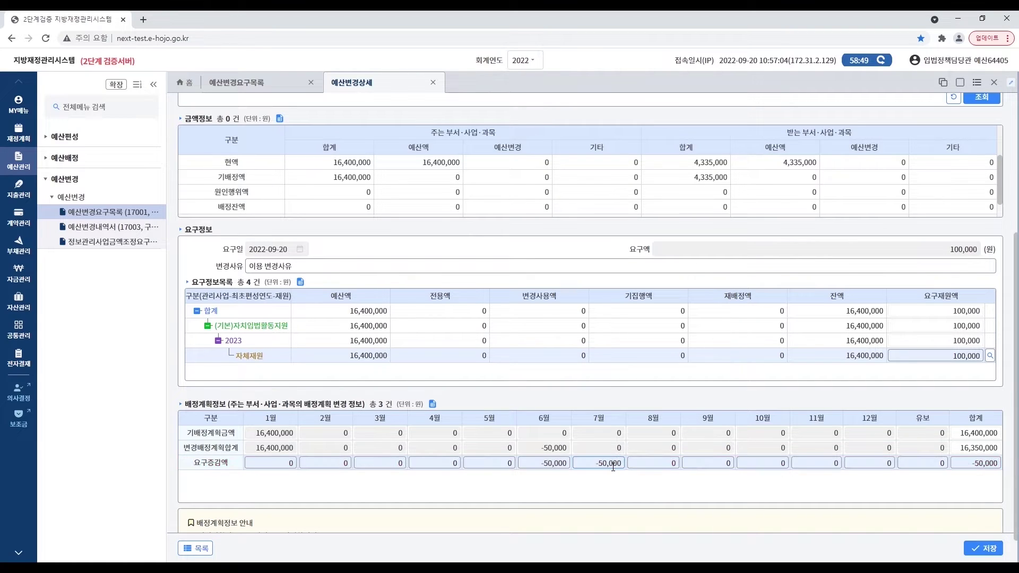
click(658, 502)
click(991, 551)
click(587, 340)
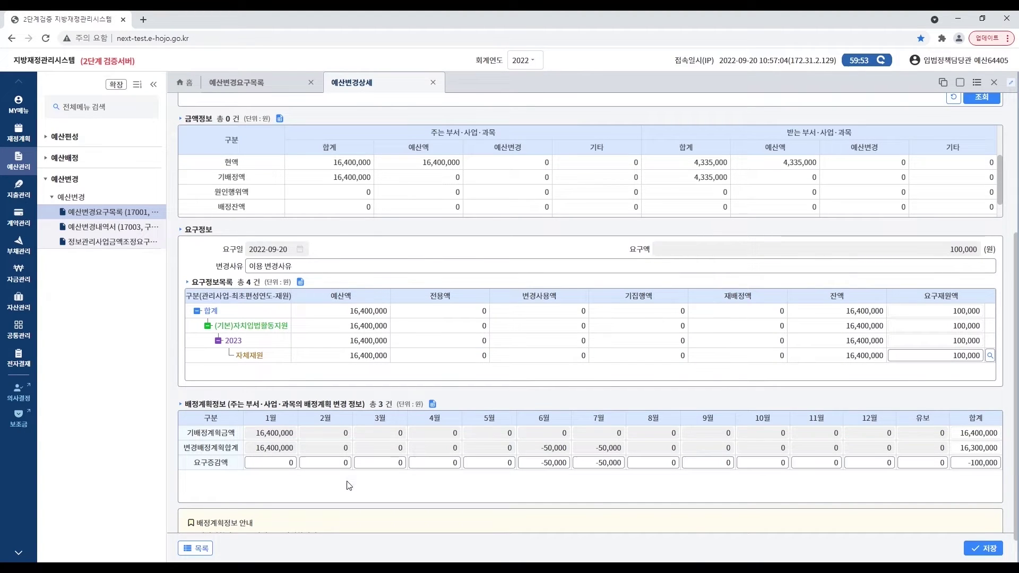
Return to the budget change request list and query it for fiscal year 2023.
click(197, 550)
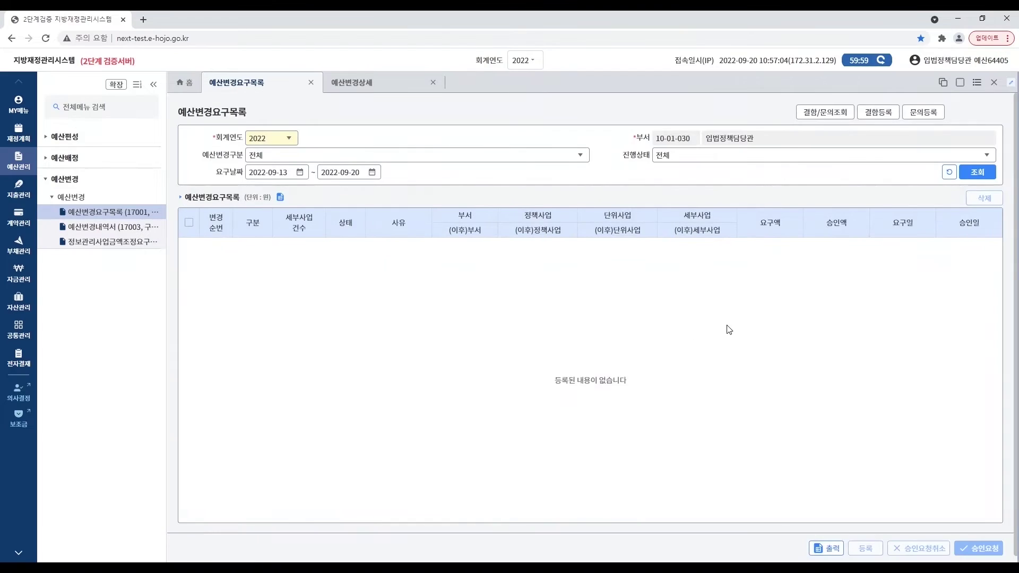
click(977, 175)
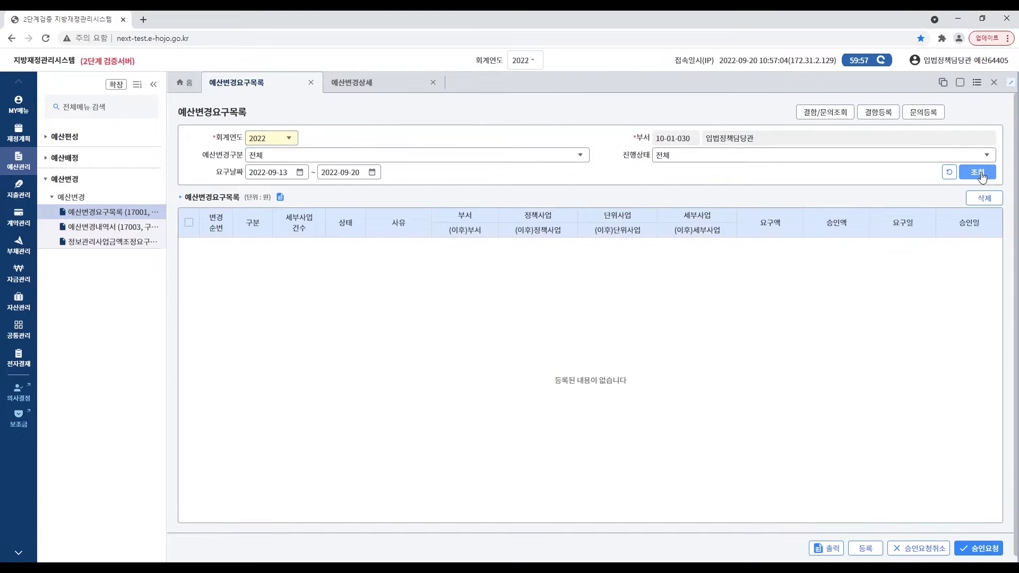
click(287, 138)
click(269, 152)
click(977, 173)
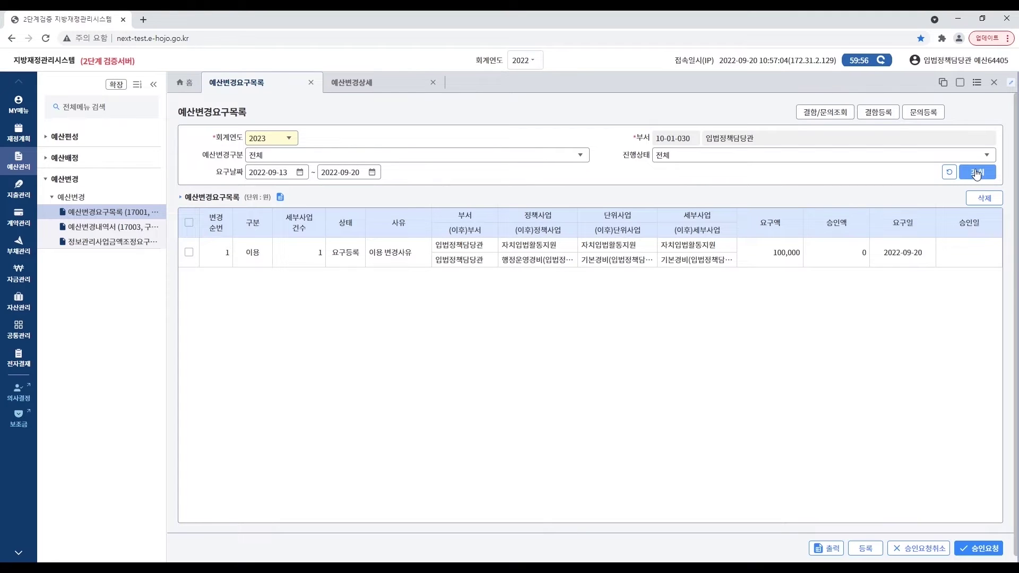
Select the registered 이용 request, call up its deletion but cancel it, and submit the request for approval.
click(196, 260)
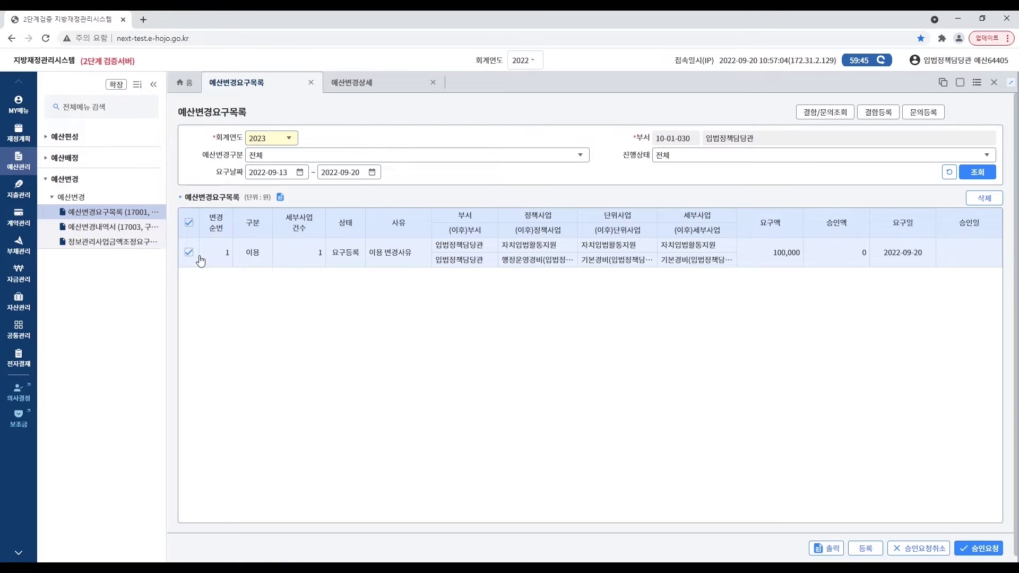
click(984, 198)
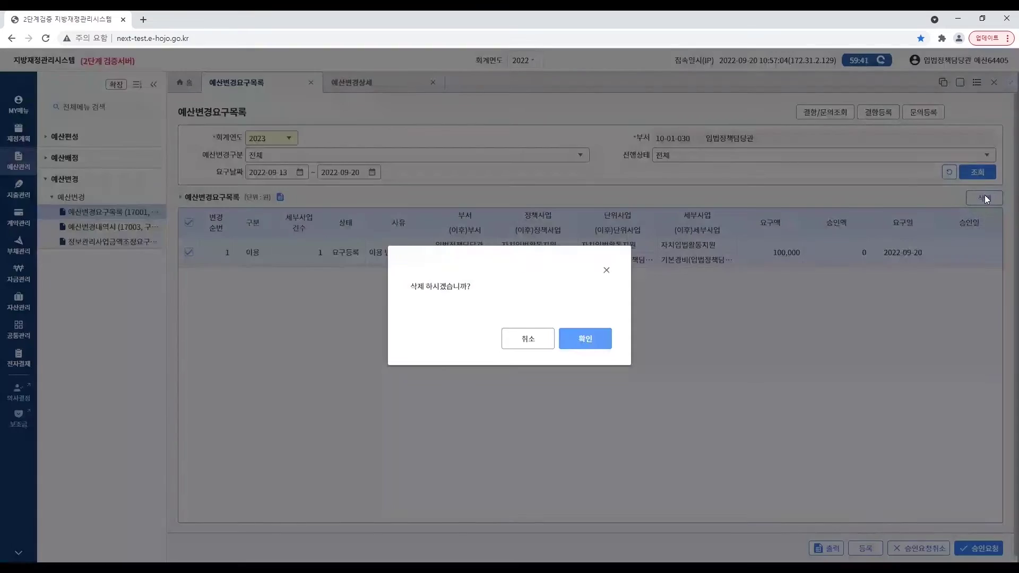
click(525, 343)
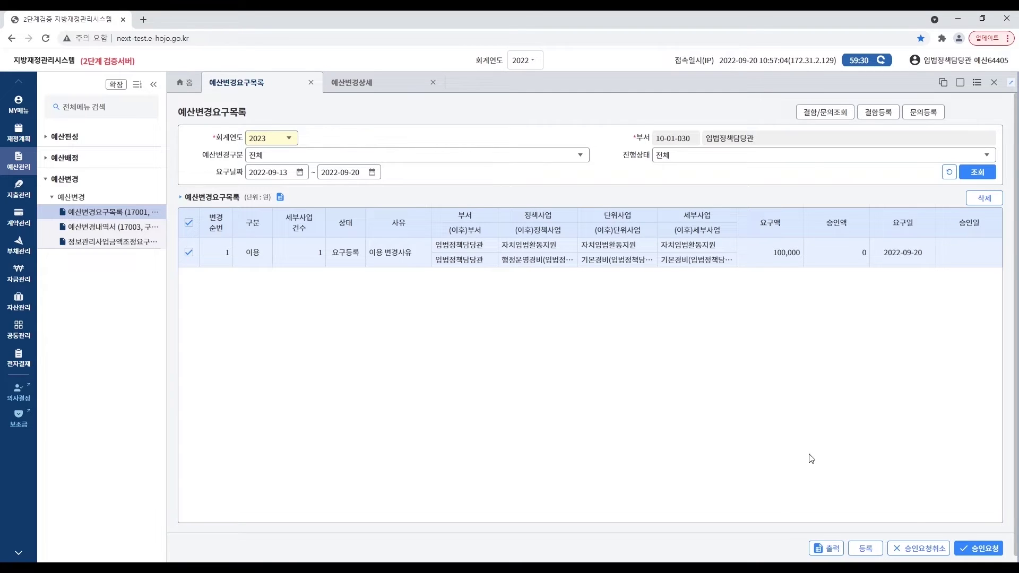
click(987, 552)
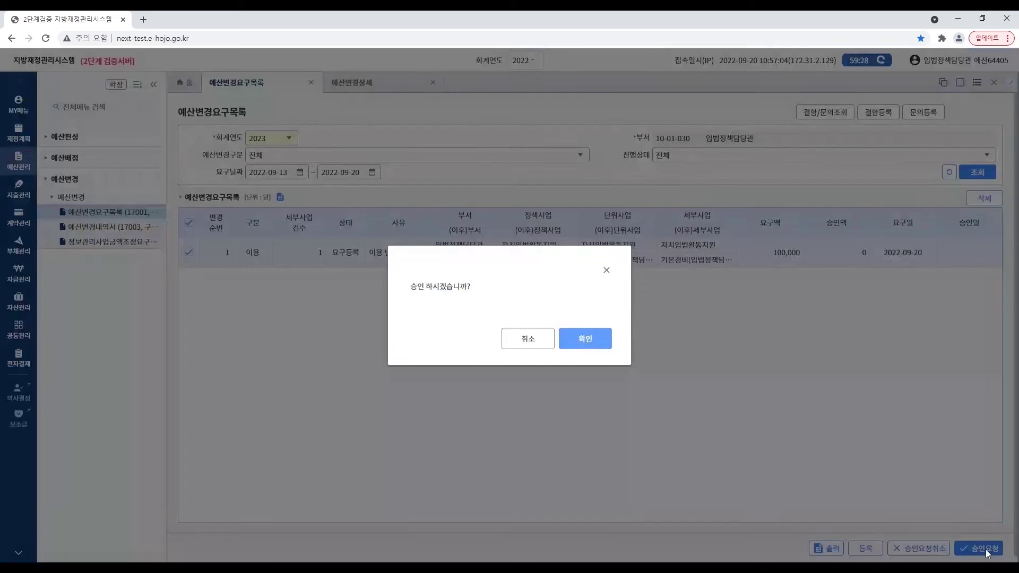
click(604, 346)
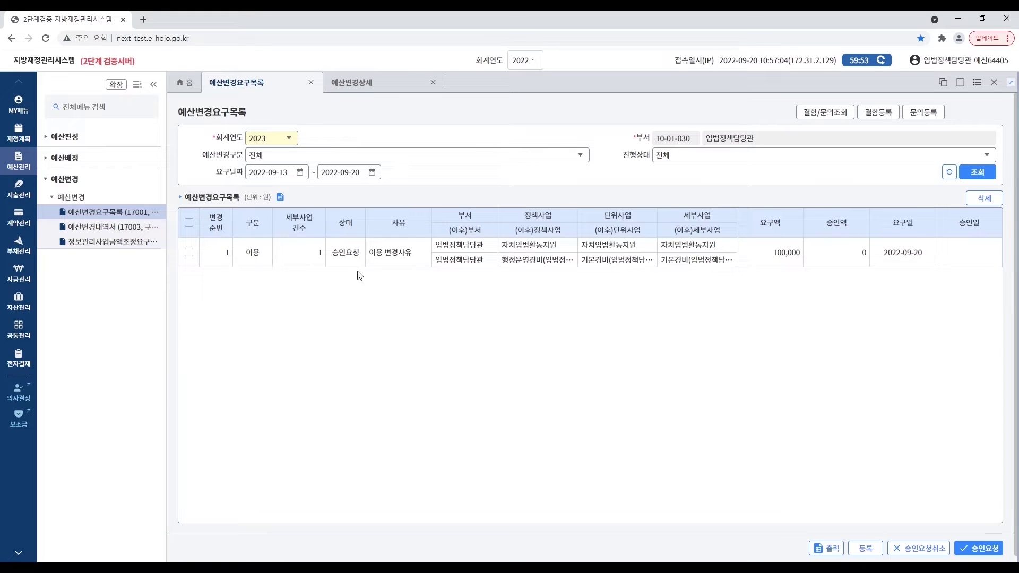
click(194, 255)
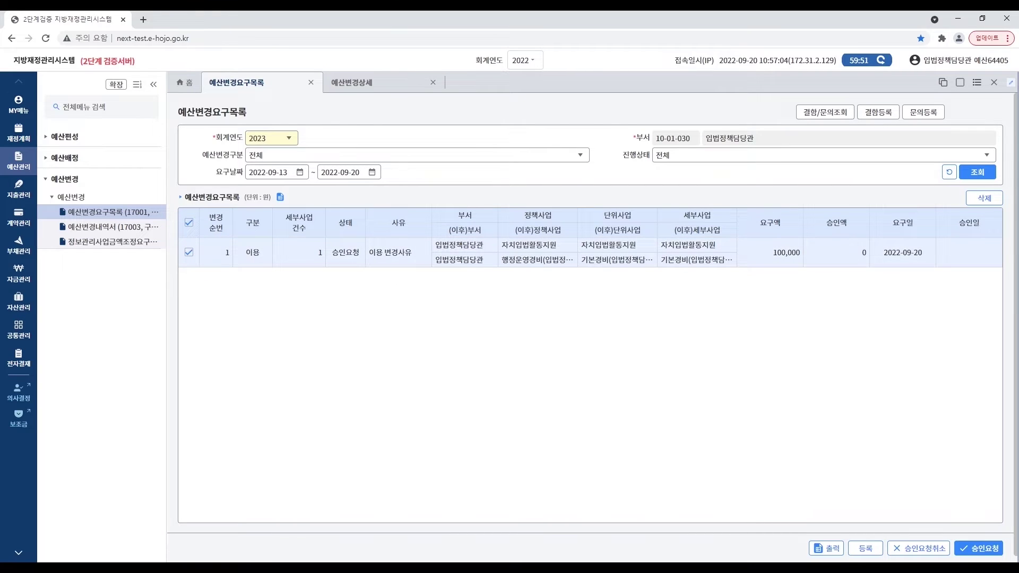
click(926, 552)
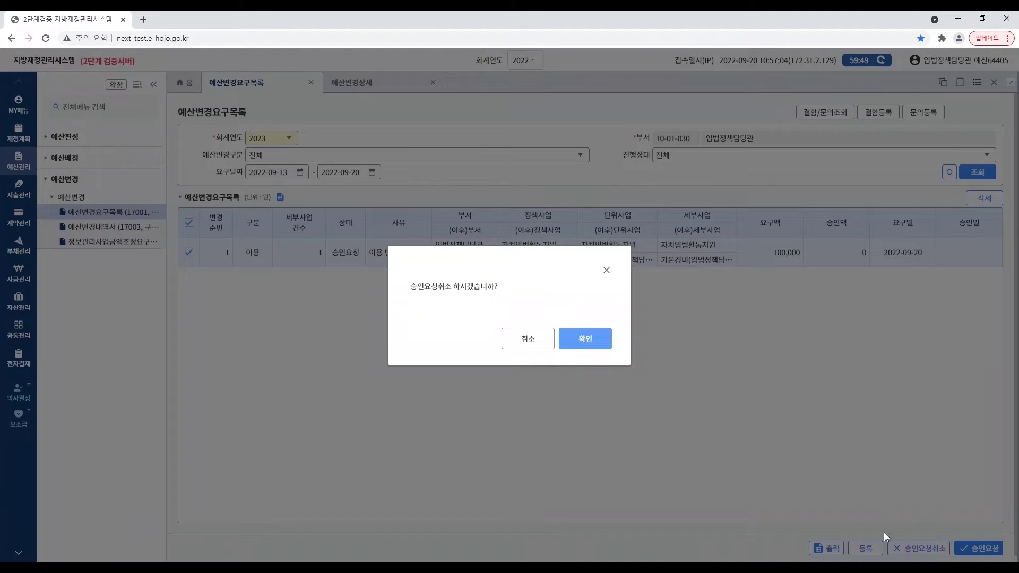
click(540, 342)
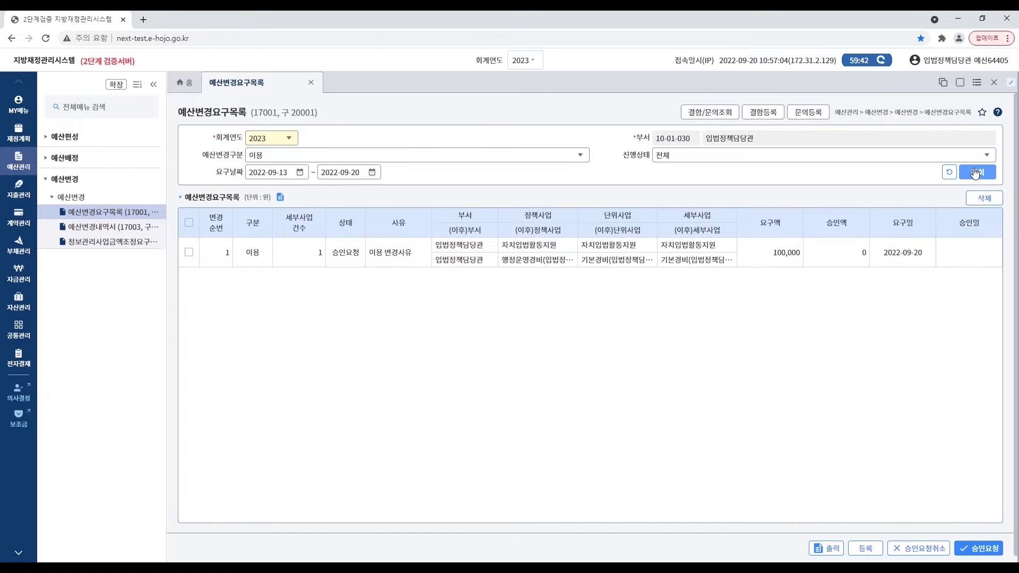
Query the 2023 request list for change type 전용 and open a new 전용 change registration.
click(582, 156)
click(395, 189)
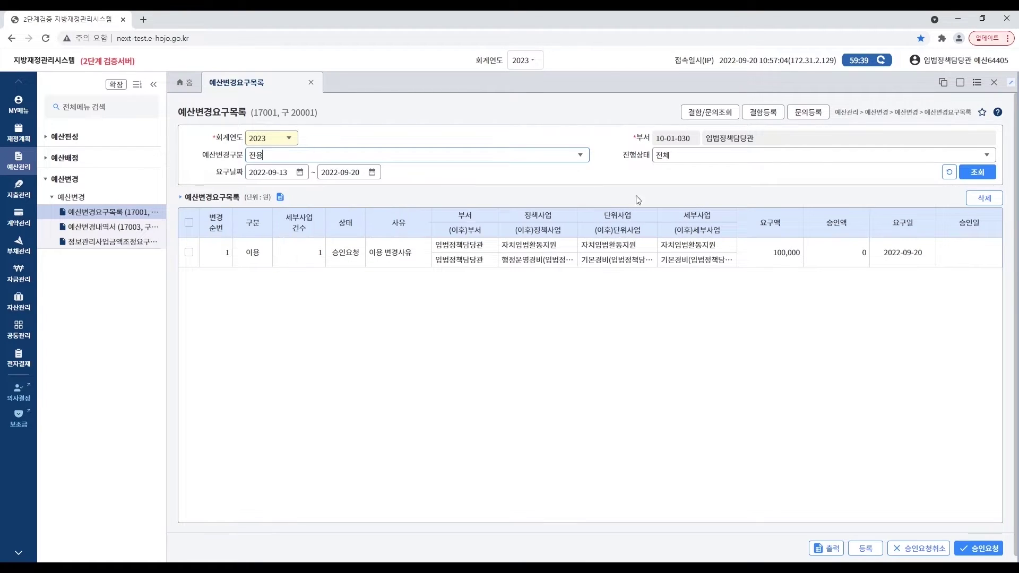
click(977, 173)
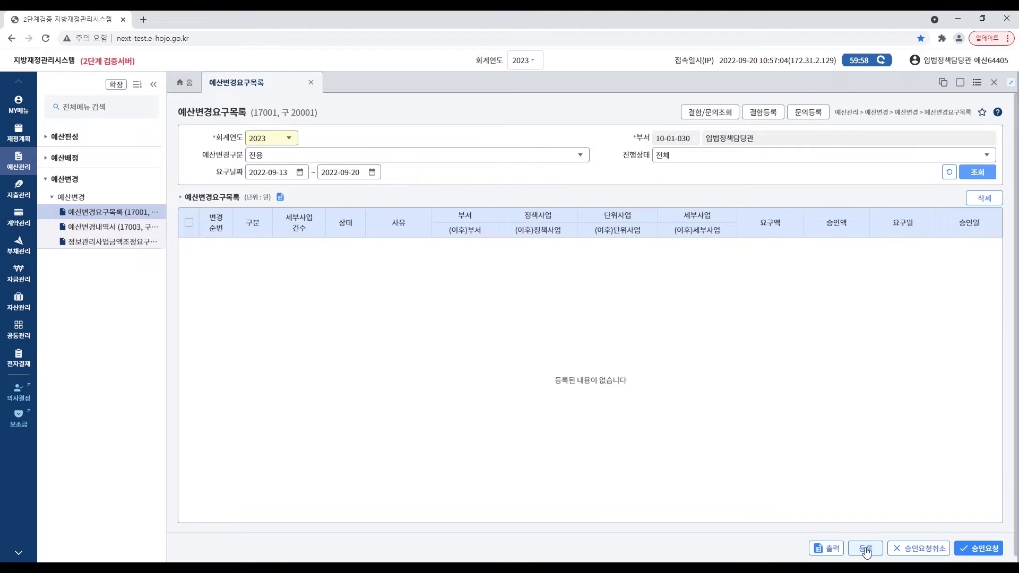
click(864, 550)
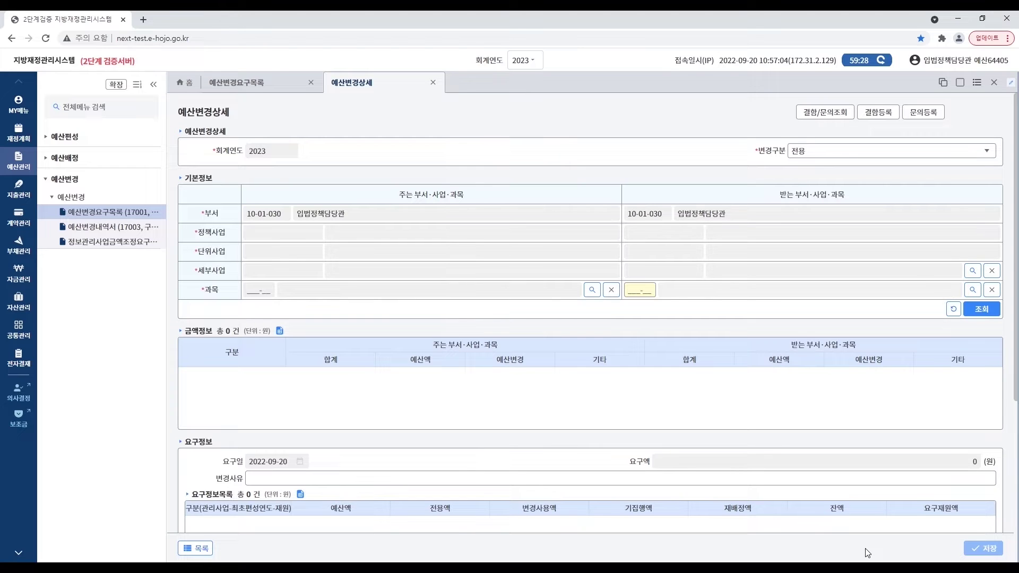
Set the giving side to 의정자료실 관리 with 과목 201-01 사무관리비, and the receiving 세부사업 to 정책활동지원.
click(592, 290)
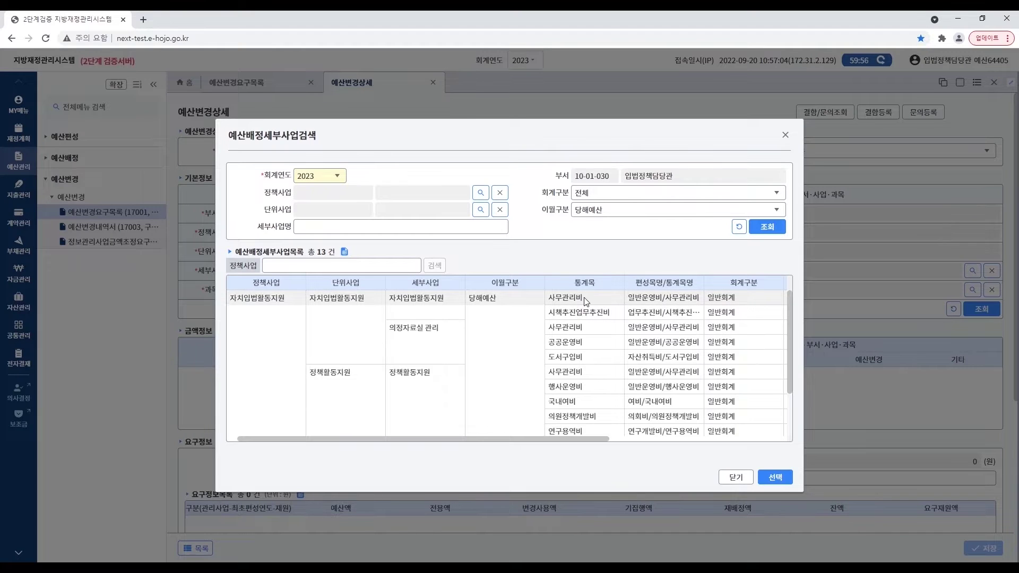
double_click(589, 330)
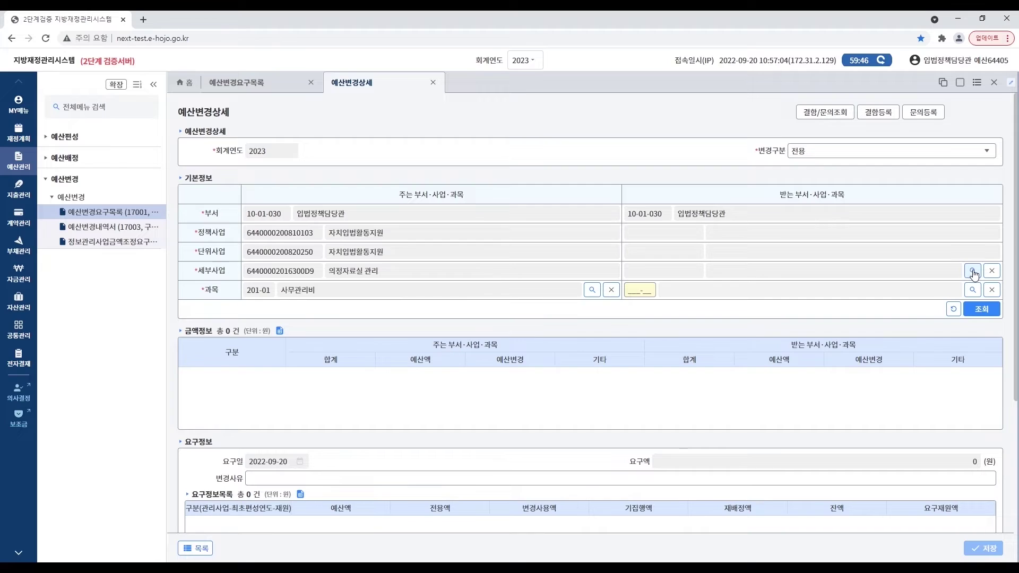
click(972, 270)
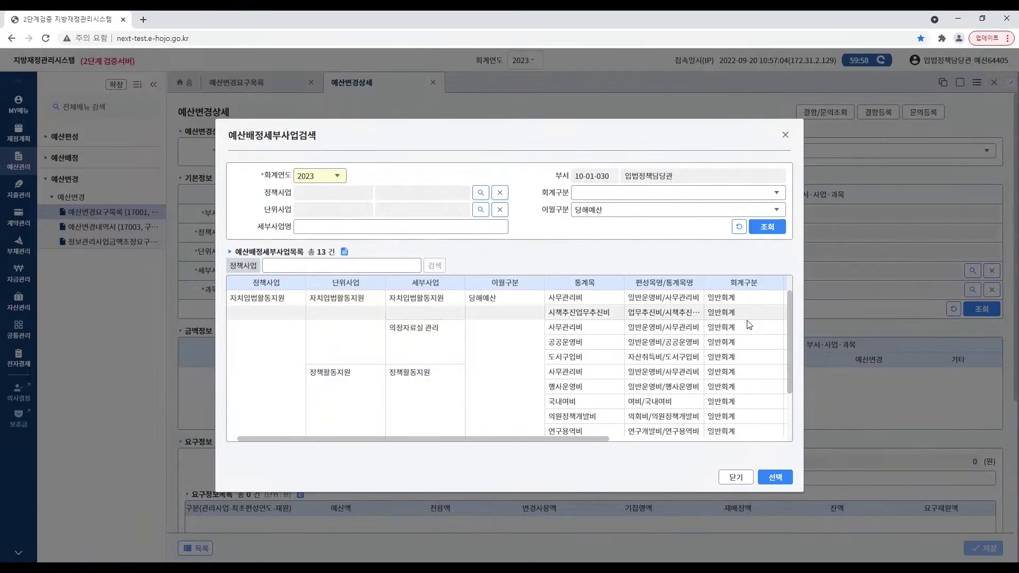
scroll(469, 338, down, 2)
scroll(469, 339, up, 2)
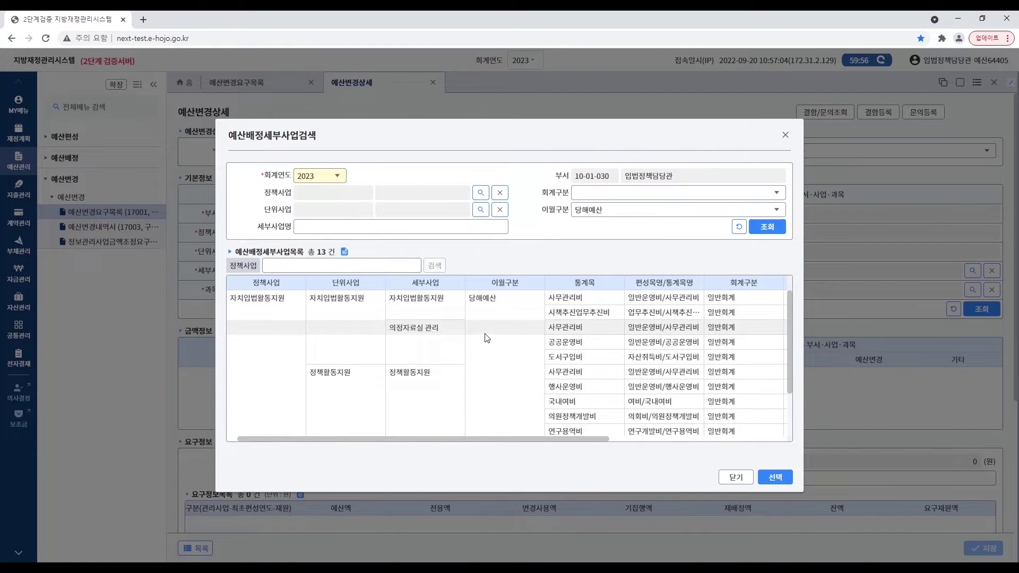
double_click(585, 378)
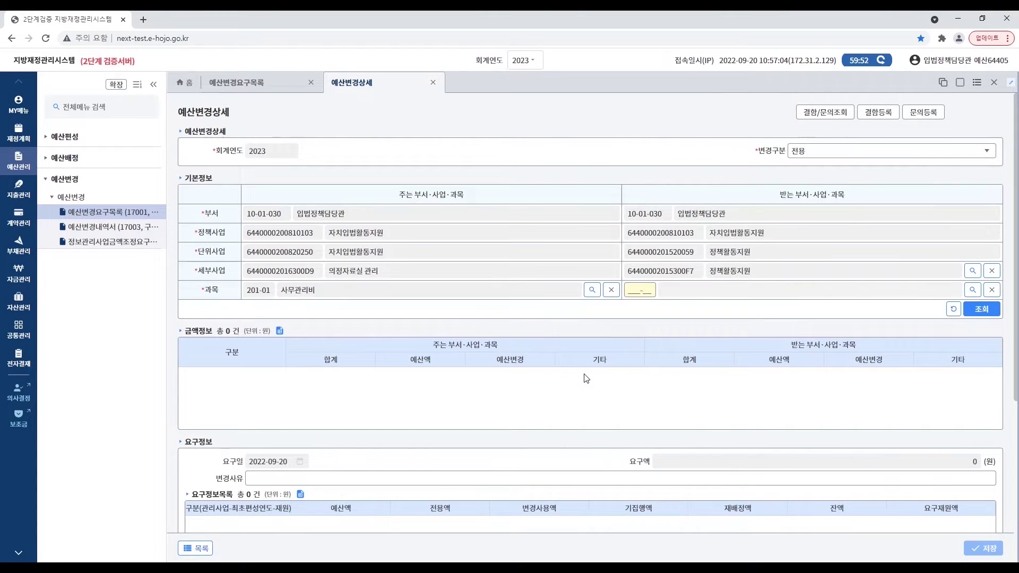
Set the receiving side's 과목 to 201-01 사무관리비 and query the amount information for both sides.
click(978, 292)
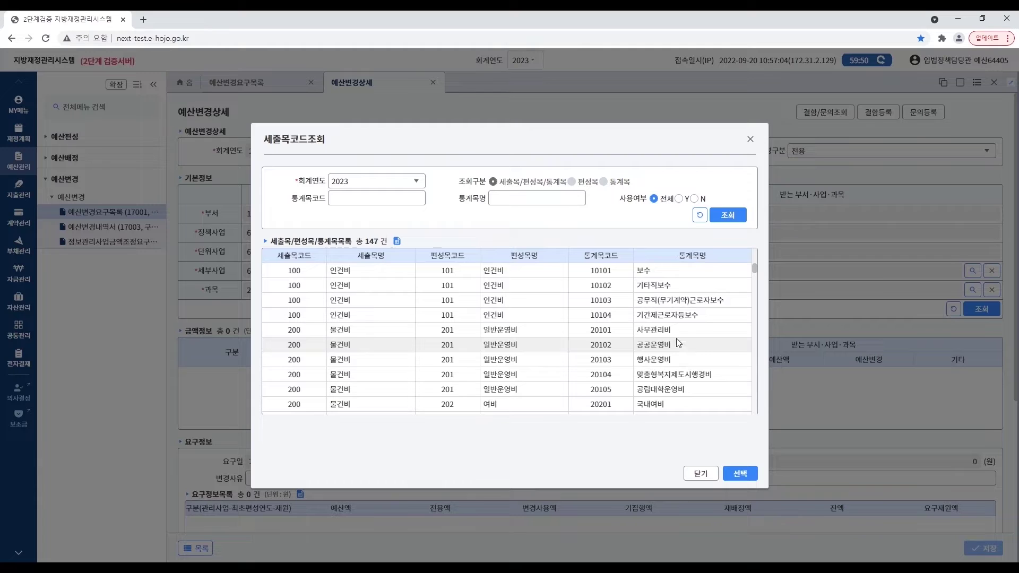
click(668, 332)
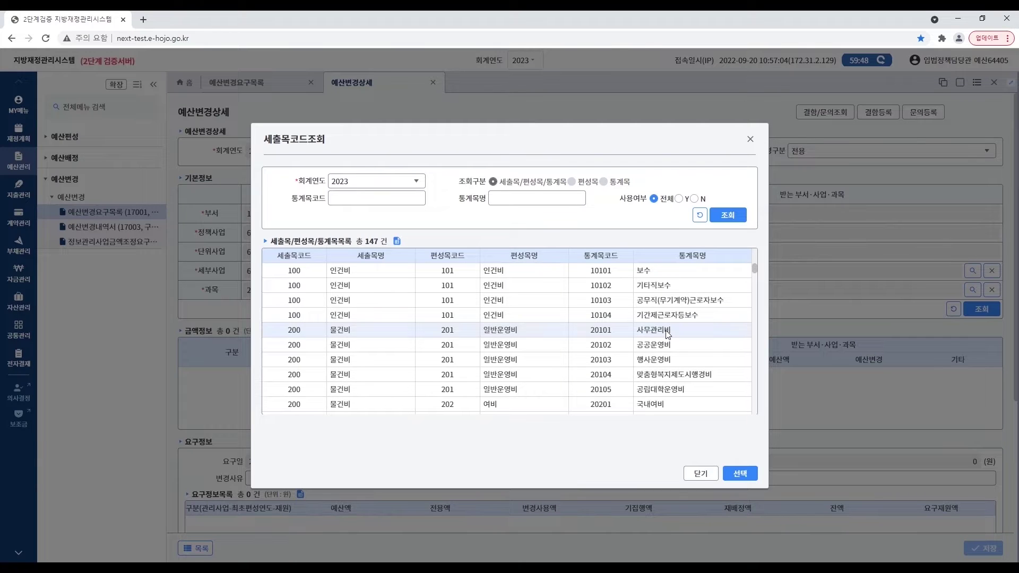
double_click(667, 331)
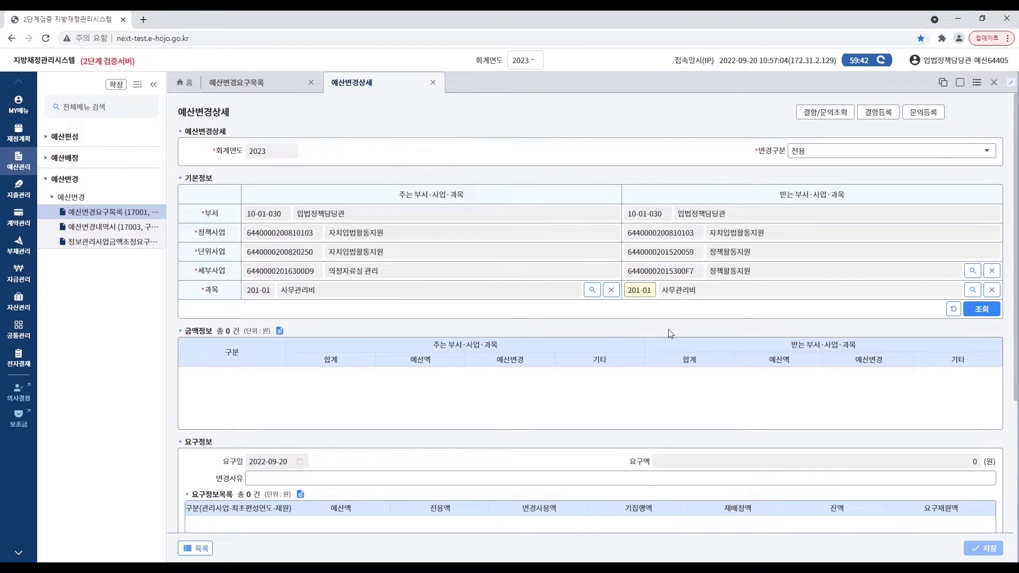
click(983, 311)
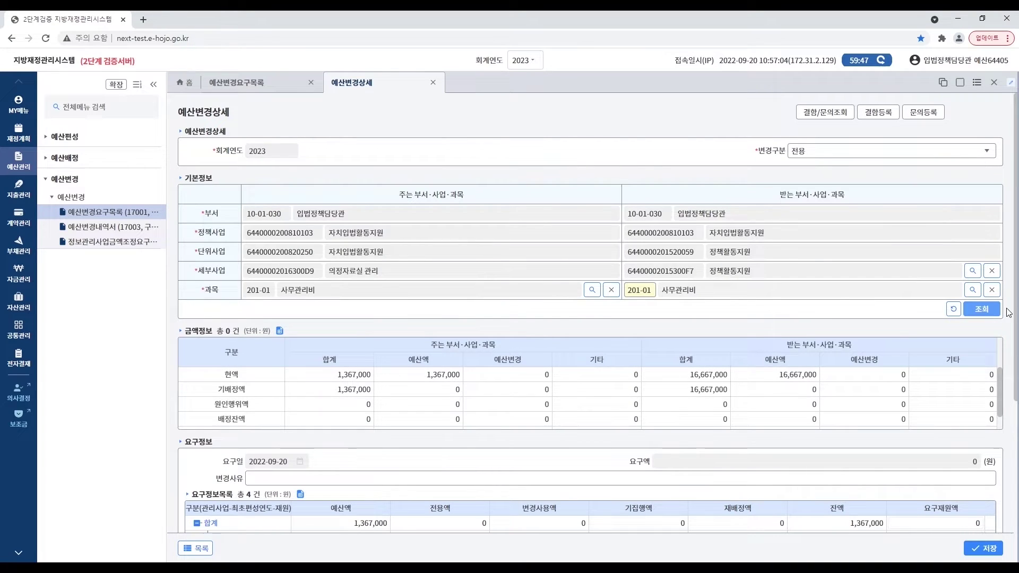
Enter 전용 변경사유 as the change reason (변경사유) in the request information.
drag(1016, 327, 1016, 416)
text(전용 변경)
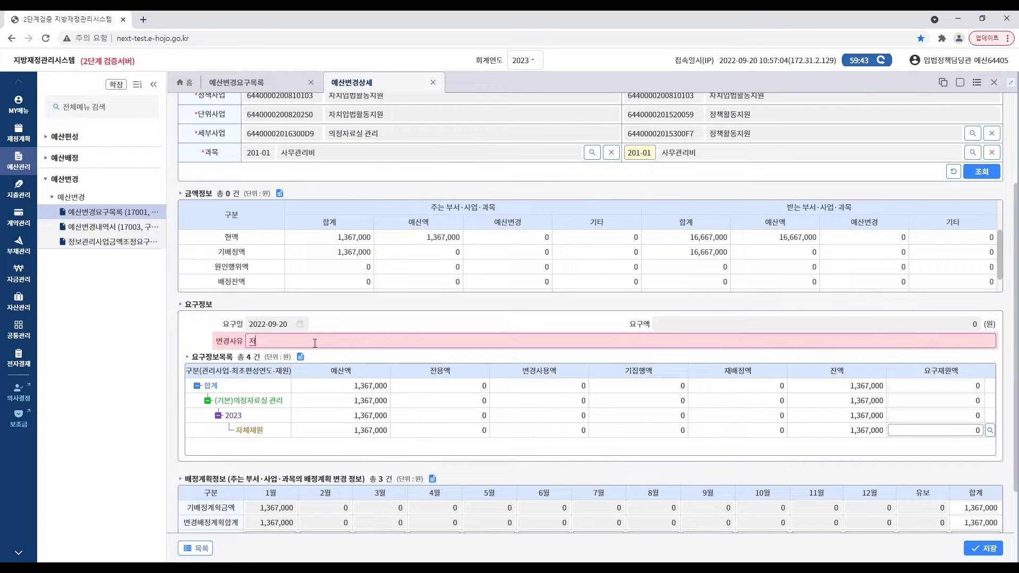
text(사유)
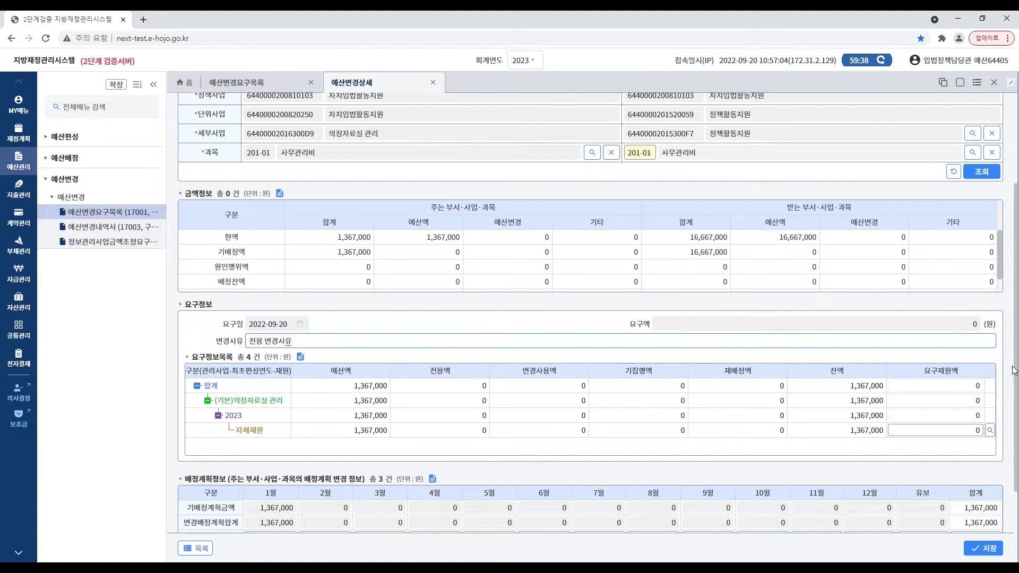
Register a 요구재원액 of 100,000 for the receiving project (기본)정책활동지원 against the 자체재원 row and save it.
scroll(989, 420, down, 1)
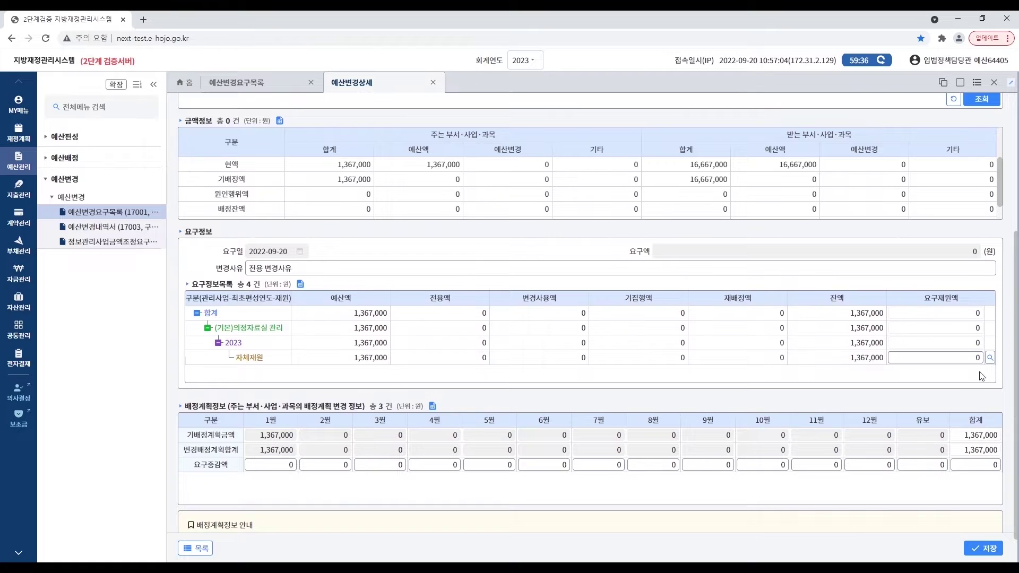
click(990, 358)
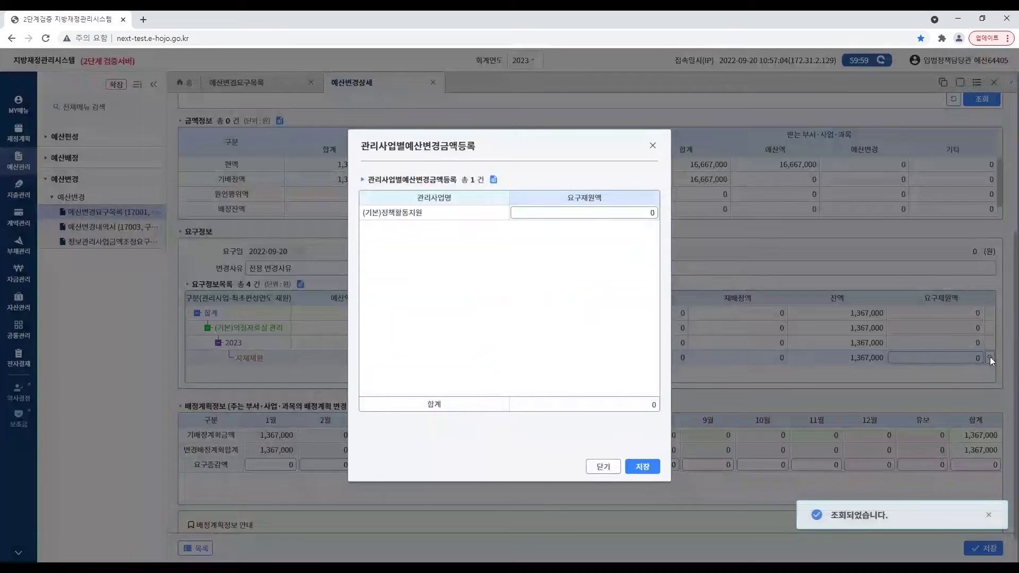
click(639, 218)
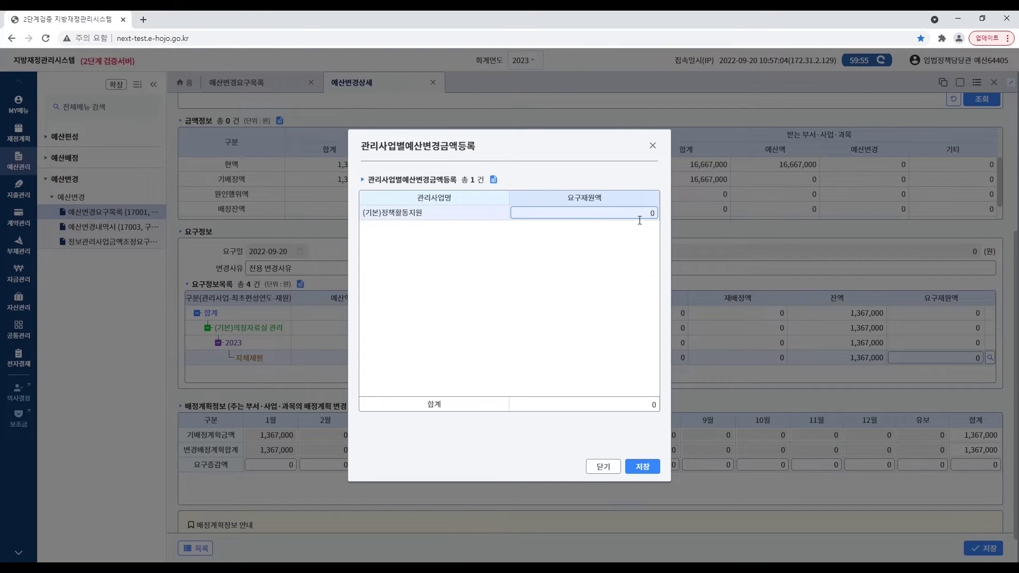
key(BackSpace)
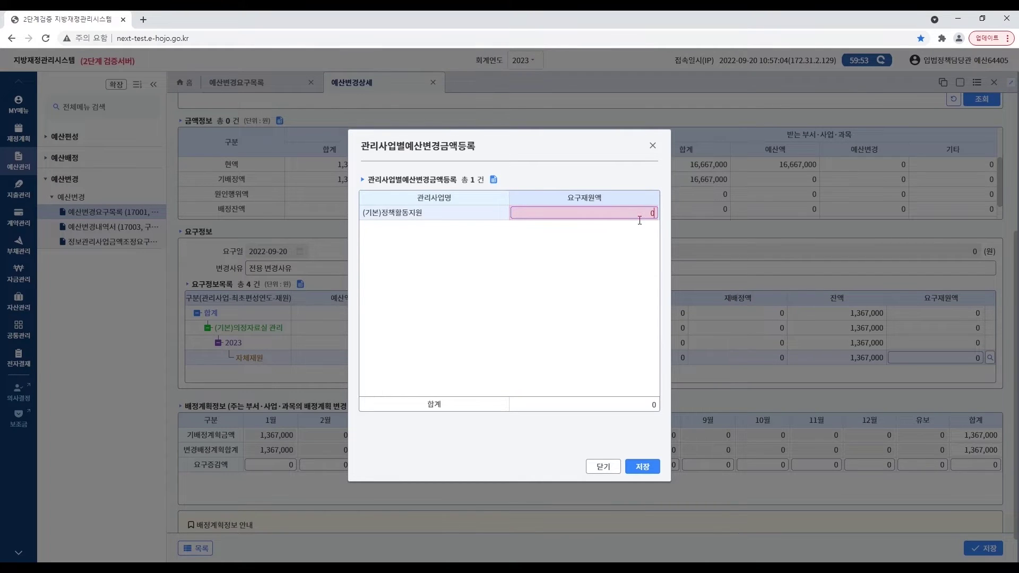
key(BackSpace)
text(100,000)
click(619, 258)
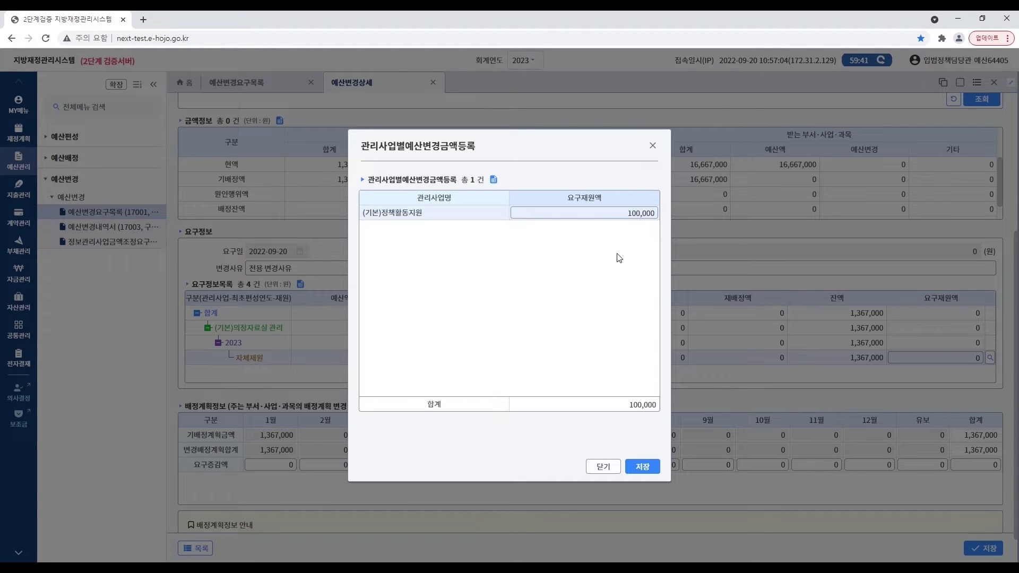
click(644, 467)
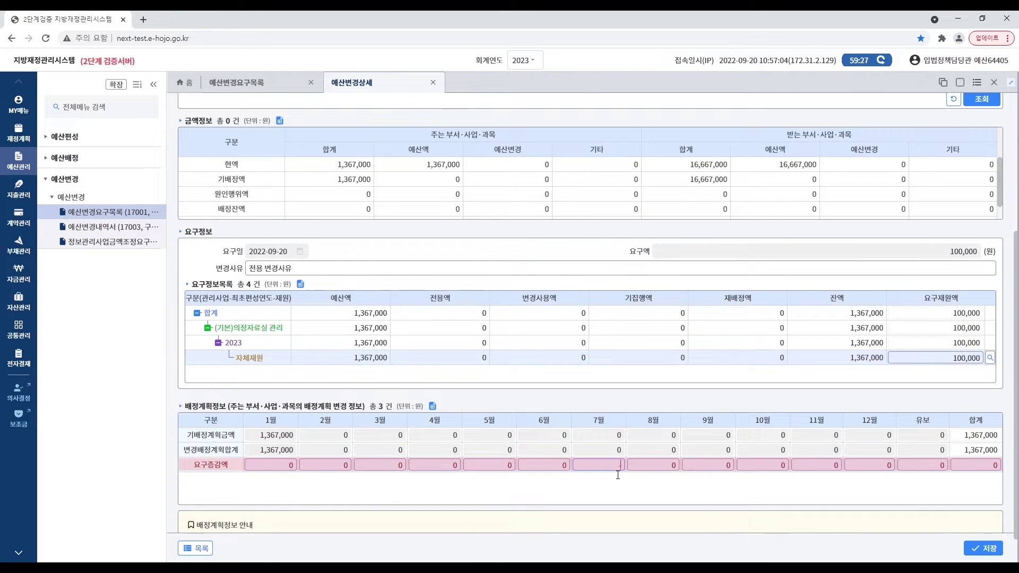
Set the allocation plan's 요구증감액 for July to -100,000 and save the 전용 change request.
text(-100,000)
key(Return)
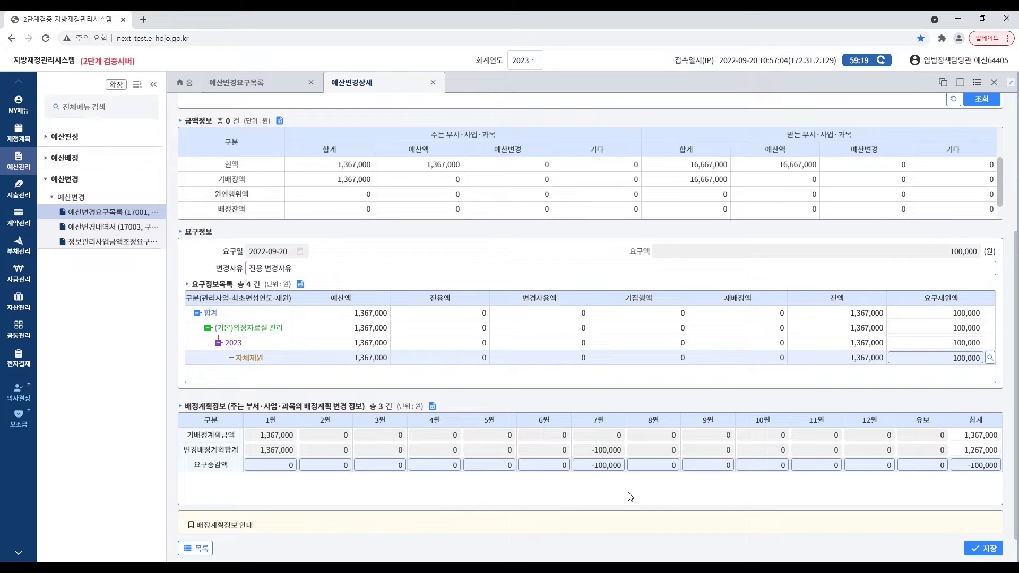
click(989, 550)
click(582, 345)
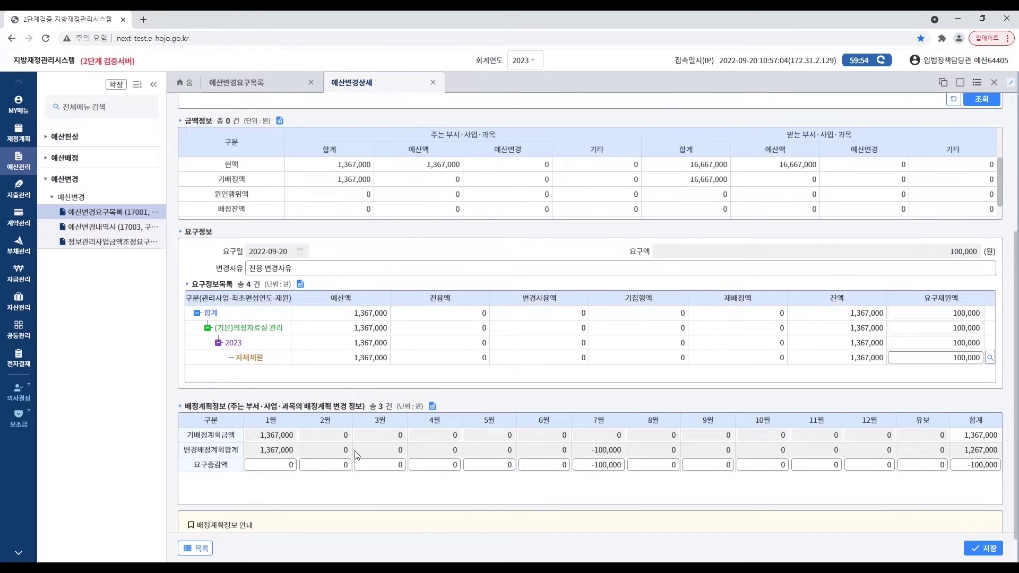
Return to the budget change request list and query it for change type 전용.
click(196, 548)
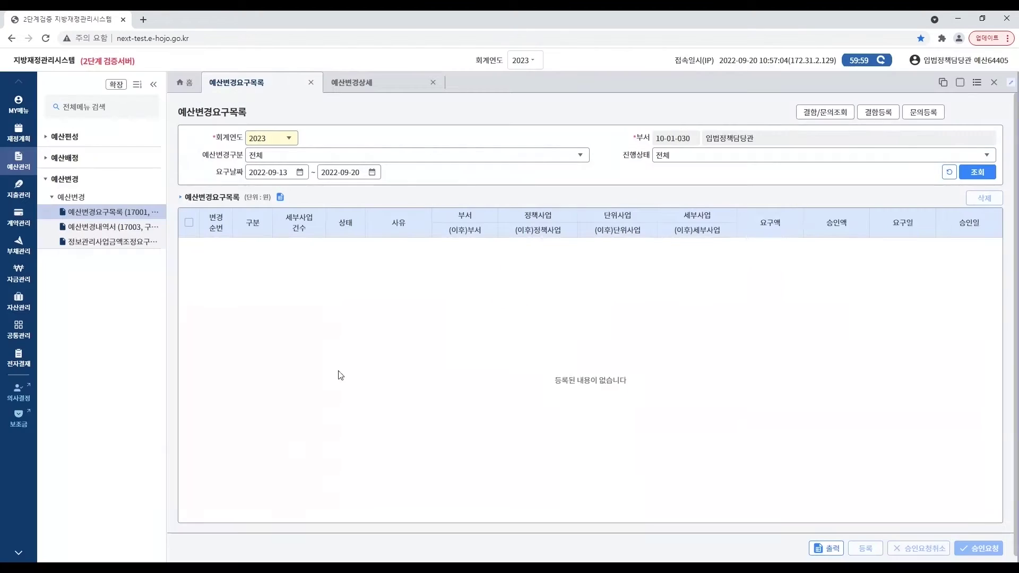
click(581, 155)
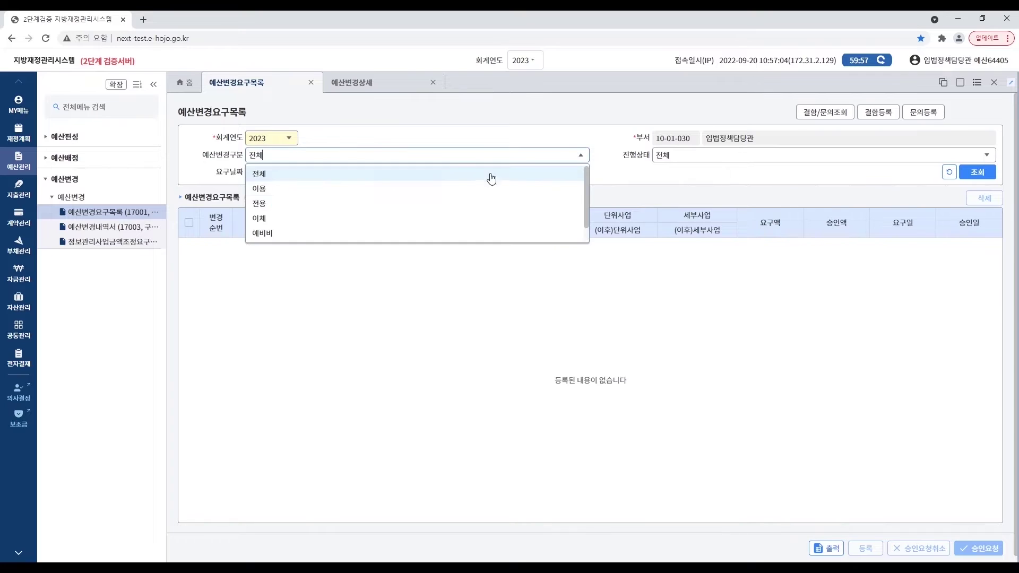
click(395, 204)
click(981, 174)
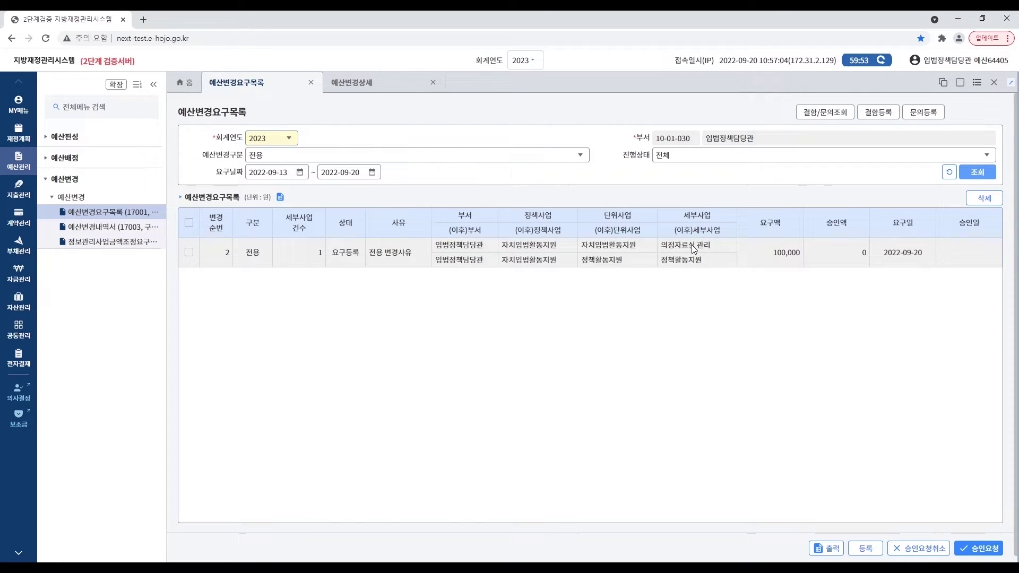
Select the registered 전용 request and submit it for approval.
click(192, 254)
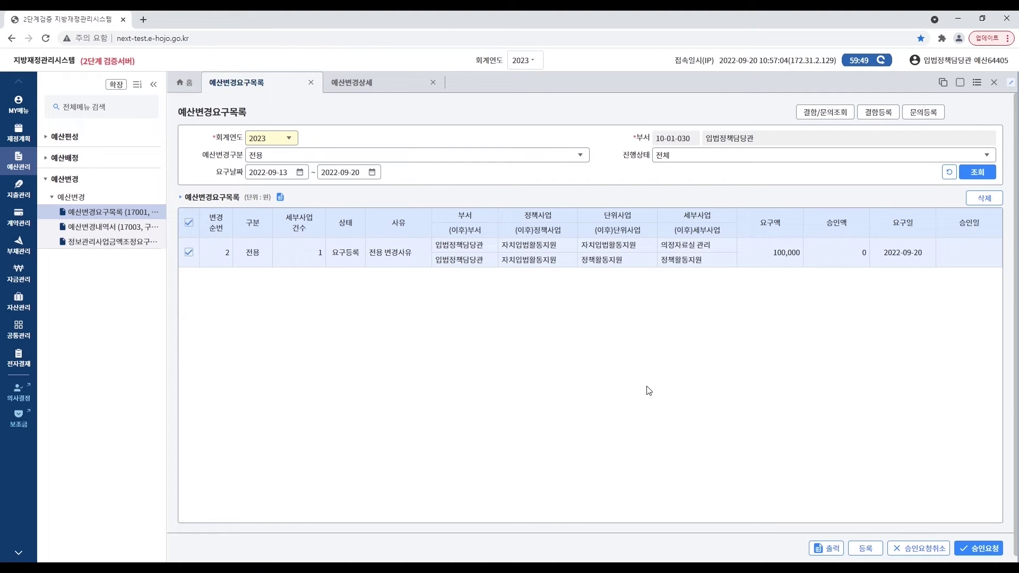
click(988, 550)
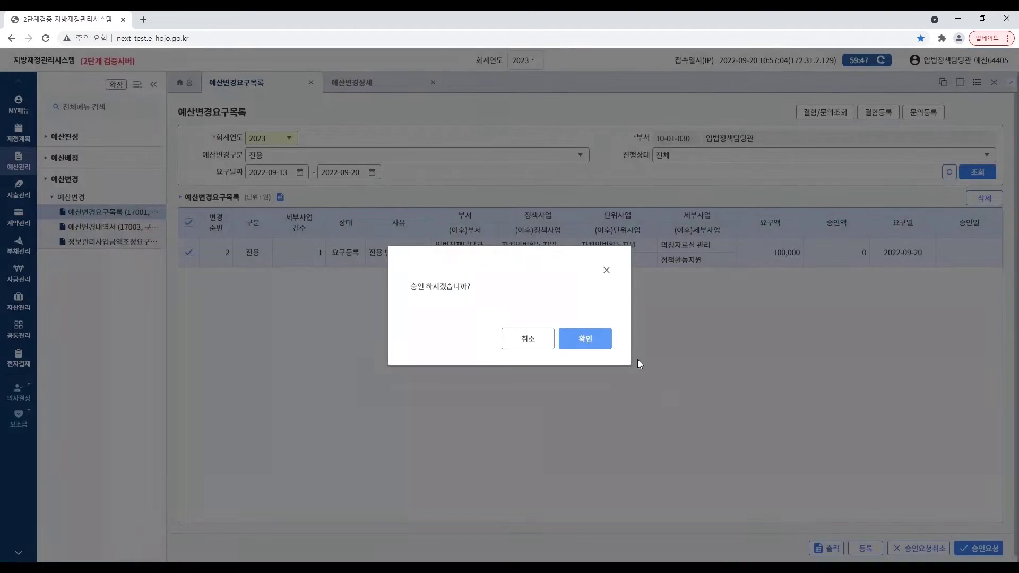
click(599, 347)
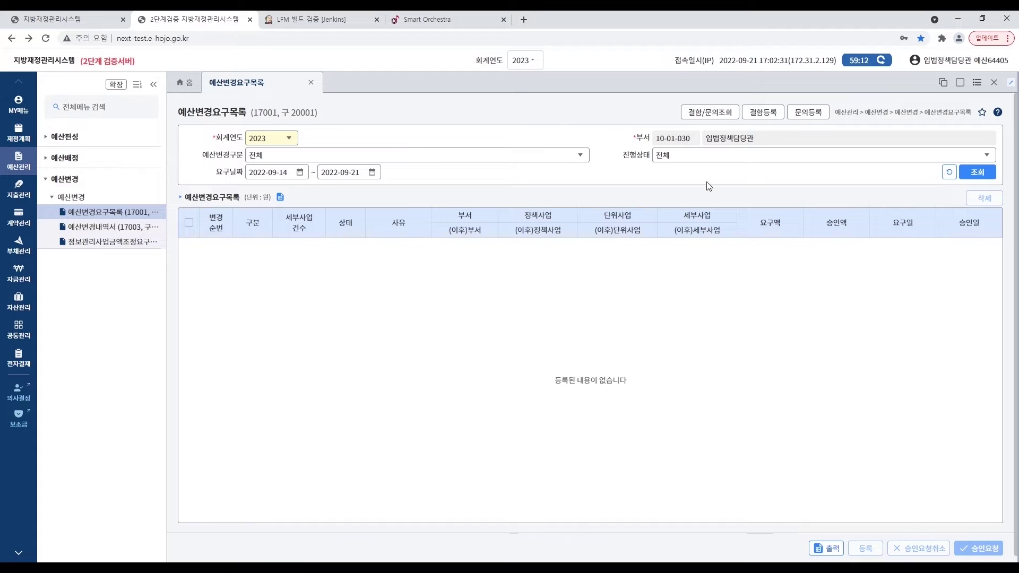
Query the 2023 request list for change type 변경사용 and open a new 변경사용 change registration.
click(581, 159)
click(580, 155)
scroll(477, 212, down, 1)
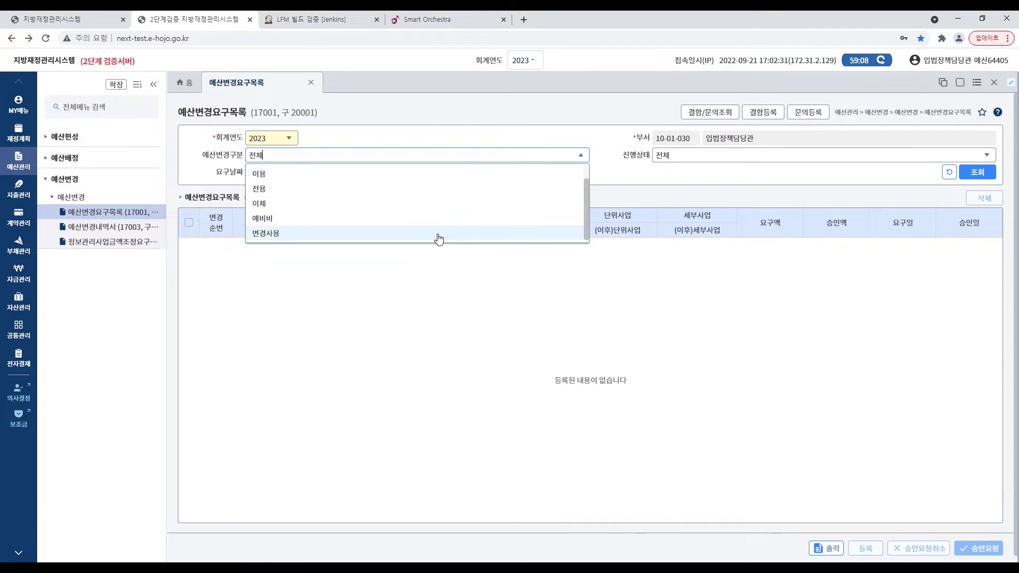
click(439, 239)
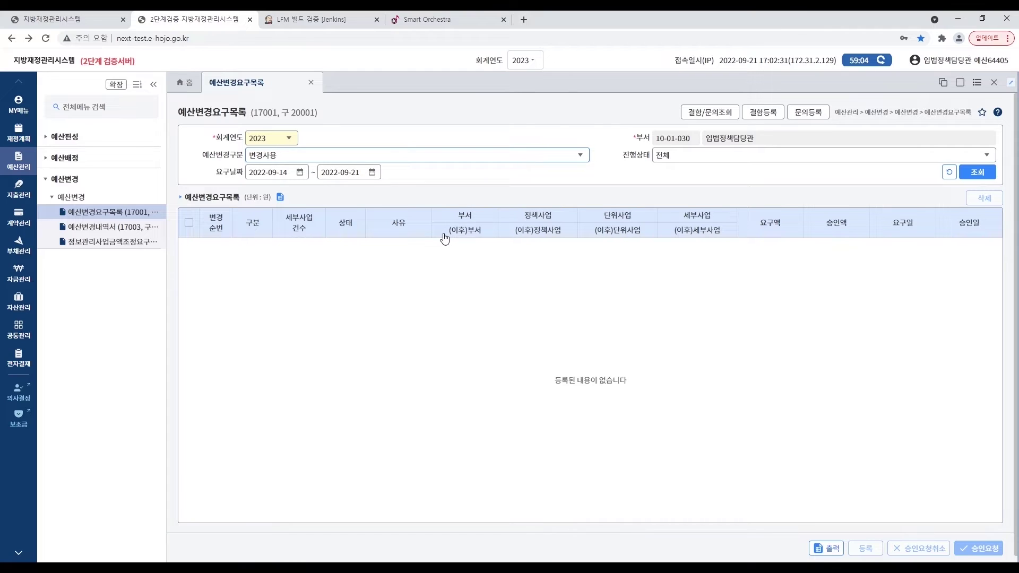
click(974, 173)
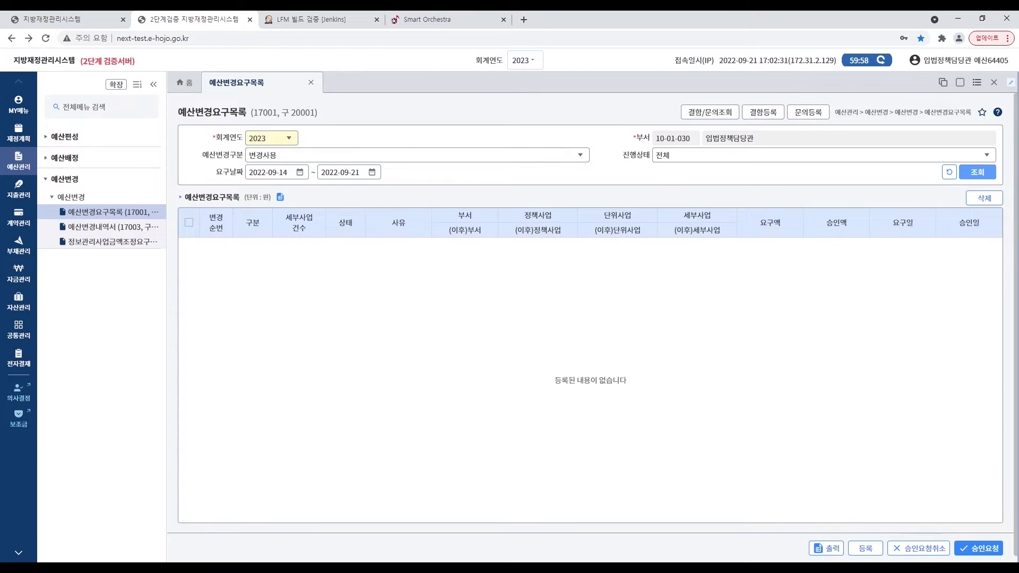
click(866, 549)
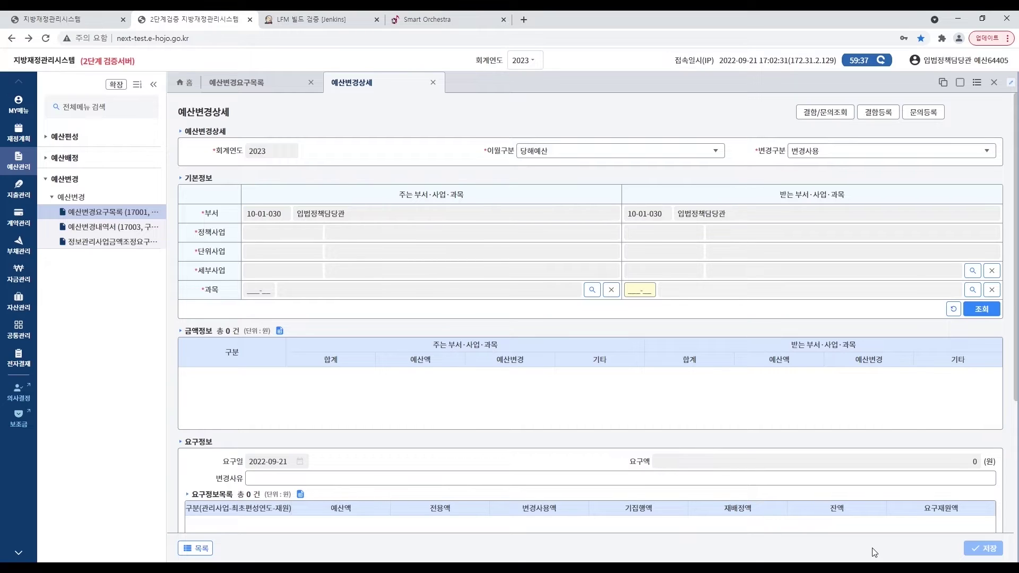
Set 의정자료실 관리 on both sides, with giving 과목 201-02 공공운영비 and receiving 과목 101-03 공무직(무기계약)근로자보수.
click(592, 289)
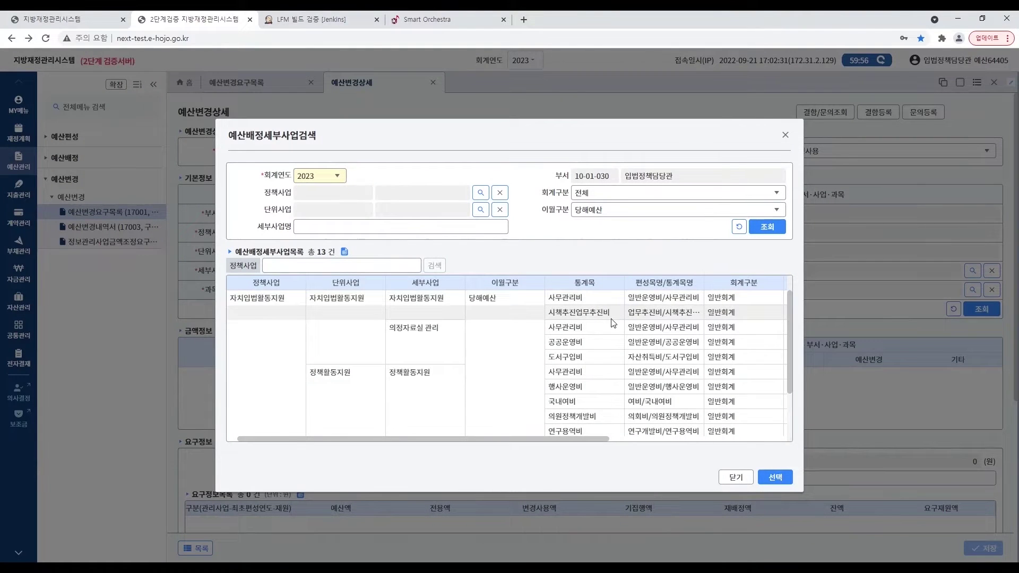
double_click(654, 345)
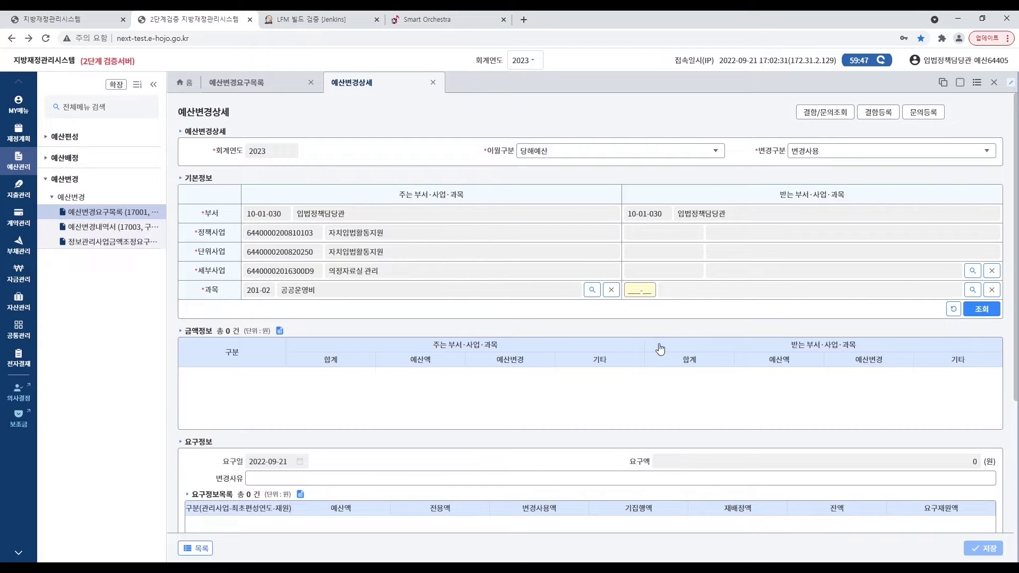
click(972, 272)
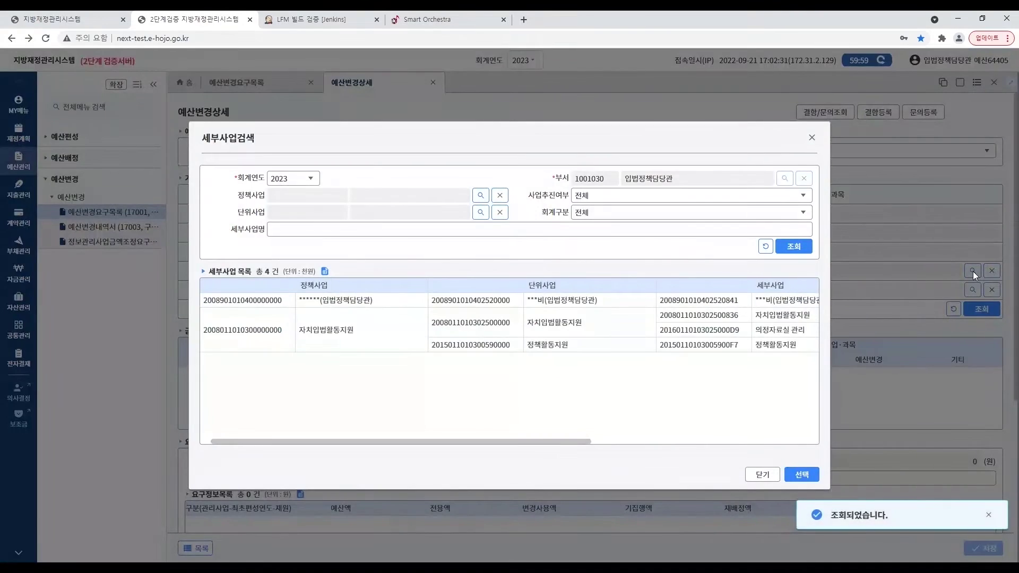
double_click(781, 333)
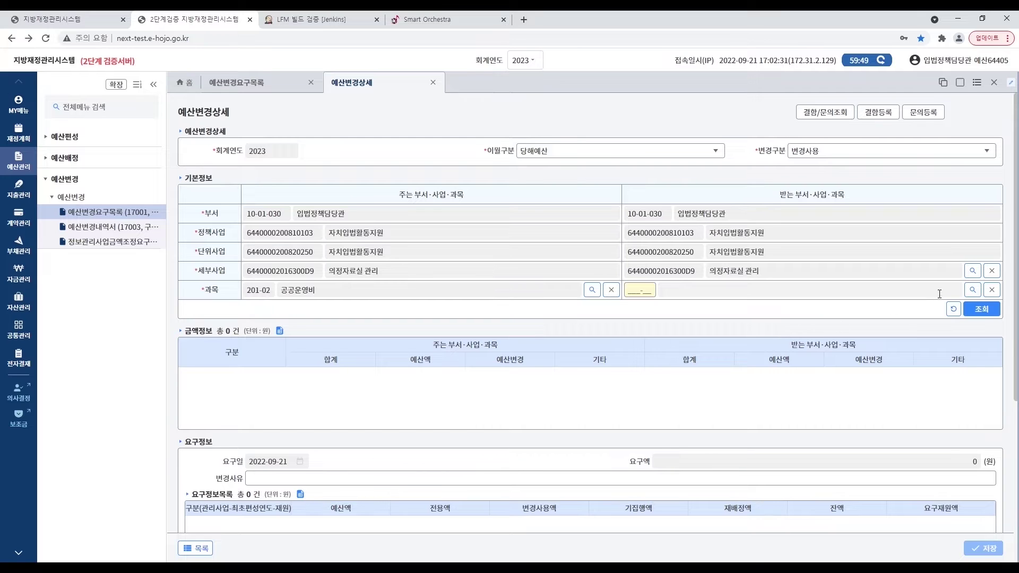
click(976, 292)
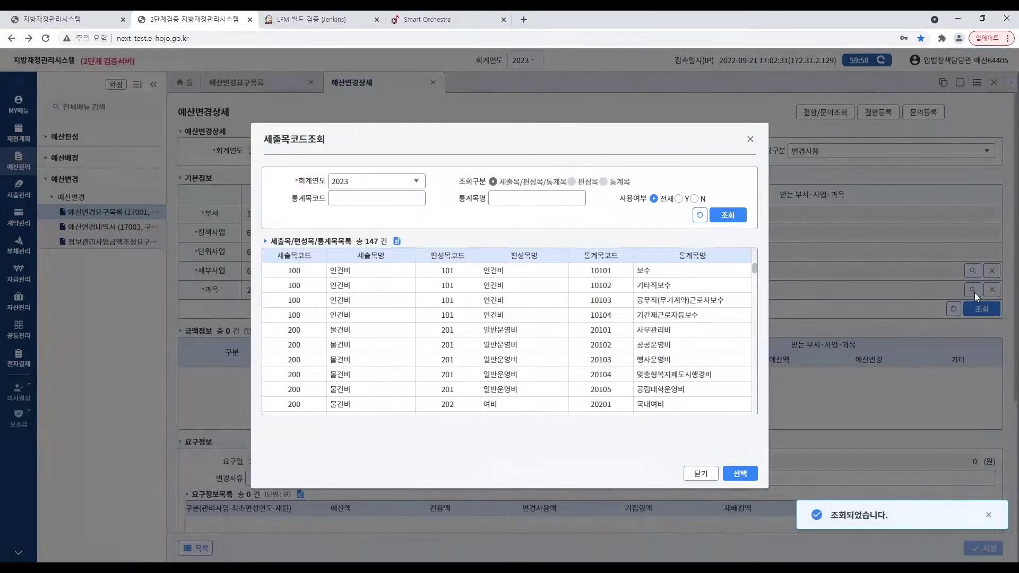
double_click(661, 300)
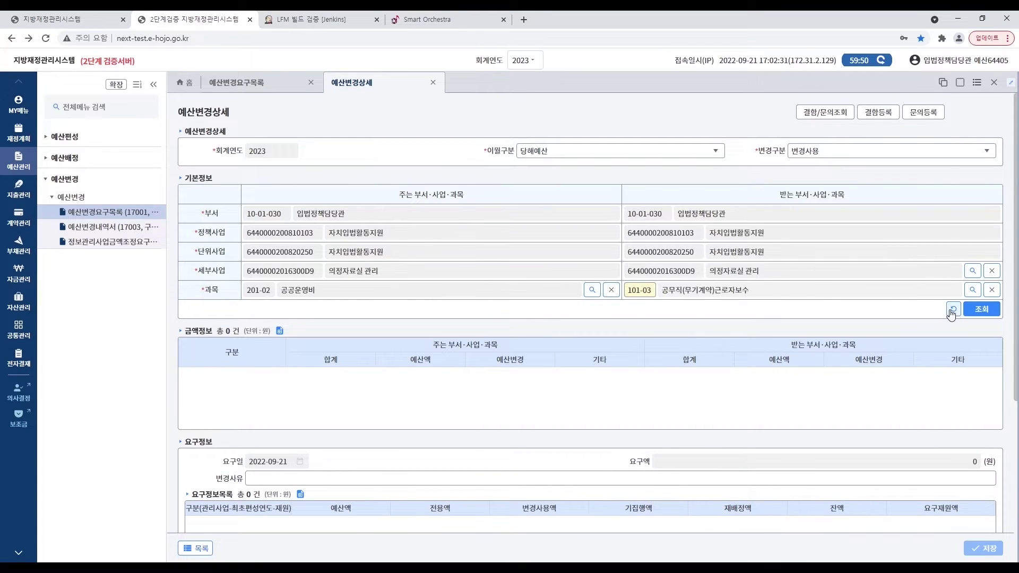
Reselect 의정자료실 관리 as the receiving 세부사업 with 과목 201-01 사무관리비, and query the amount information.
click(992, 309)
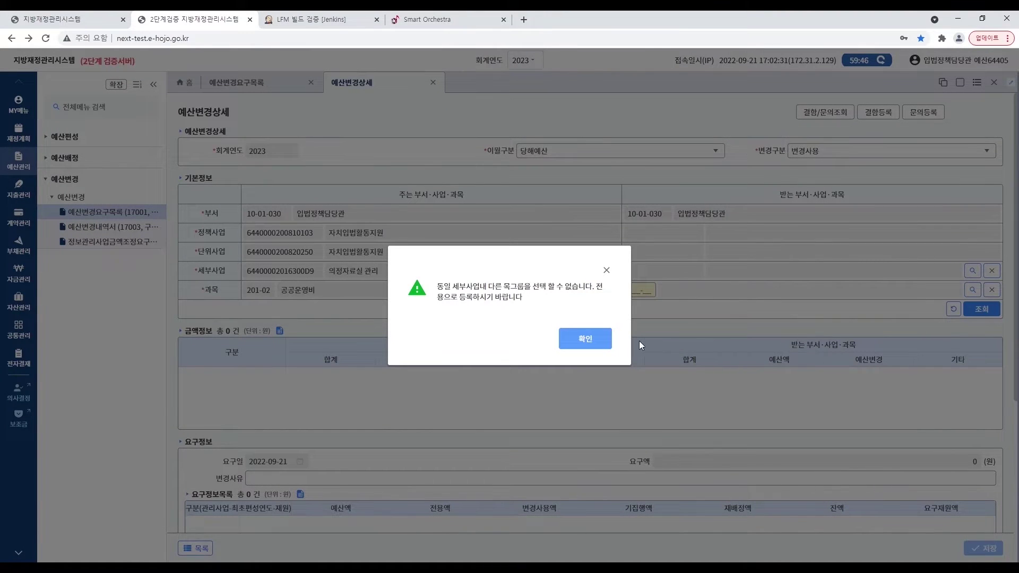
click(597, 342)
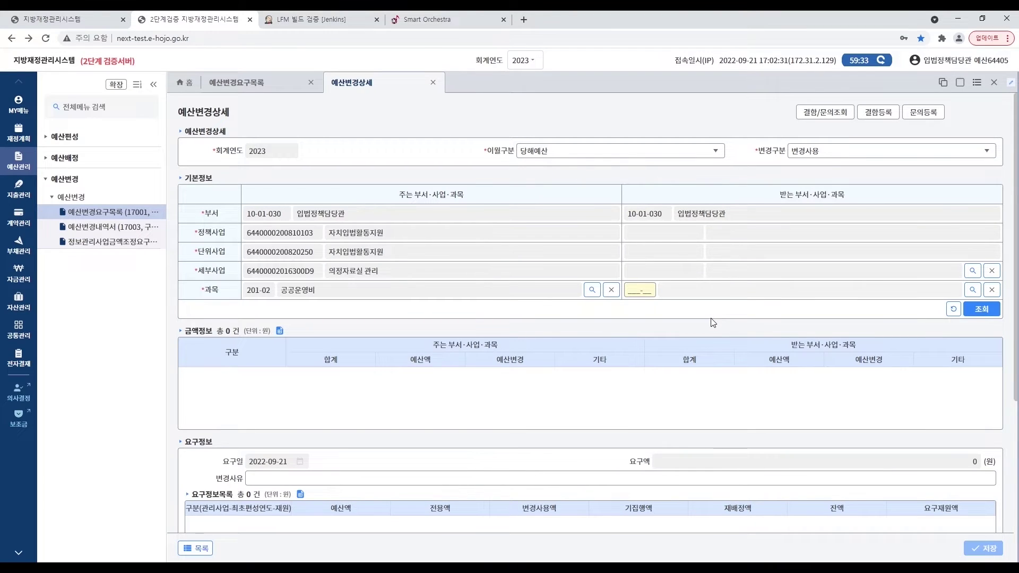
click(974, 271)
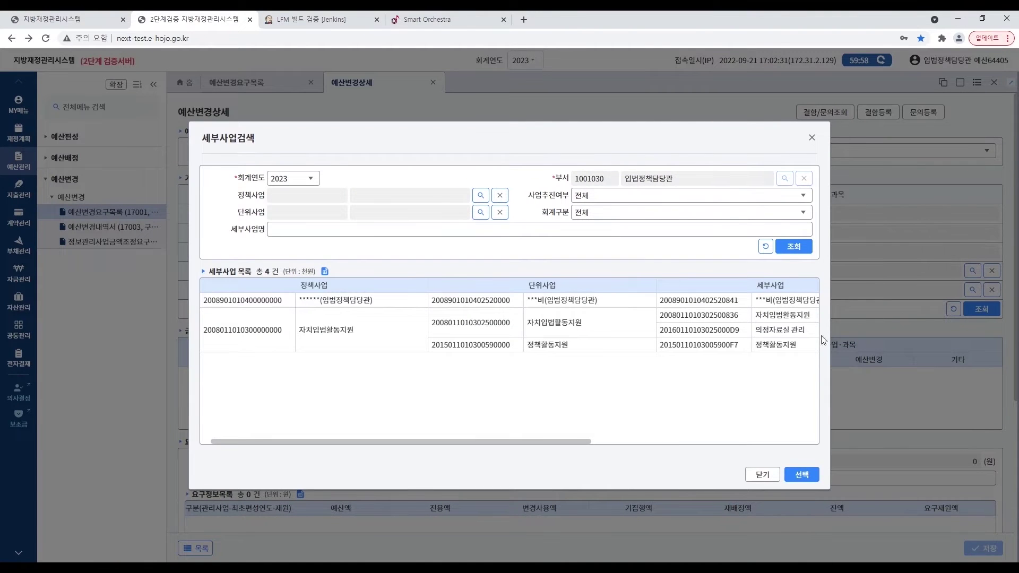
double_click(785, 330)
click(973, 290)
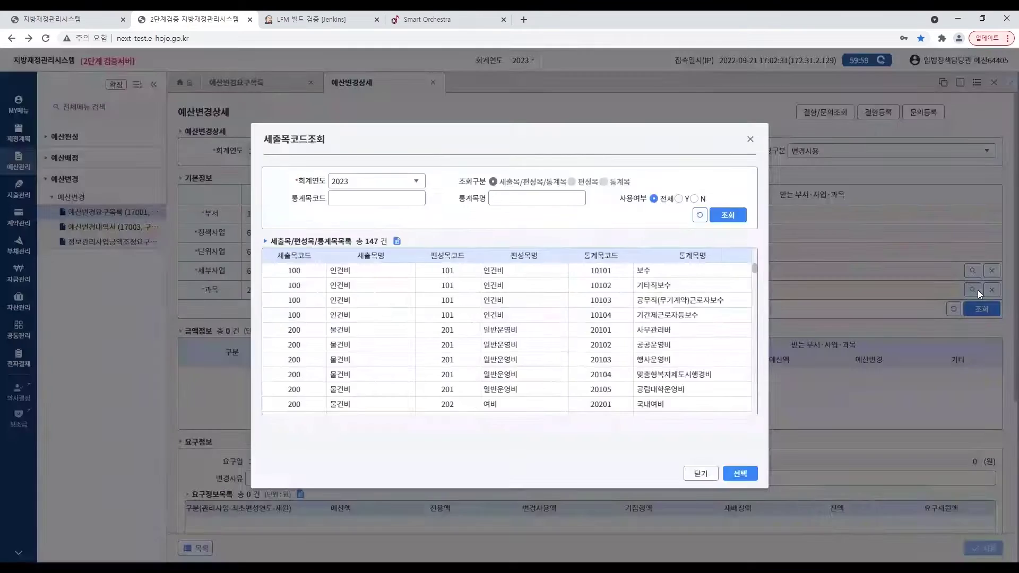
double_click(668, 333)
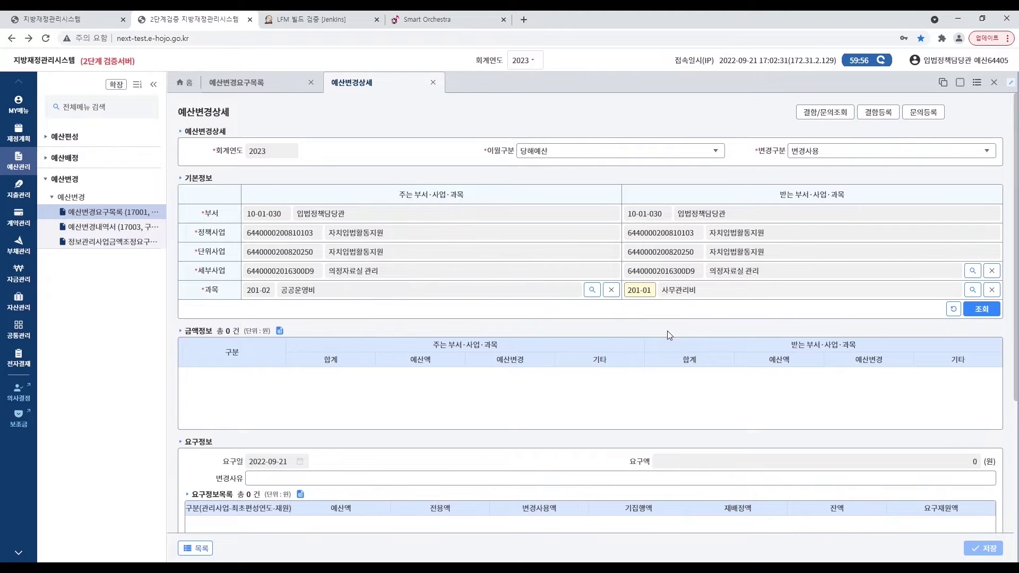
click(981, 316)
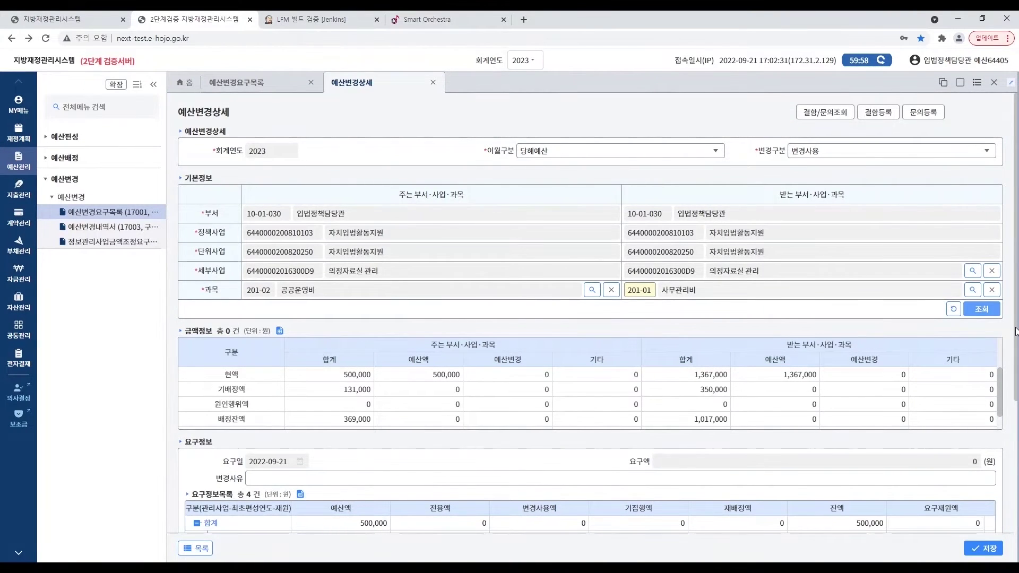
Enter 변경사용 변경사유 as the change reason in the request information.
scroll(1015, 415, down, 2)
scroll(1015, 415, down, 2)
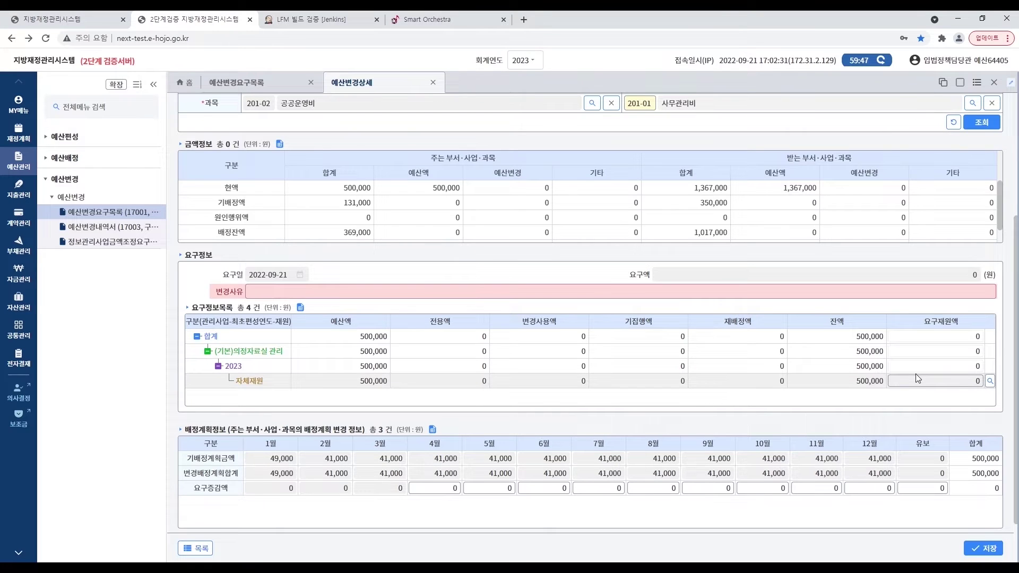
click(401, 294)
text(변경사용 변경사유)
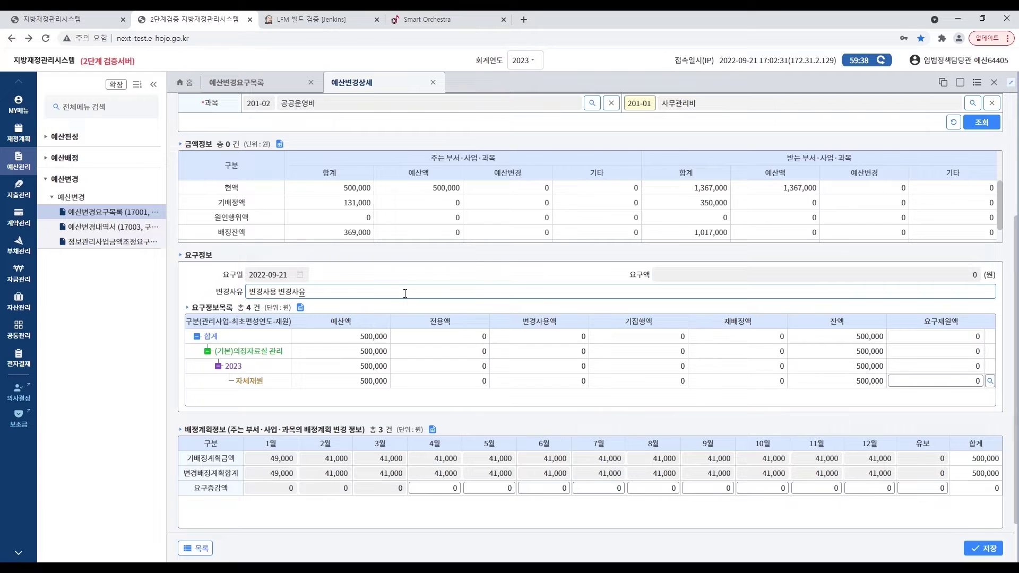
Register a 요구재원액 of 100,000 for (기본)의정자료실 관리 on the 자체재원 row and save the amount.
click(971, 383)
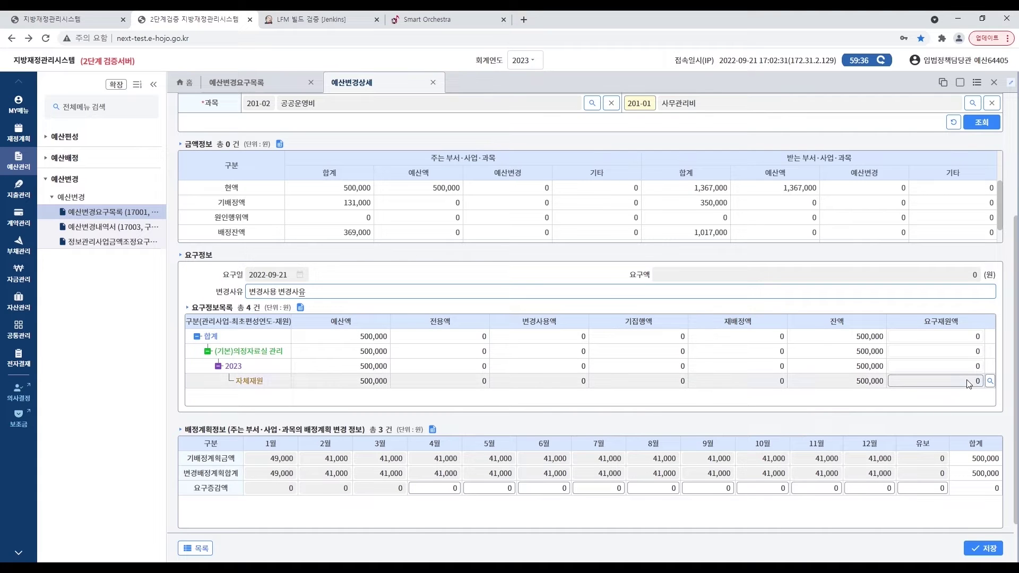
click(989, 380)
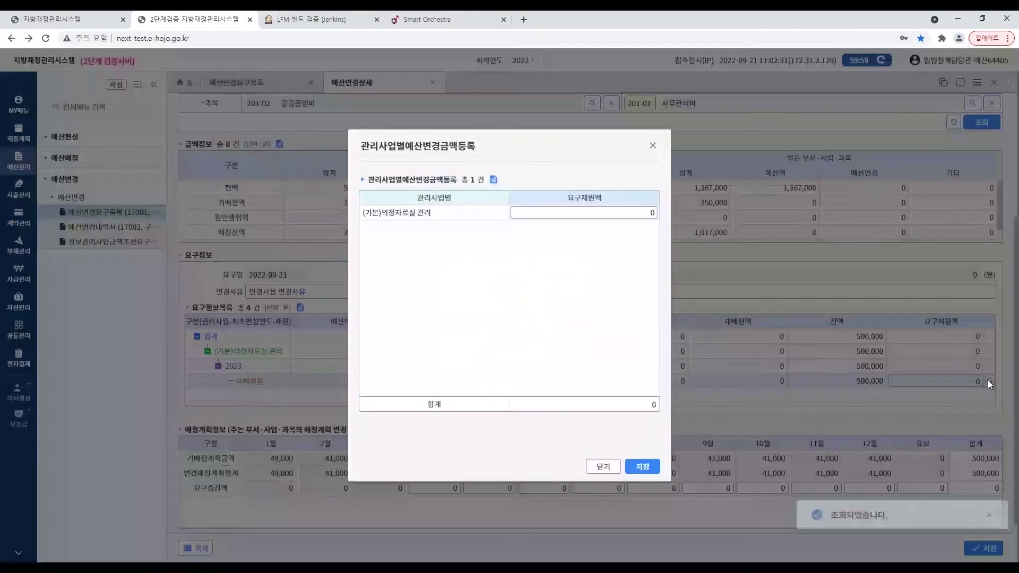
click(642, 215)
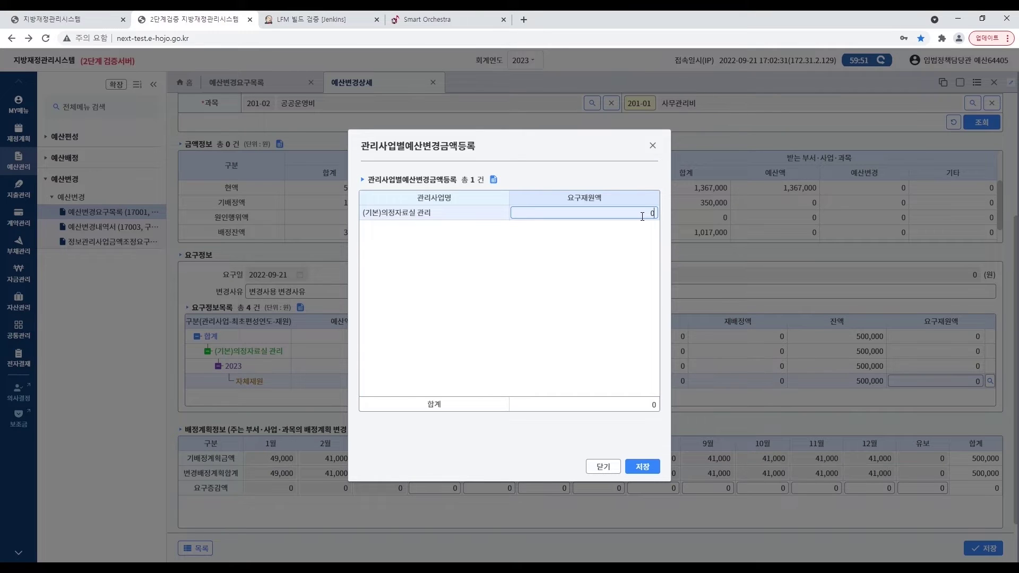
text(-)
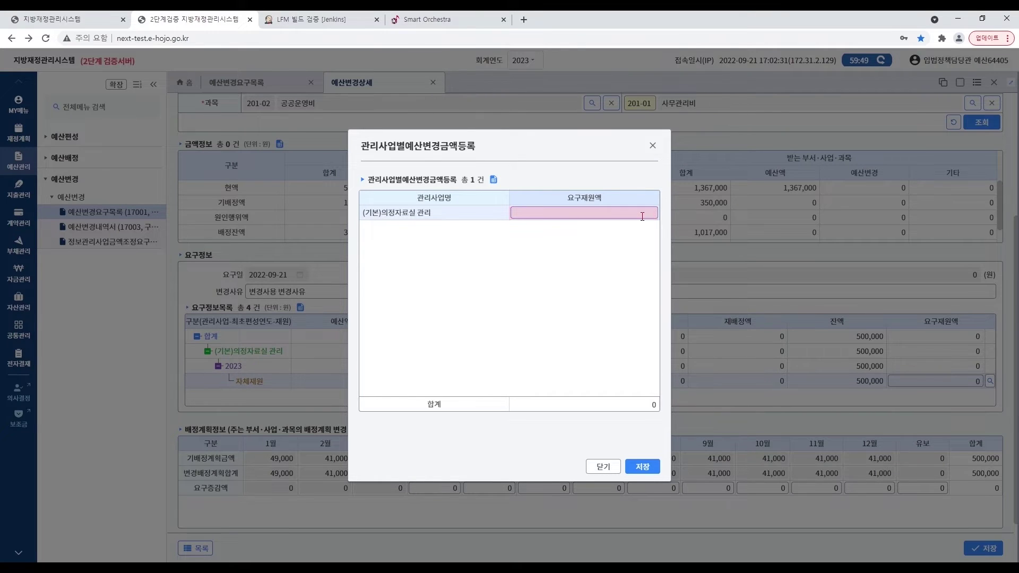
text(100000)
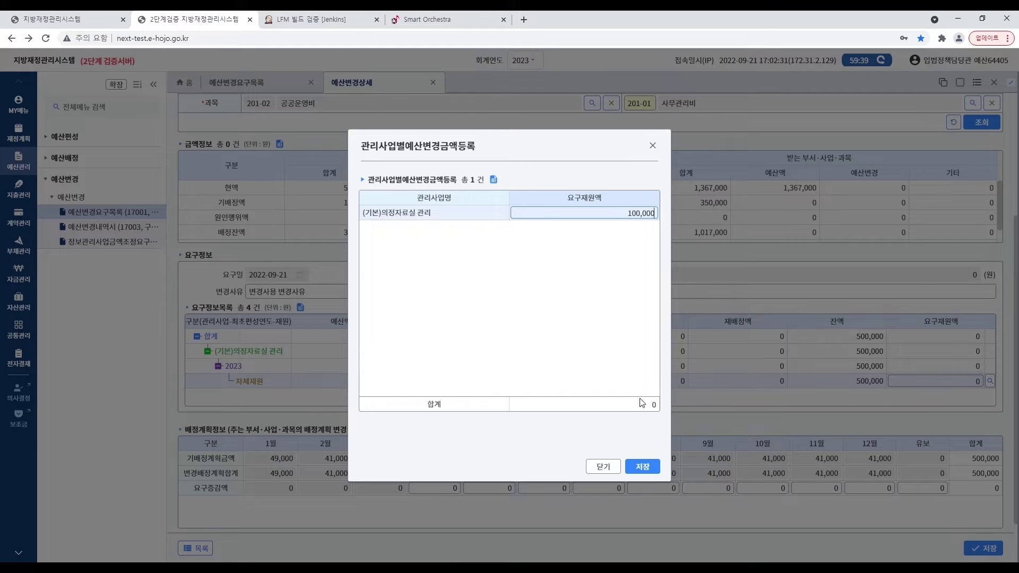
click(642, 466)
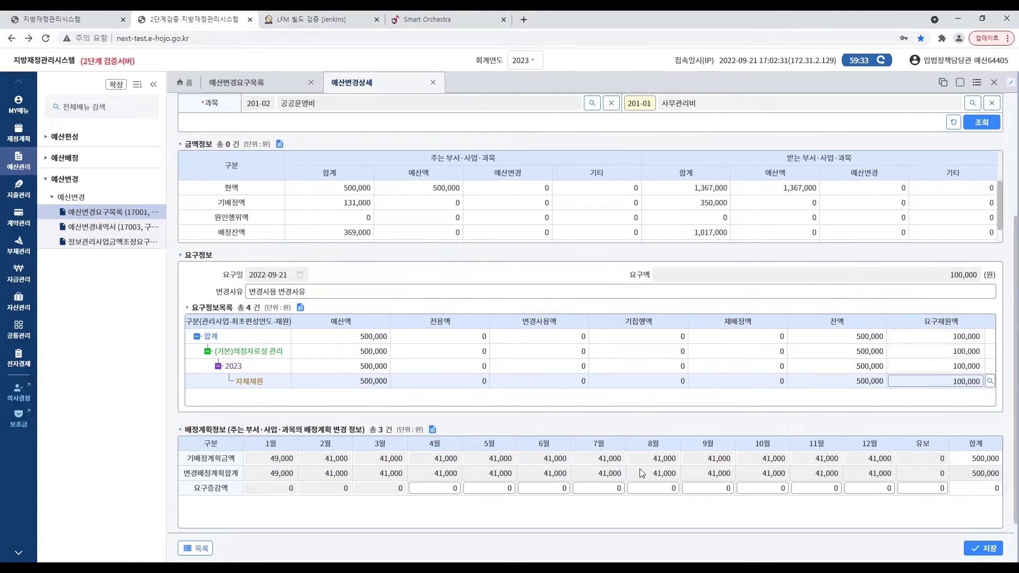
Set the 8월 요구증감액 in the allocation plan to -100,000 and save the 변경사용 request.
click(658, 493)
text(-100,0)
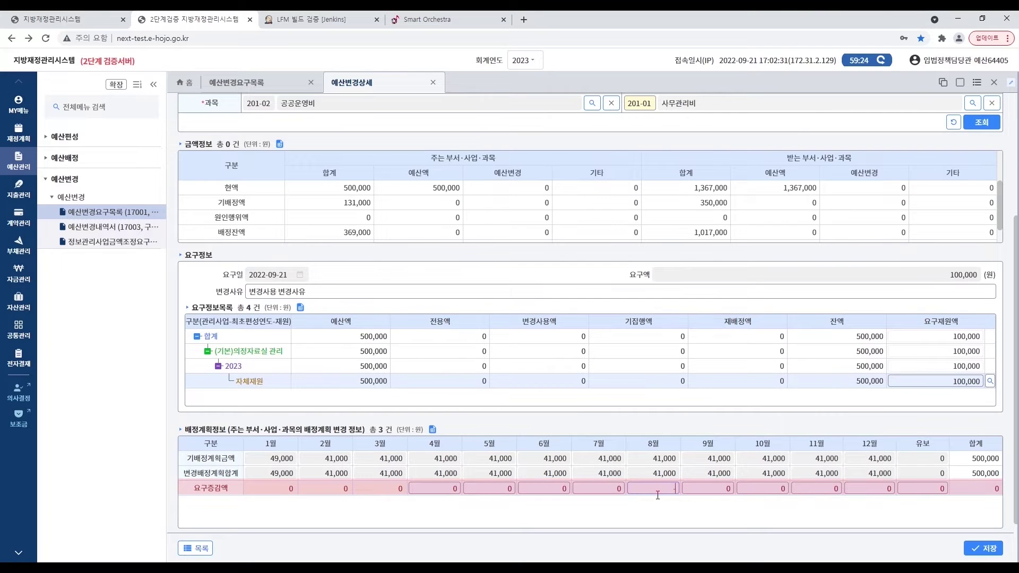
text(00)
click(621, 518)
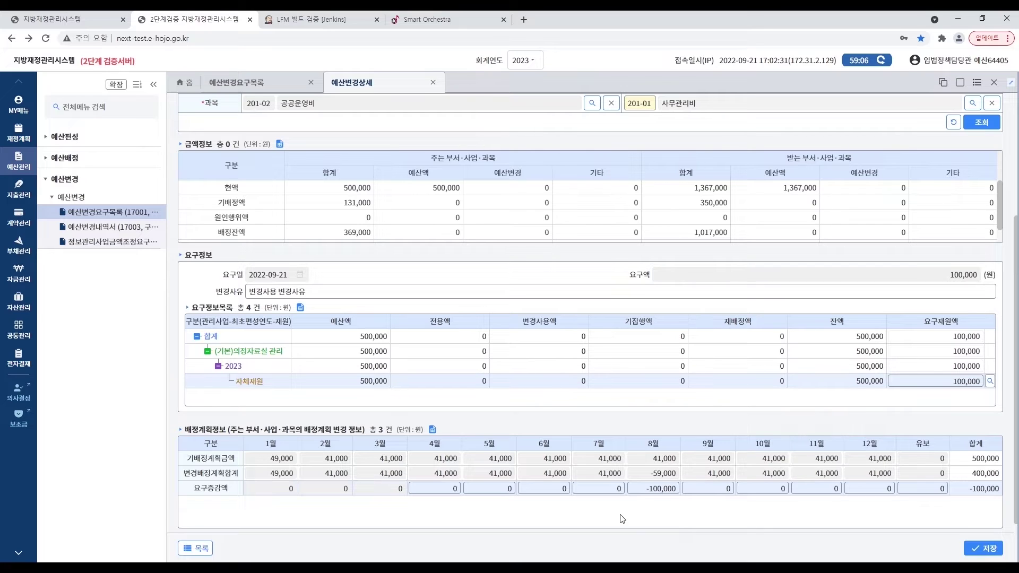
click(983, 548)
click(585, 339)
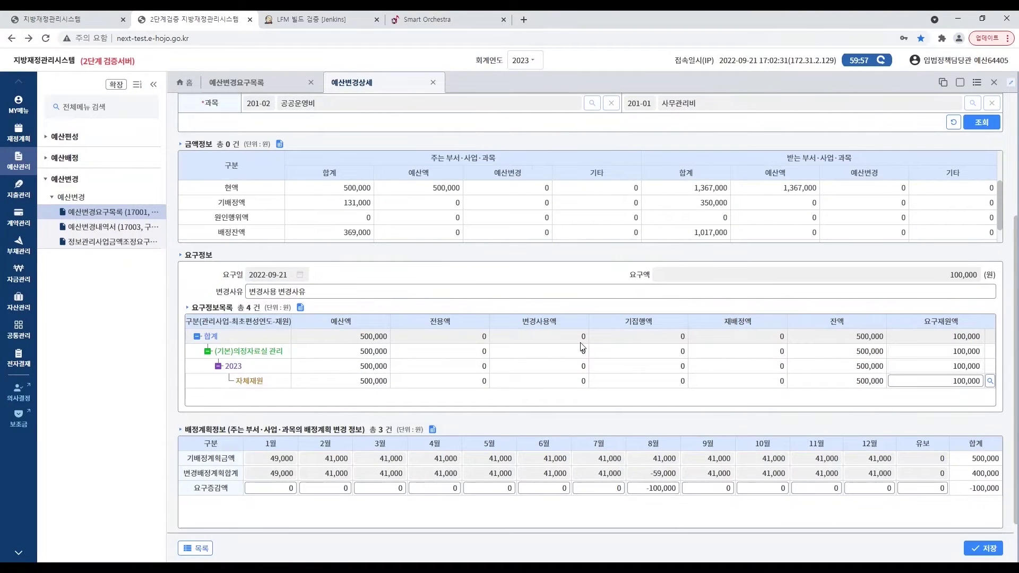
Return to the budget change request list and query it for change type 변경사용.
click(192, 550)
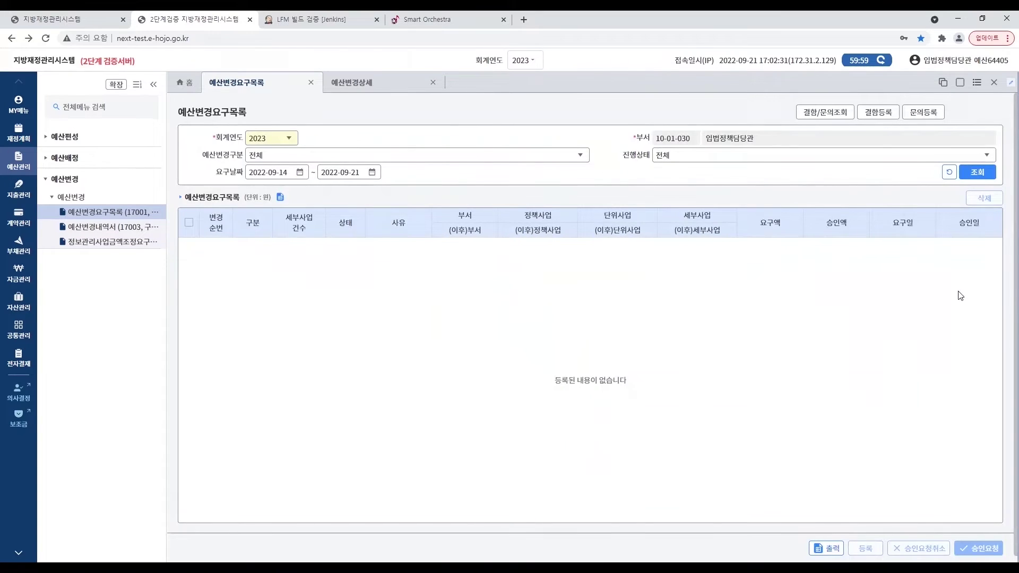
click(577, 160)
scroll(321, 231, down, 1)
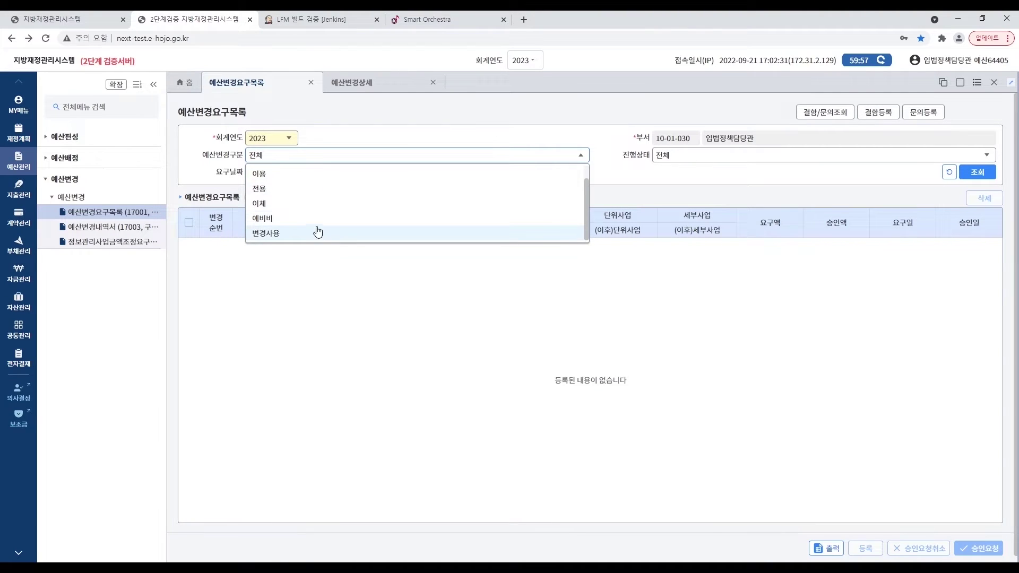
click(315, 234)
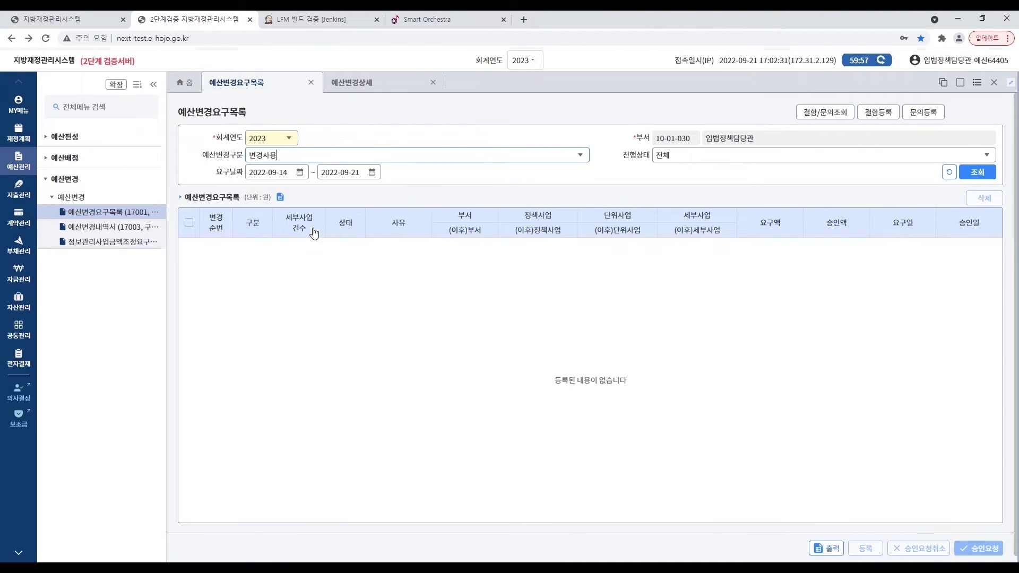
click(973, 178)
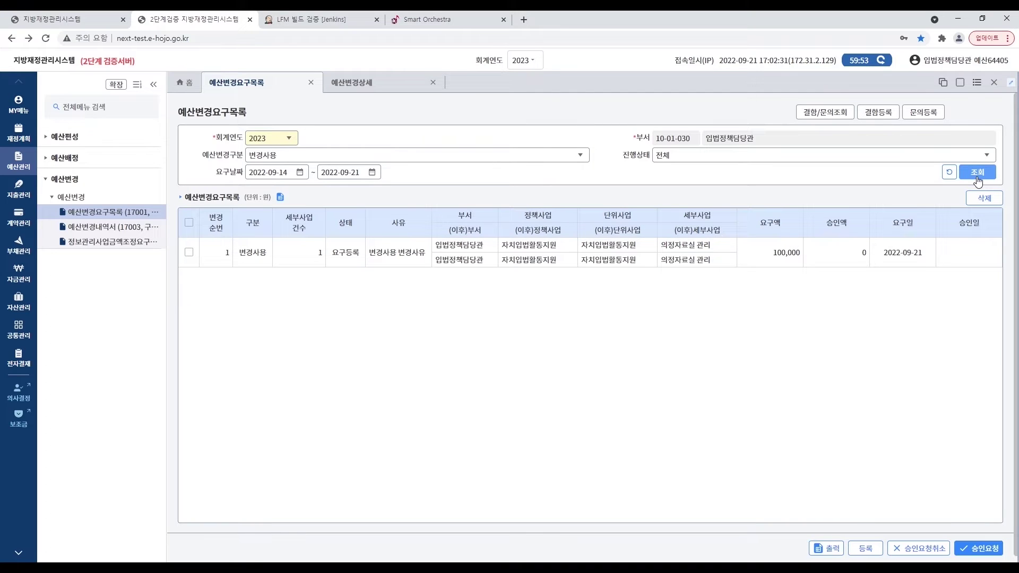
click(977, 179)
Select the registered 변경사용 request and submit it for approval.
click(190, 254)
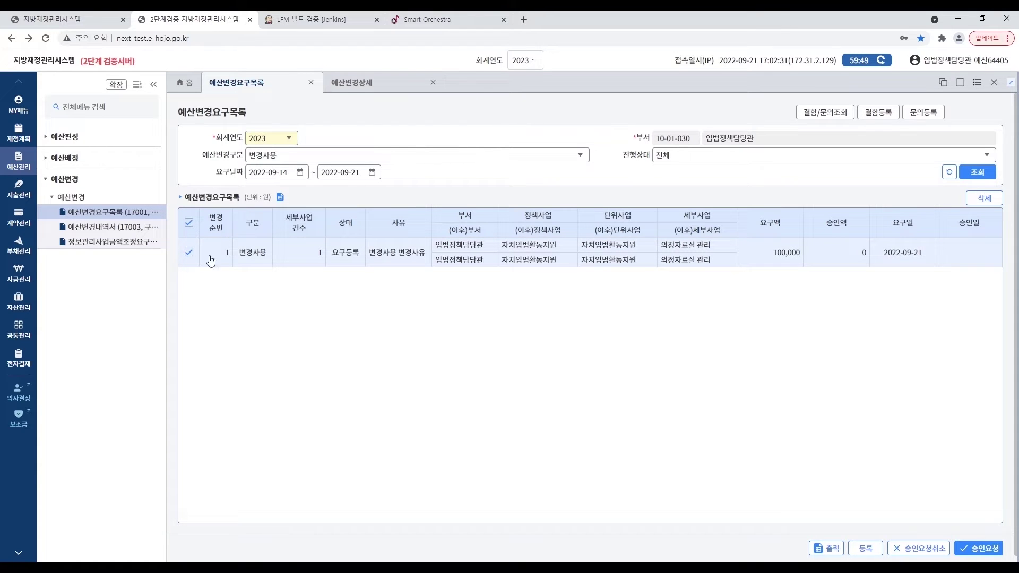
click(986, 200)
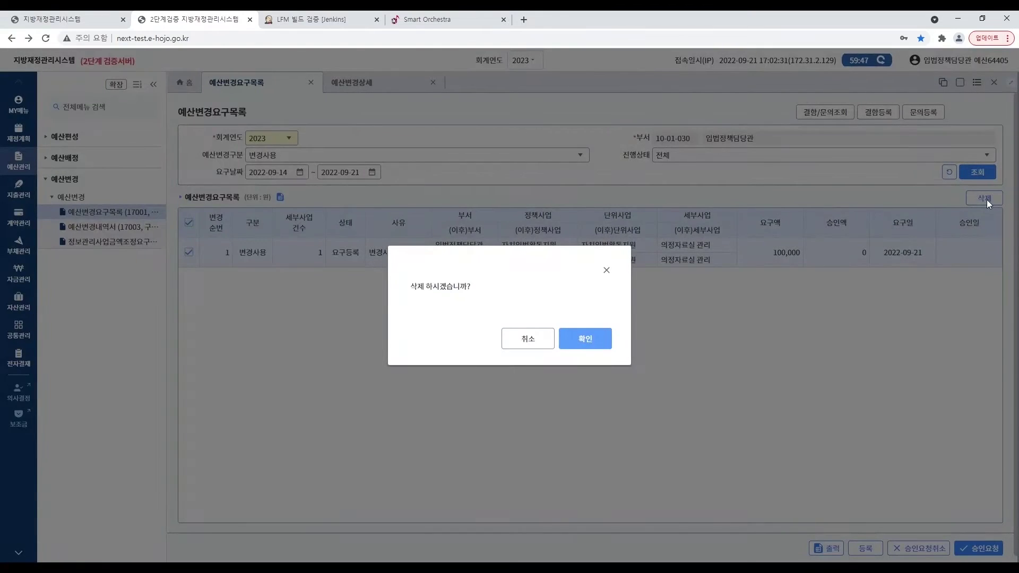
click(529, 342)
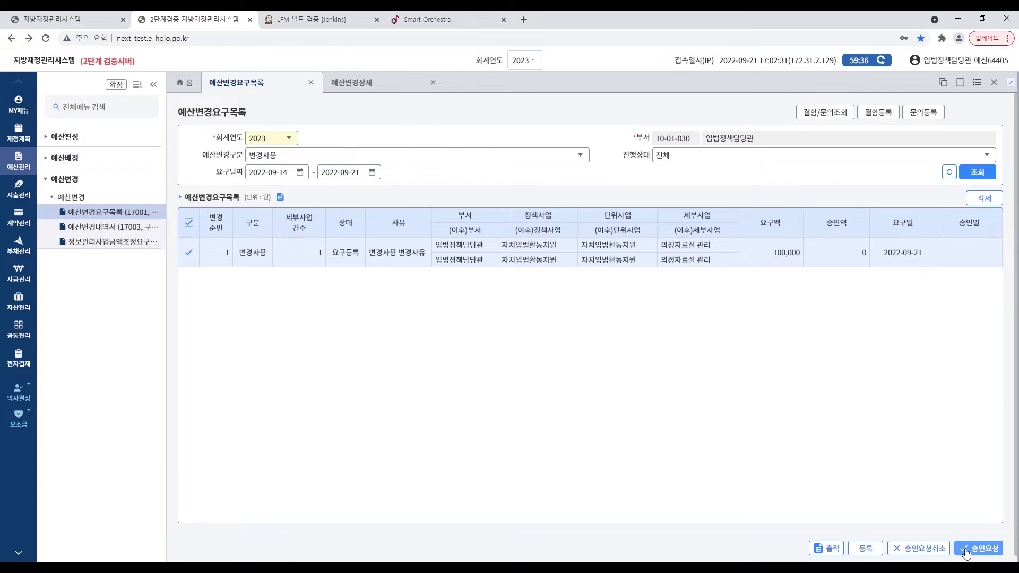
click(970, 550)
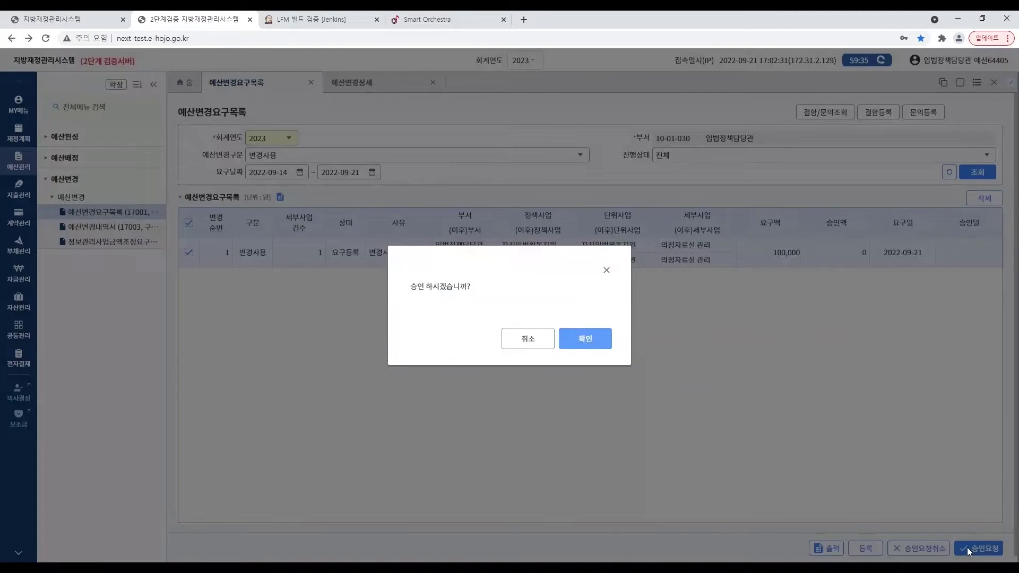
click(588, 344)
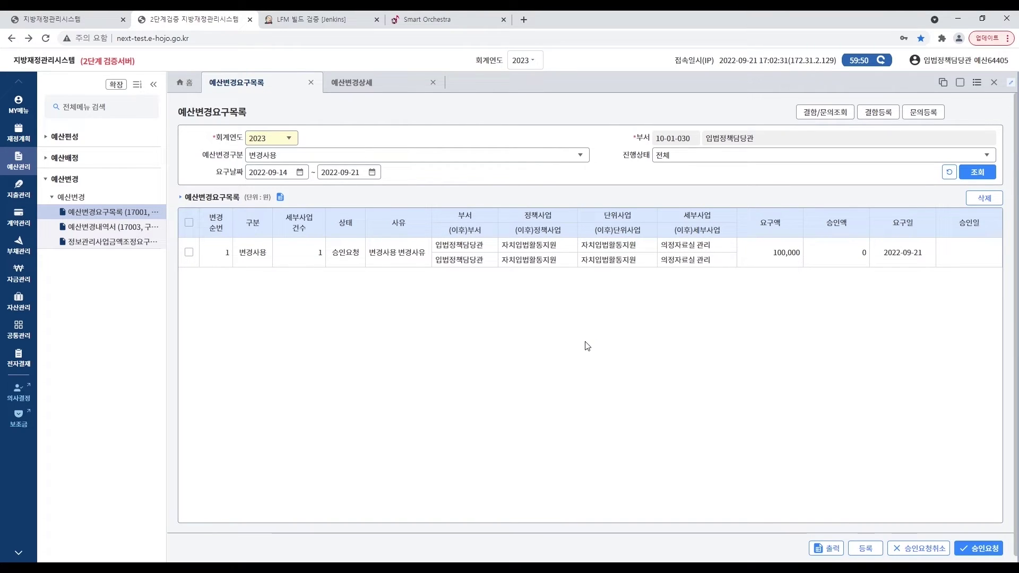
click(190, 253)
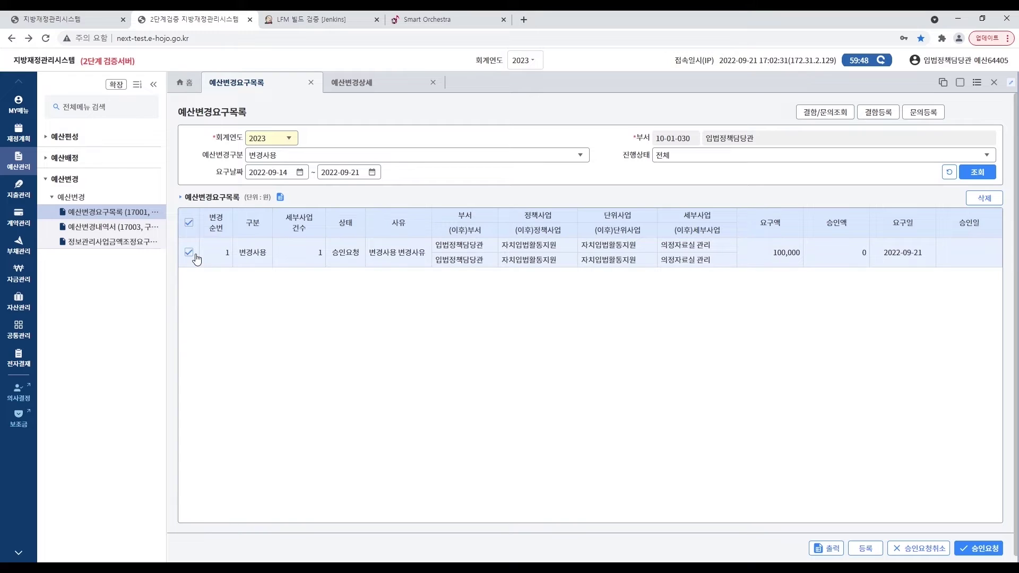
click(917, 550)
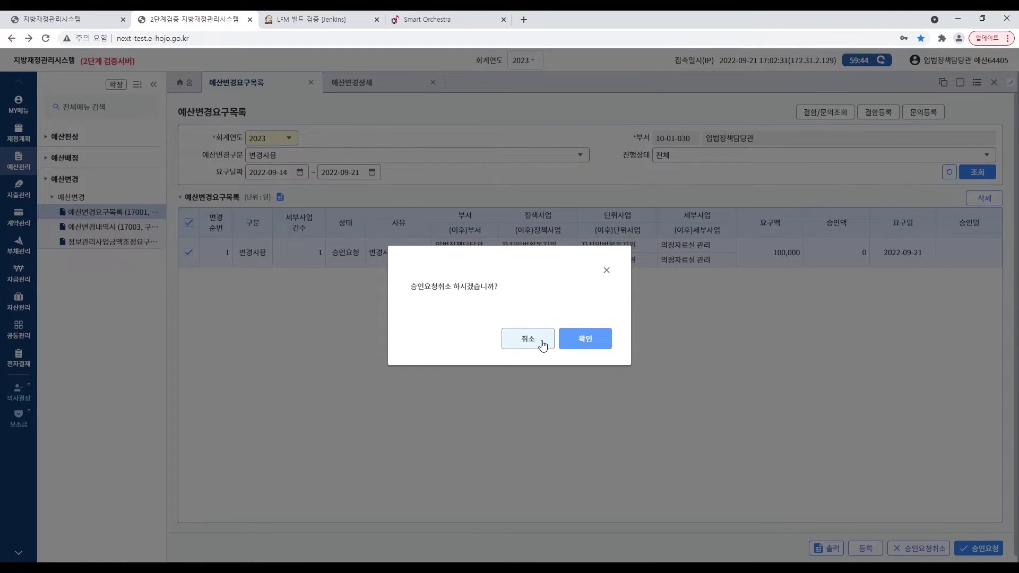
click(540, 342)
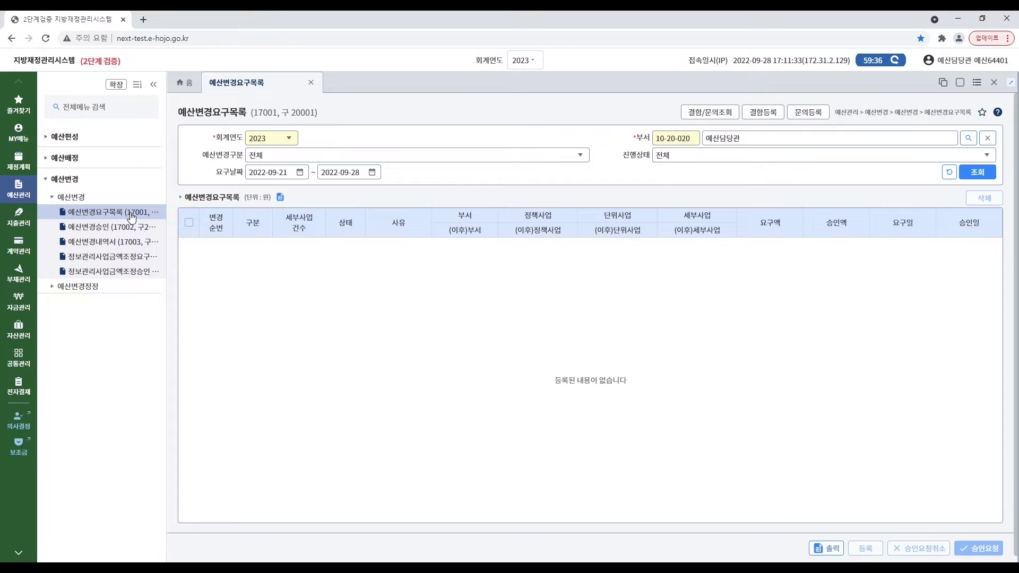
Query the 2023 request list of 예산담당관 for change type 예비비 and open a new 예비비 change registration.
click(580, 155)
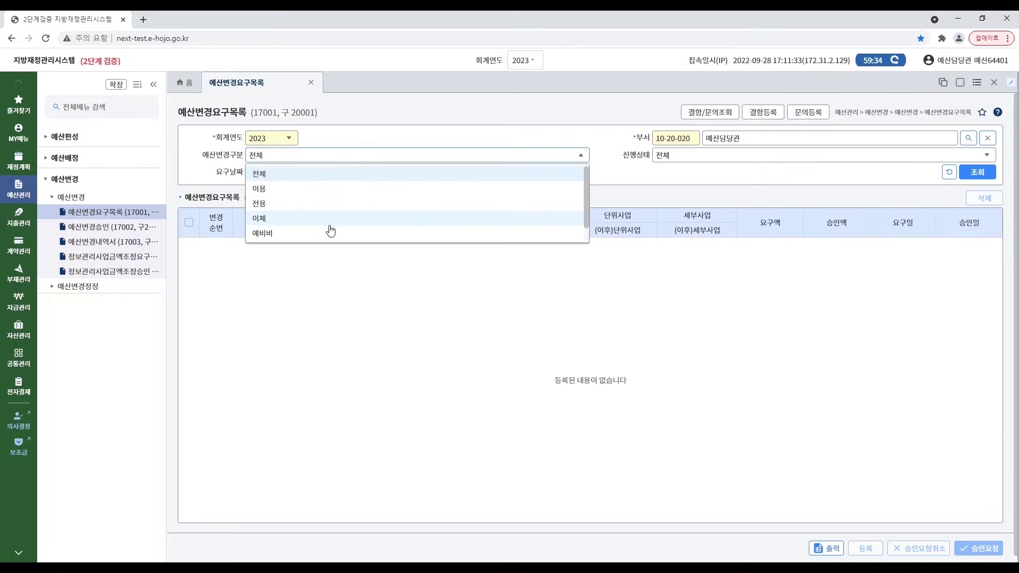
click(316, 235)
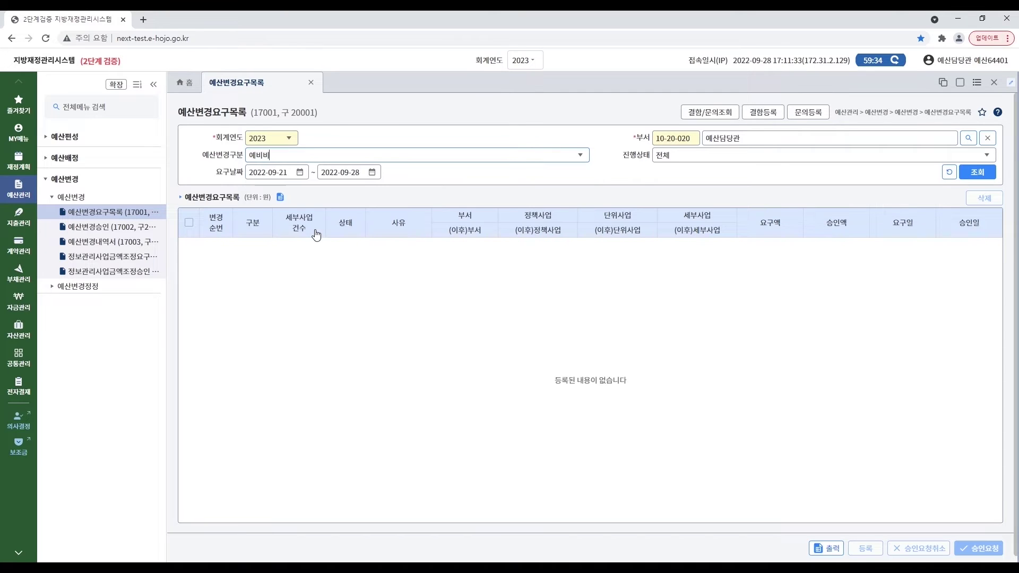
click(980, 173)
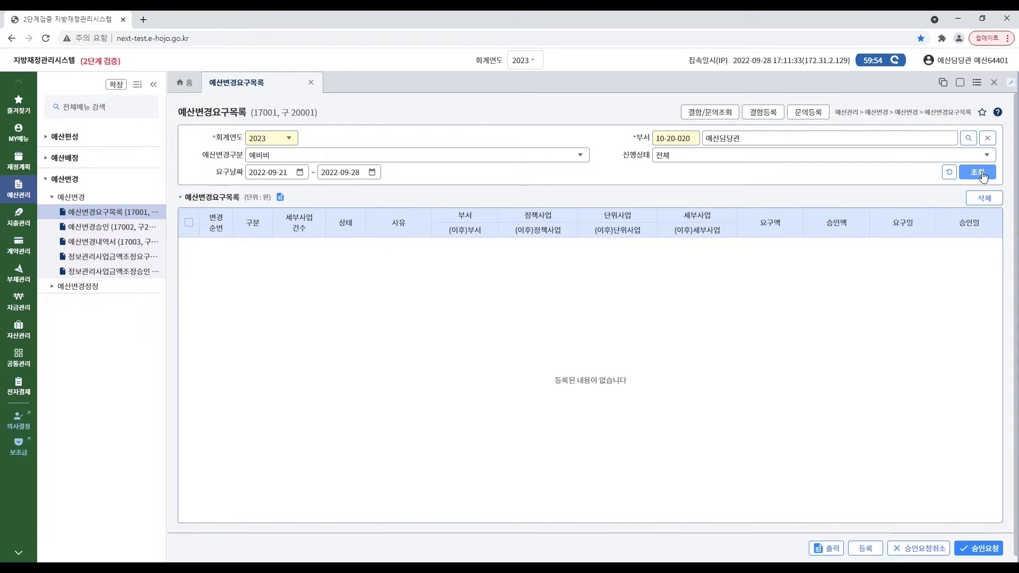
click(867, 549)
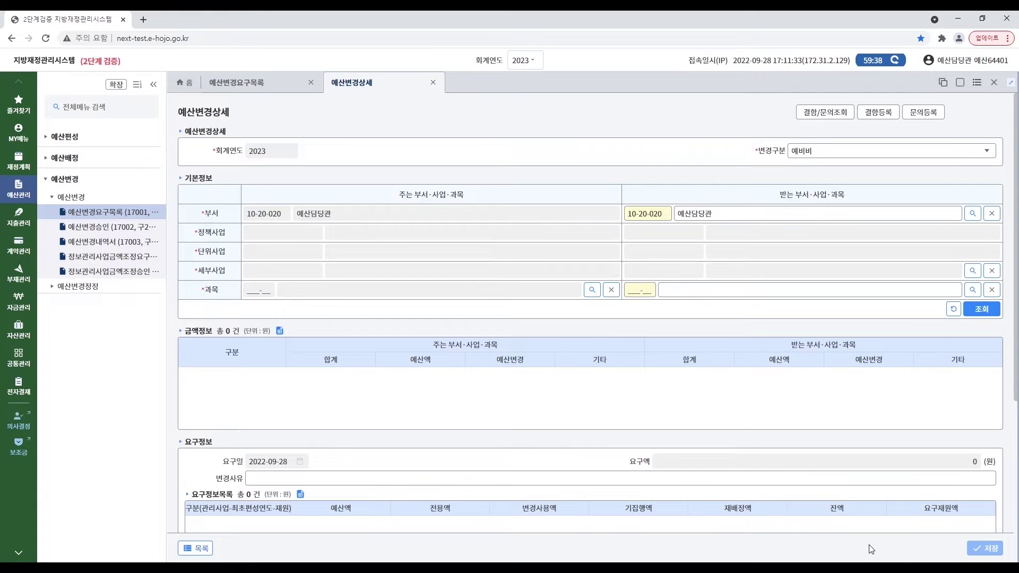
Set the giving side to 예비비 운용 with 과목 801-01 일반예비비.
click(592, 291)
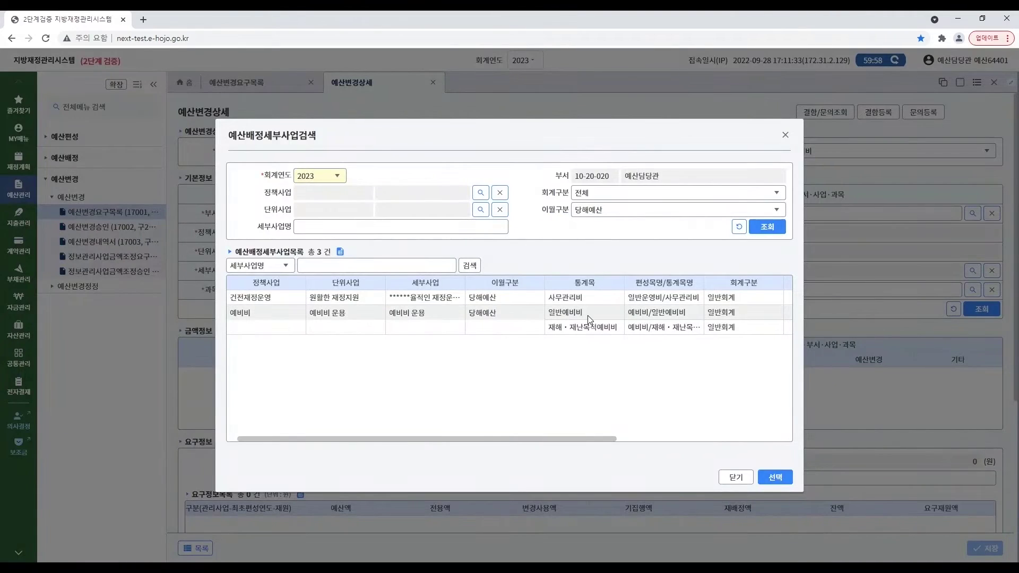
double_click(588, 317)
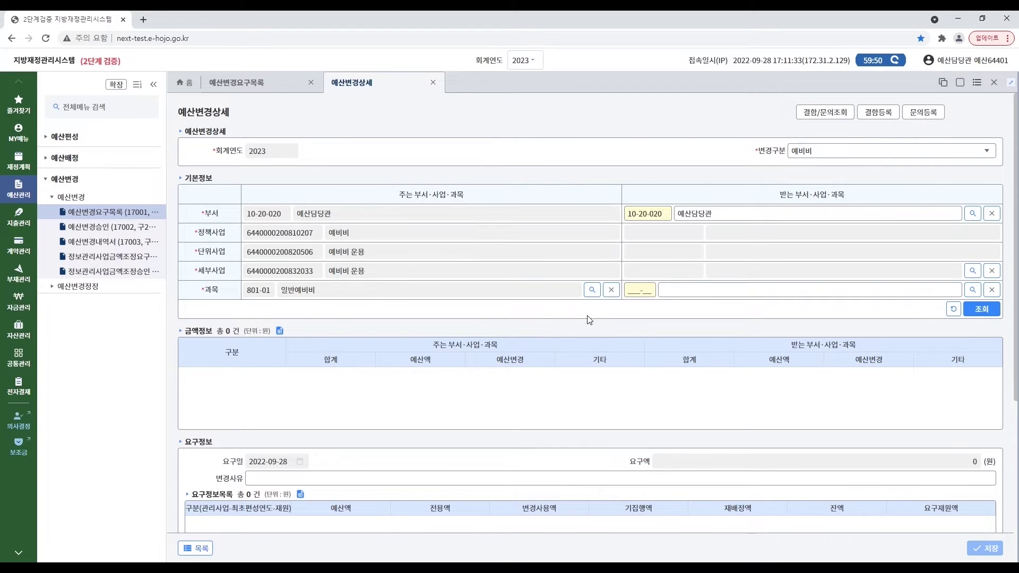
Set the receiving side to 입법정책담당관, 의정자료실 관리, 과목 201-01 사무관리비 and query the budget amounts.
click(992, 213)
click(974, 214)
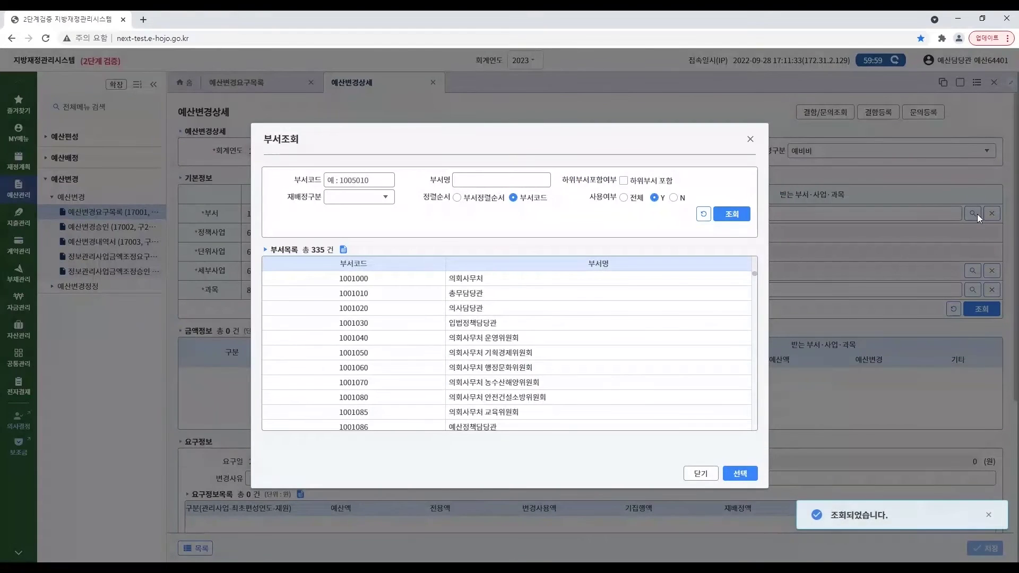
double_click(491, 324)
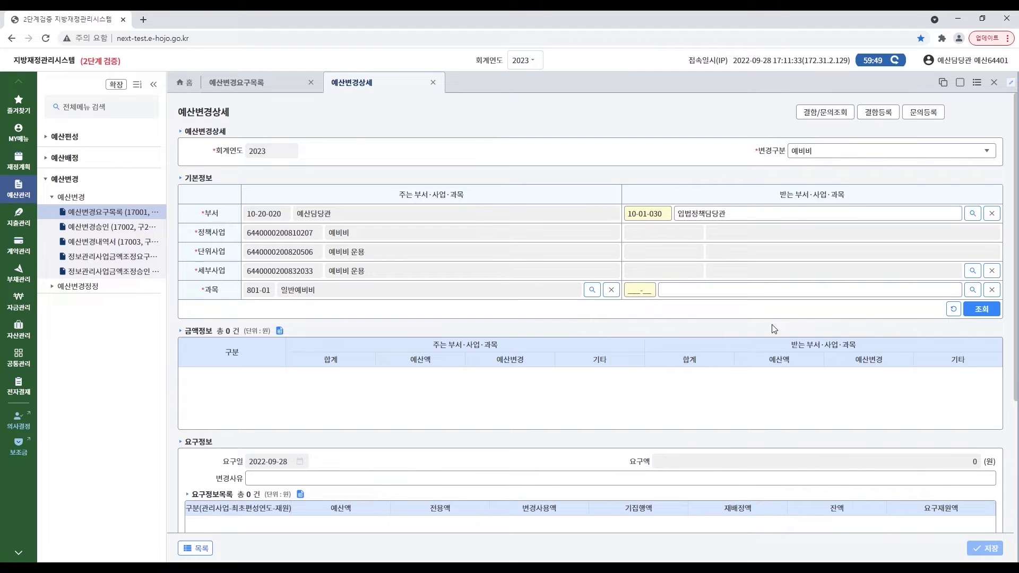
click(971, 272)
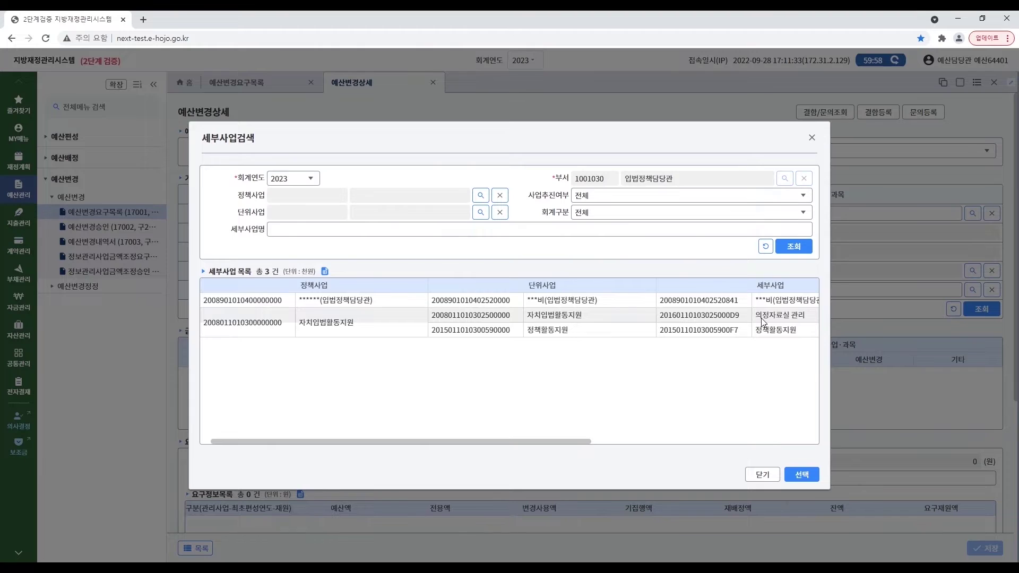
double_click(762, 318)
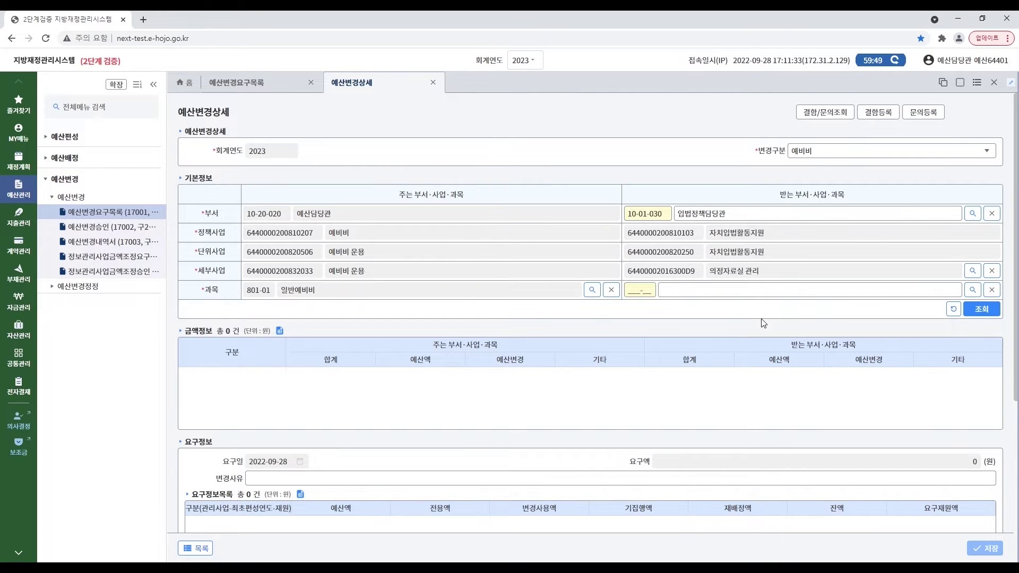
click(978, 292)
double_click(671, 328)
click(977, 312)
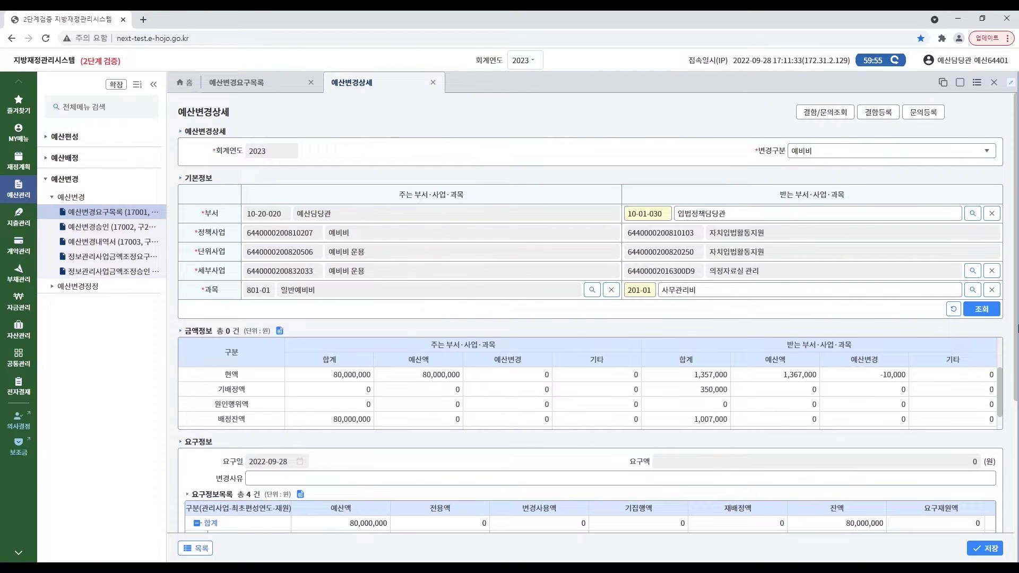
Enter 예비비 변경사유 as the change reason in the request information.
scroll(1008, 414, down, 2)
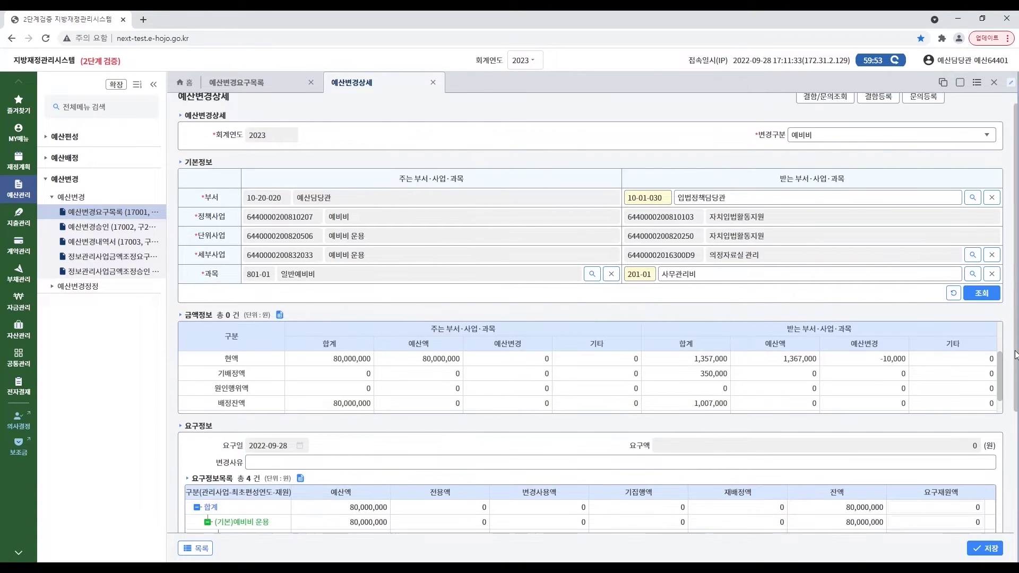
scroll(1008, 414, down, 1)
click(336, 334)
text(에)
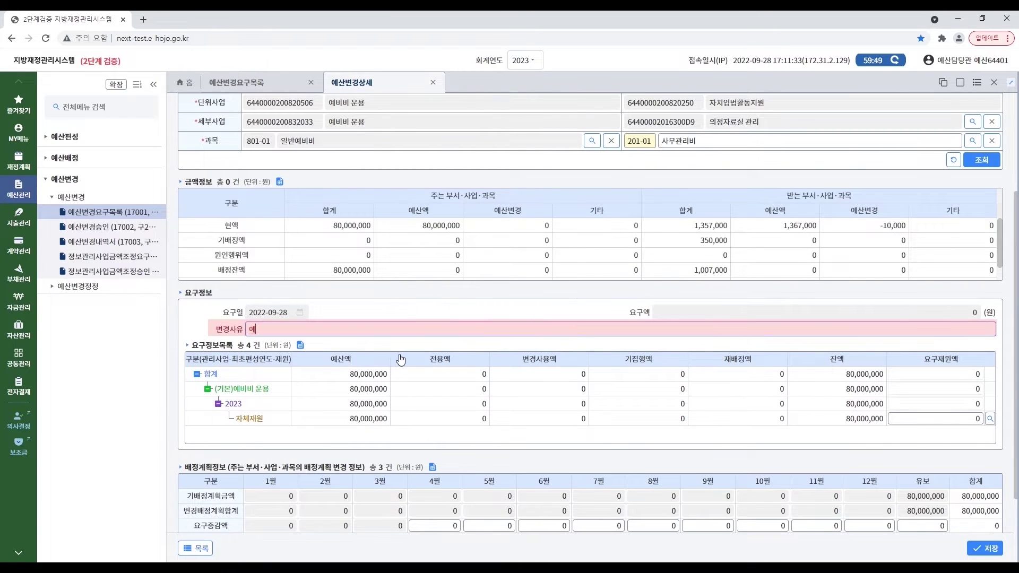
text(비비 변경ㅅ사유)
key(Return)
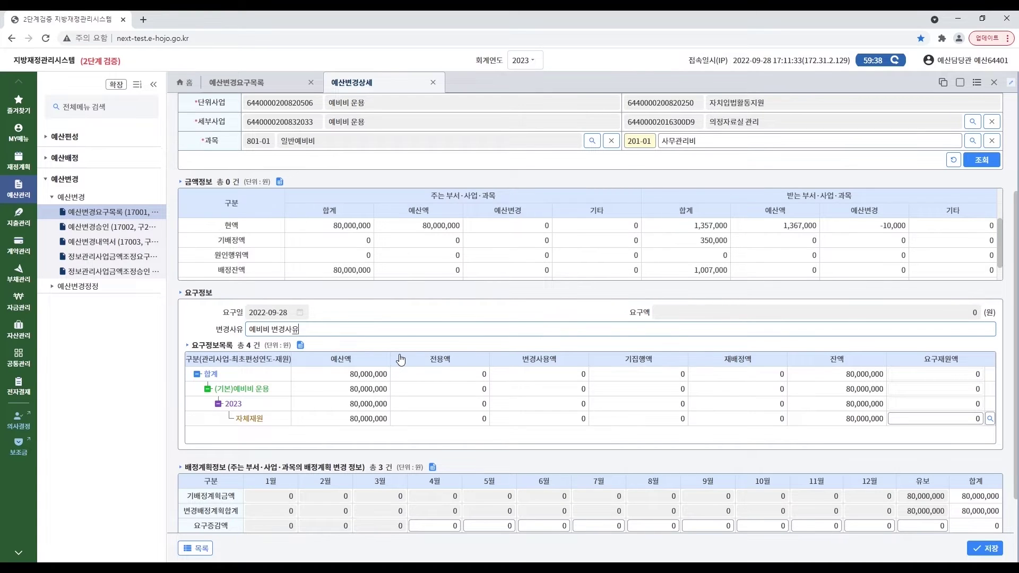
Register a requested amount of 10,000 for (기본)의정자료실 관리 on the 자체재원 row.
click(990, 418)
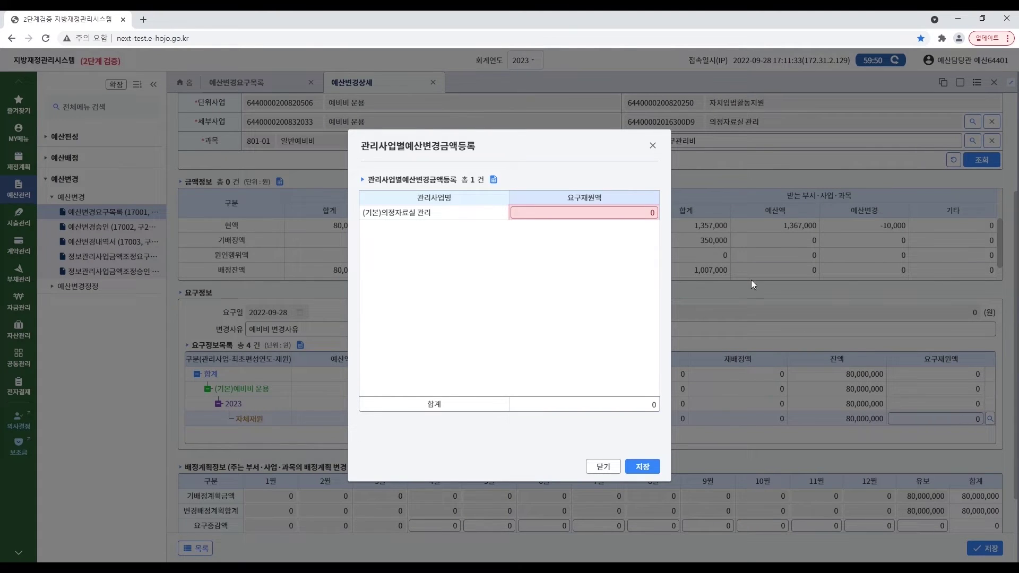
click(650, 212)
text(10,000)
click(598, 269)
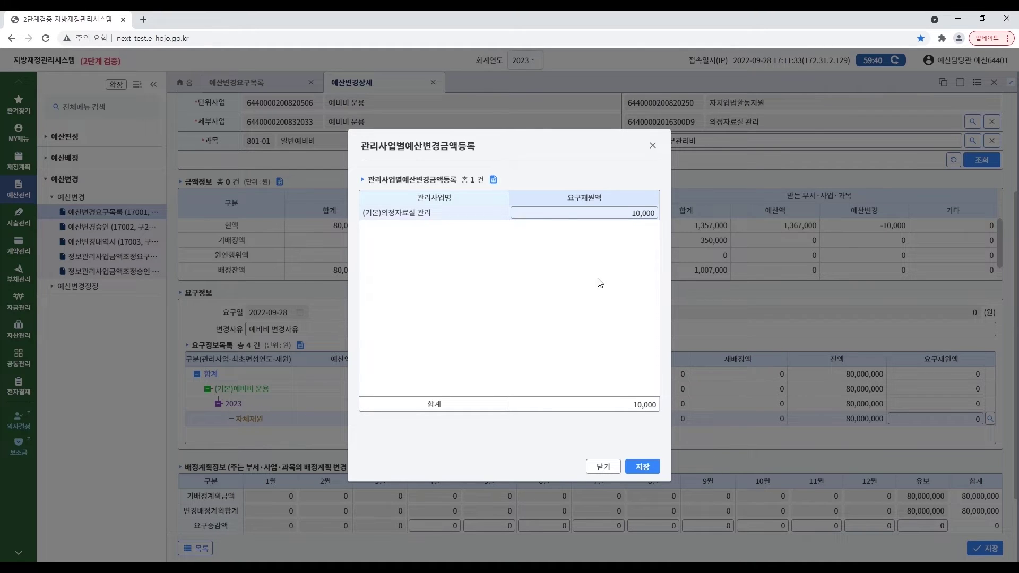
click(656, 469)
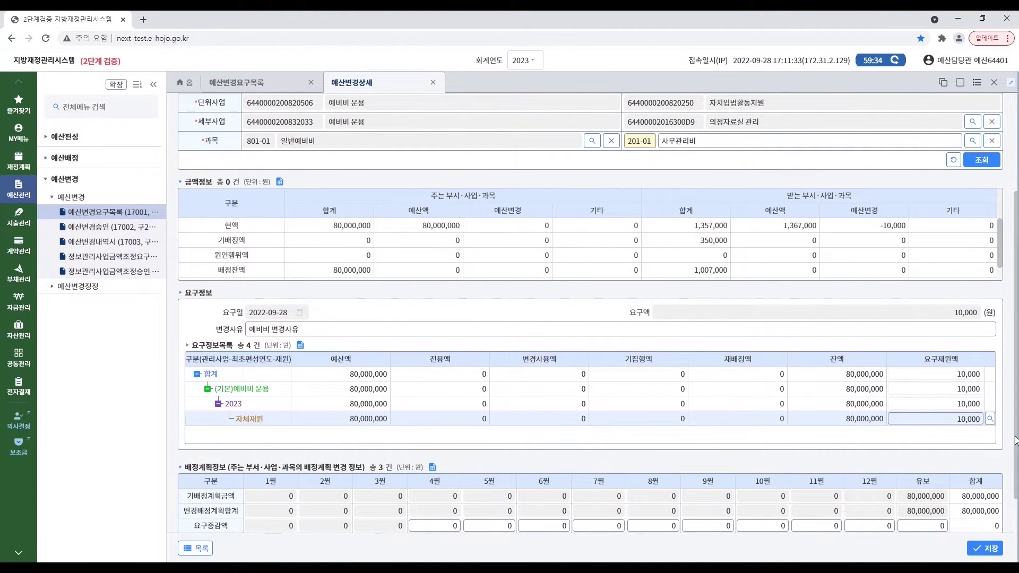
Set the 유보 column of the 요구증감액 row to -10,000 in the allotment plan and save the 예비비 request.
drag(1014, 439, 1014, 495)
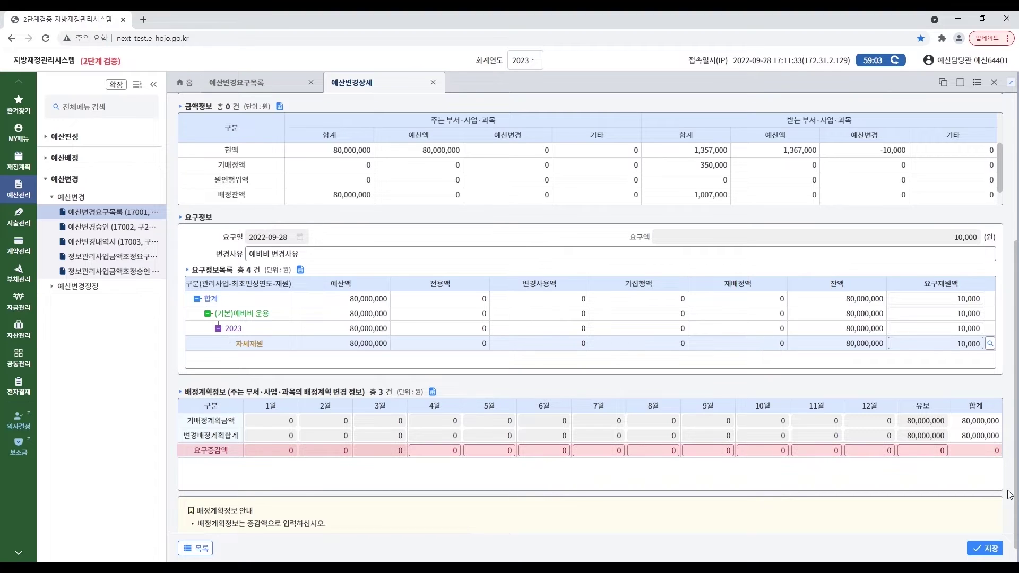
click(938, 451)
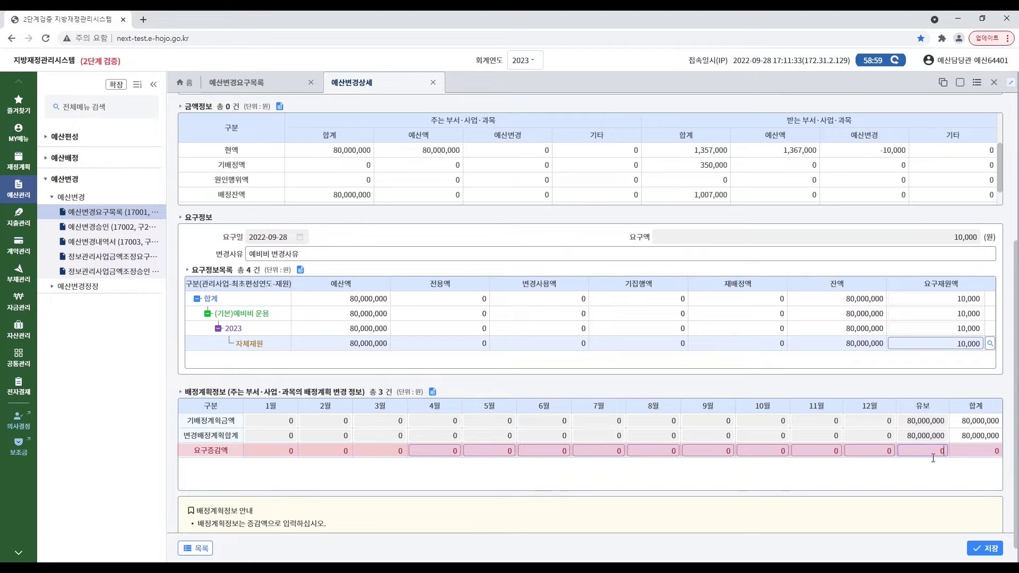
text(-10,000)
click(911, 471)
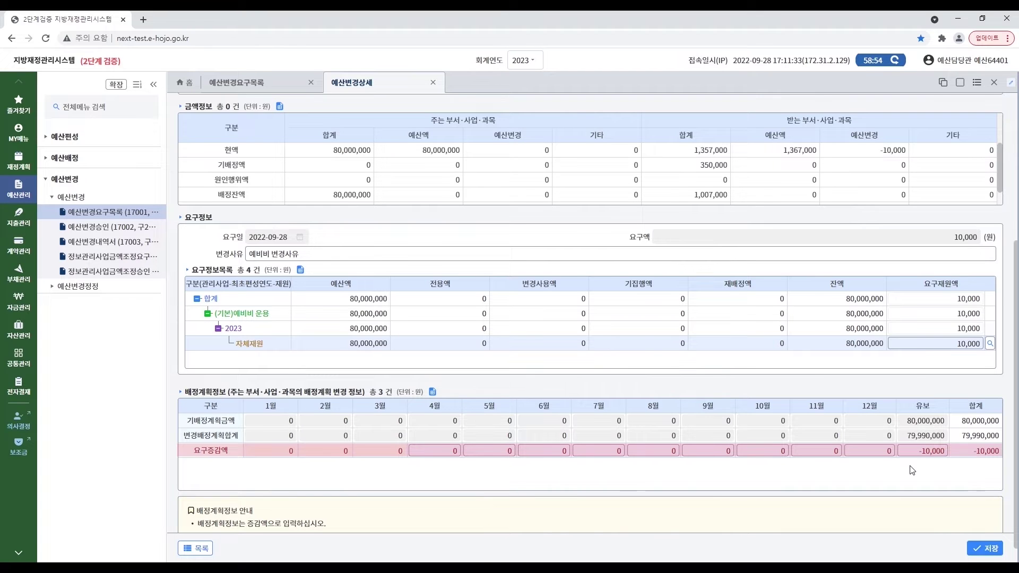
click(986, 548)
click(586, 339)
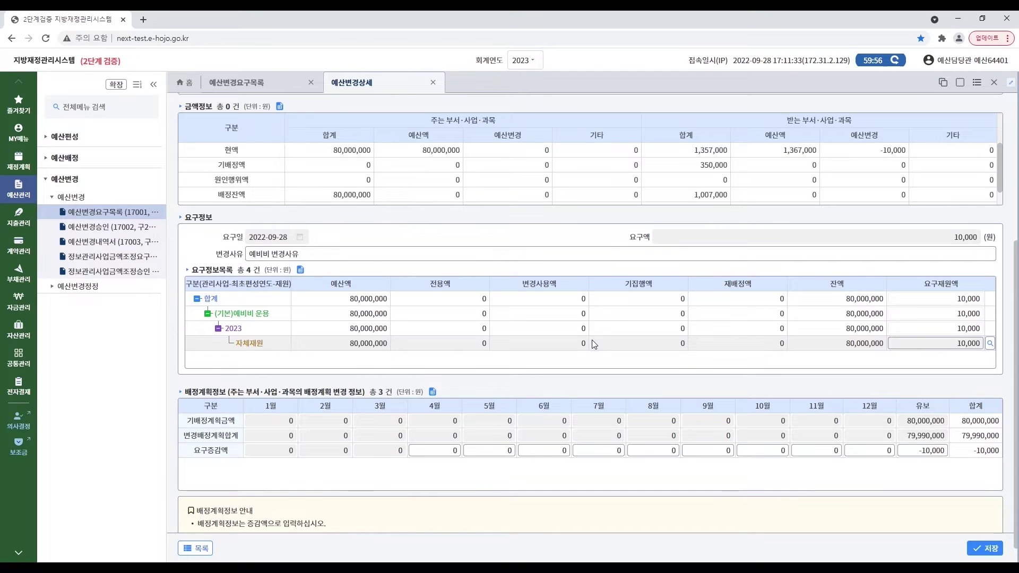
Return to the budget change request list of 예산담당관 and query it for change type 예비비.
click(196, 549)
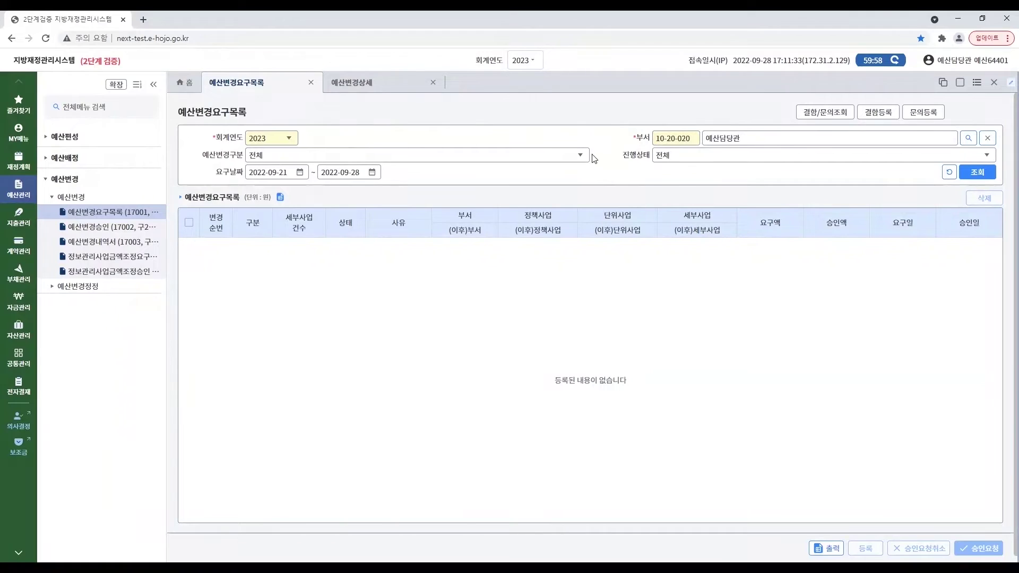
click(581, 155)
click(354, 233)
click(980, 173)
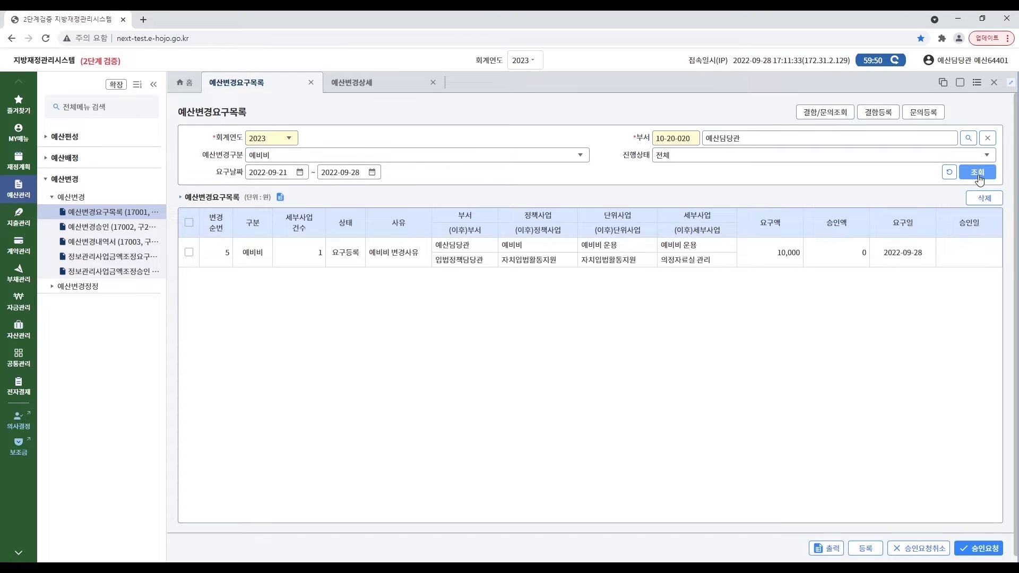
Select the registered 예비비 request and submit it for approval.
click(190, 252)
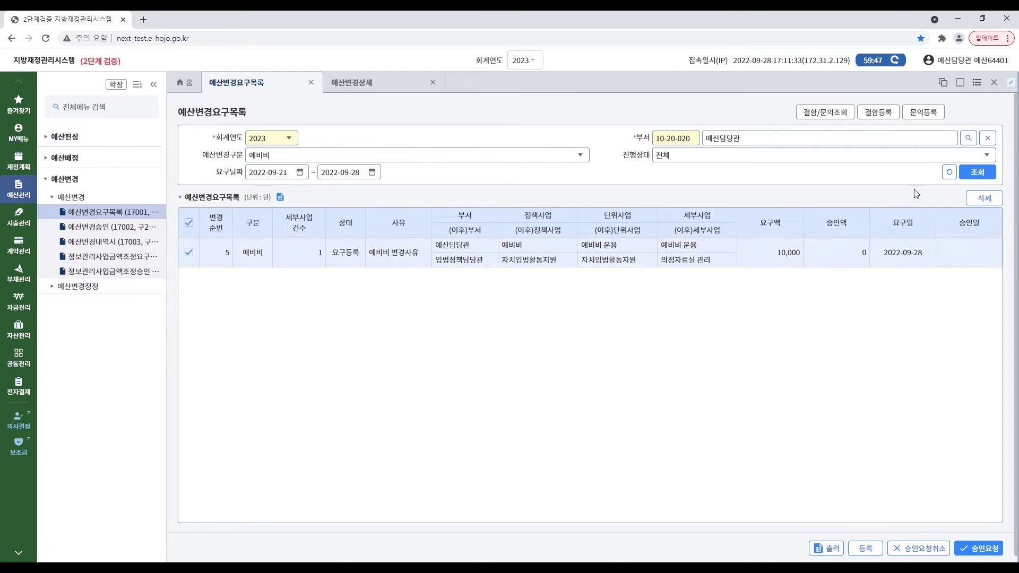
click(984, 199)
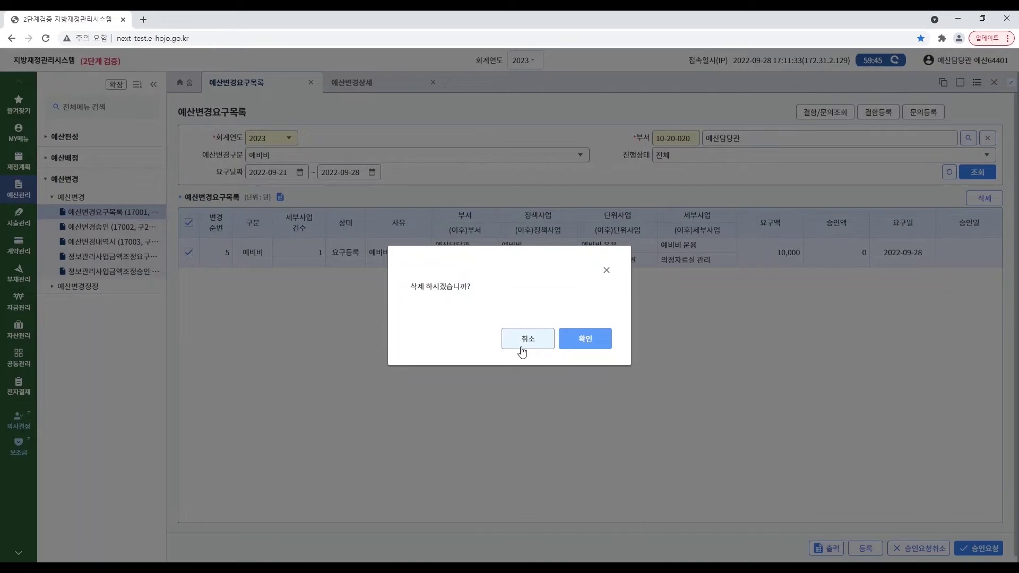
click(526, 346)
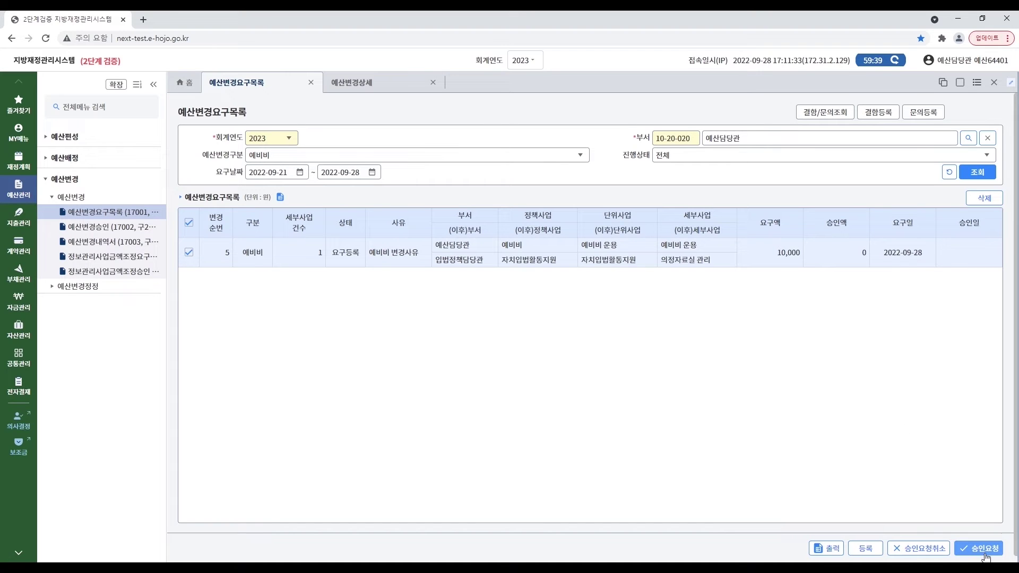
click(982, 550)
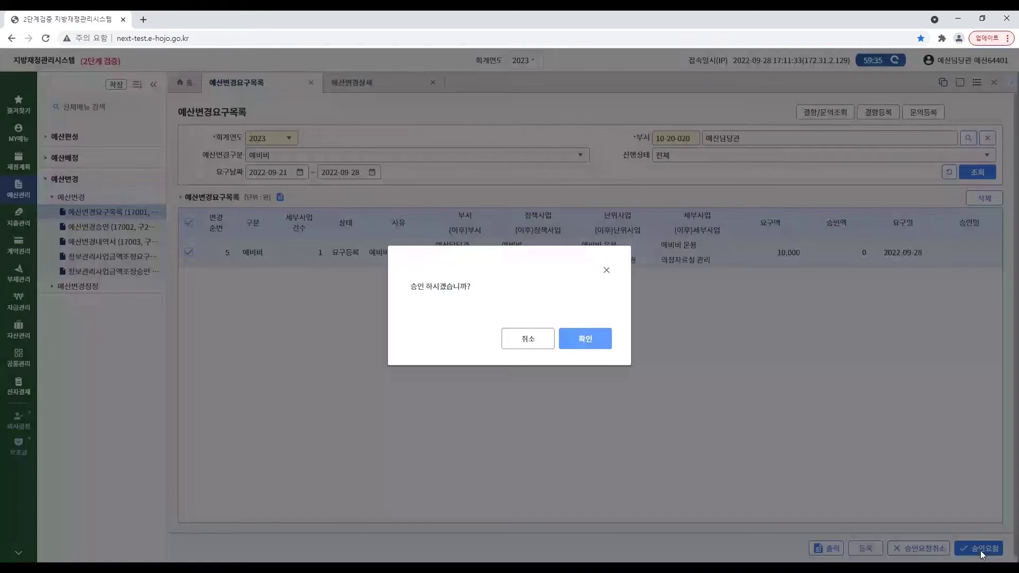
click(597, 342)
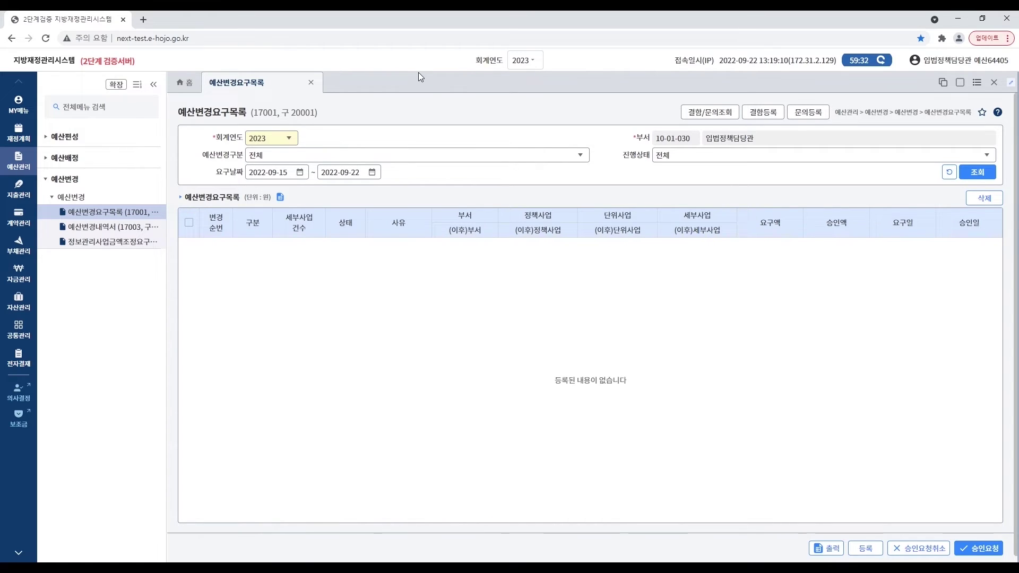
Query the 2023 request list of 입법정책담당관 for change type 이체 and open a new 이체 registration.
click(580, 157)
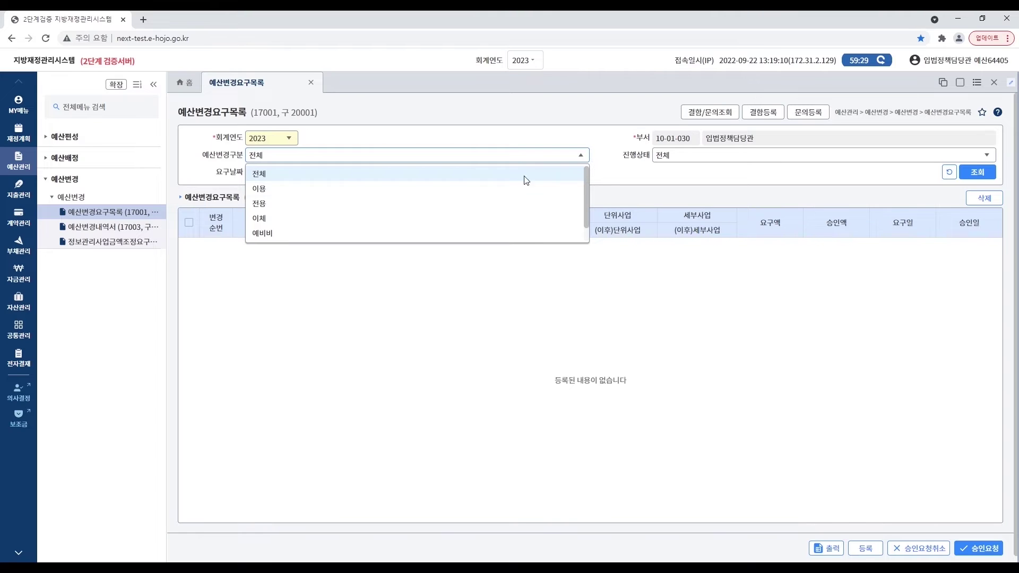
click(311, 219)
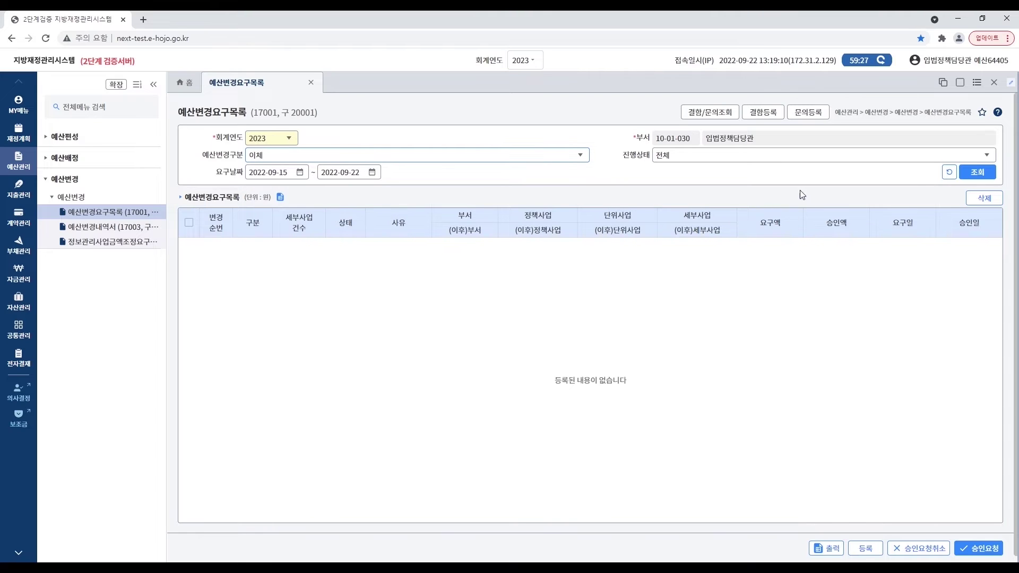
click(979, 173)
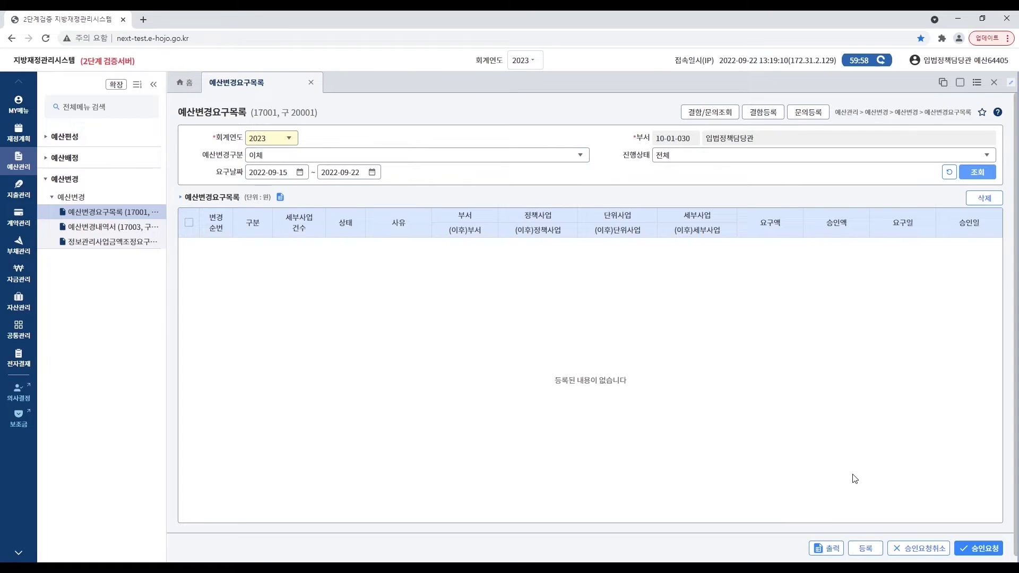
click(865, 548)
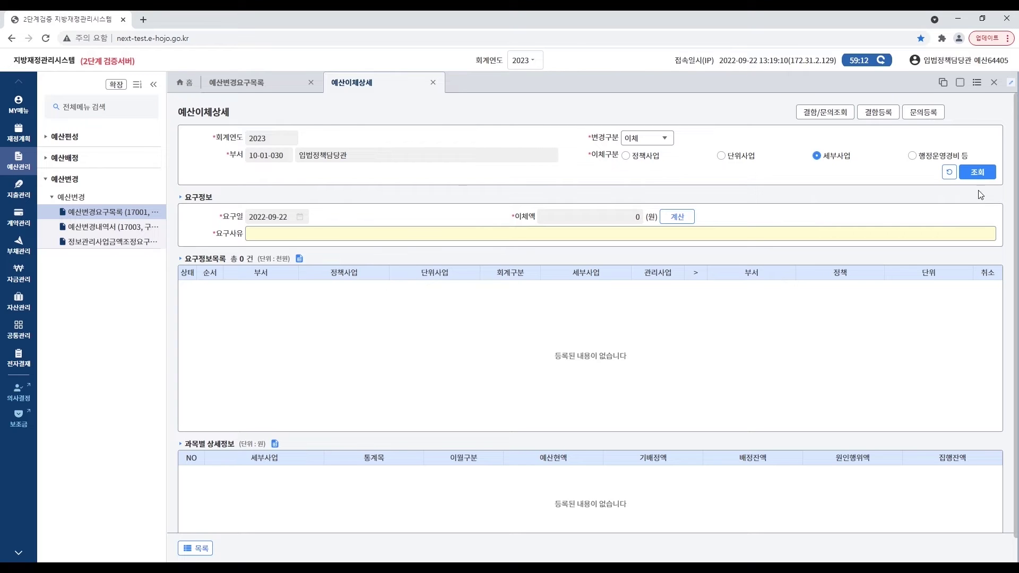
Query the 세부사업 transfer list and assign 자치입법활동지원 in the first row to 홍보담당관, ***통형 의정홍보, 의정홍보 지원.
click(988, 174)
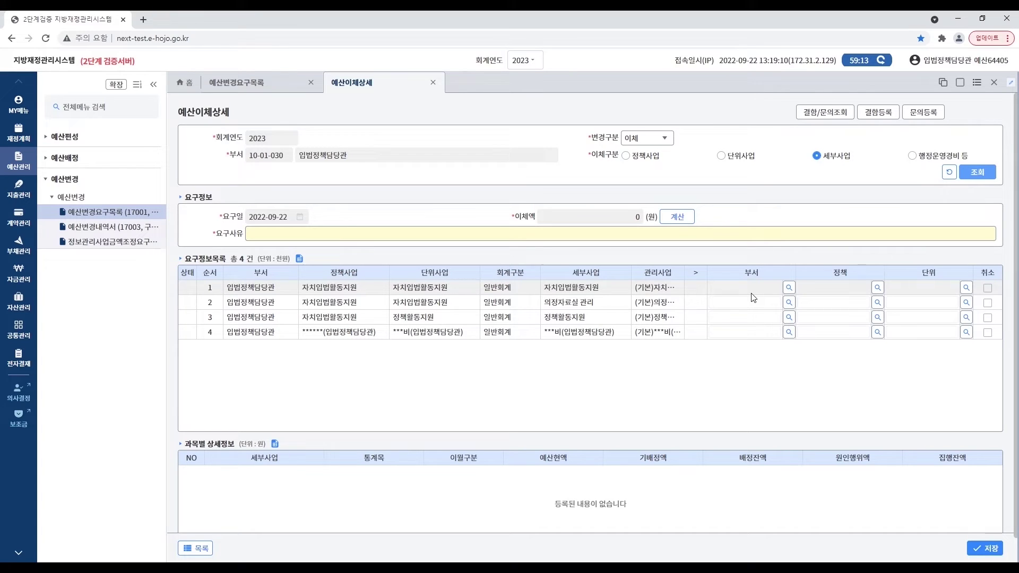
click(789, 288)
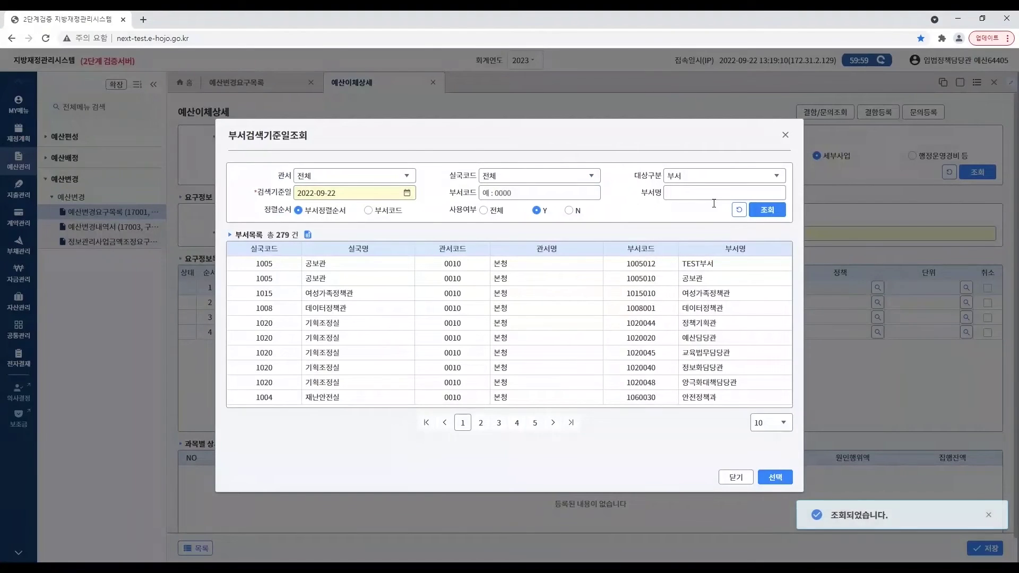
text(홍보)
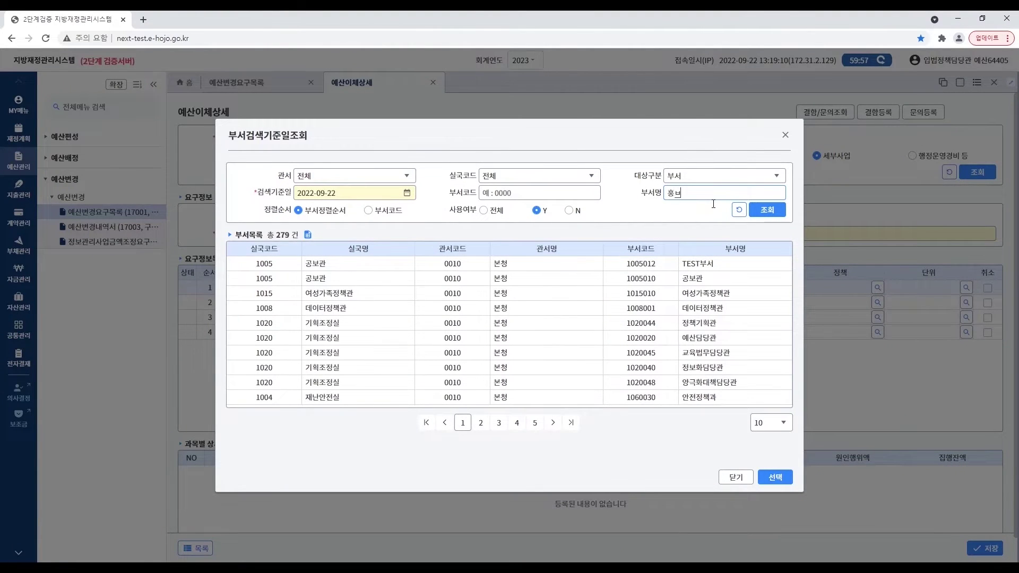
key(Return)
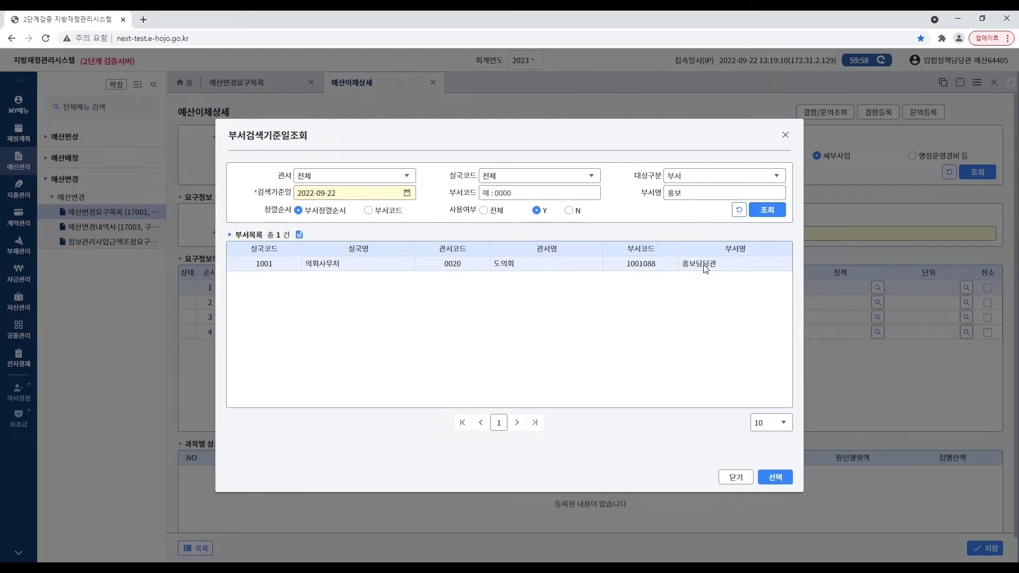
double_click(709, 264)
double_click(610, 304)
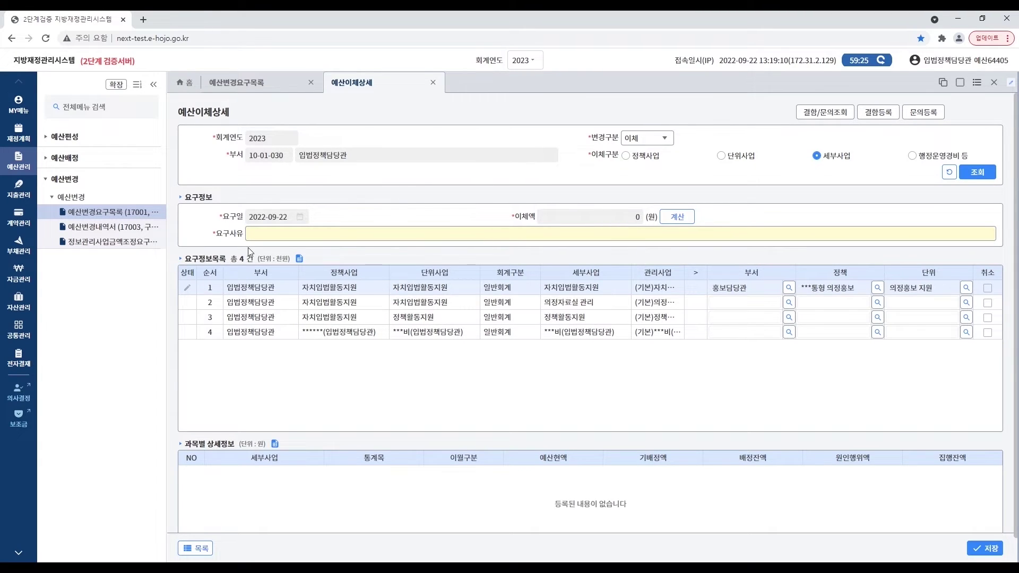
Enter 이체 요구사유 as the request reason, then calculate the transfer amount and save the 이체 request.
text(이체 요구사유)
click(679, 220)
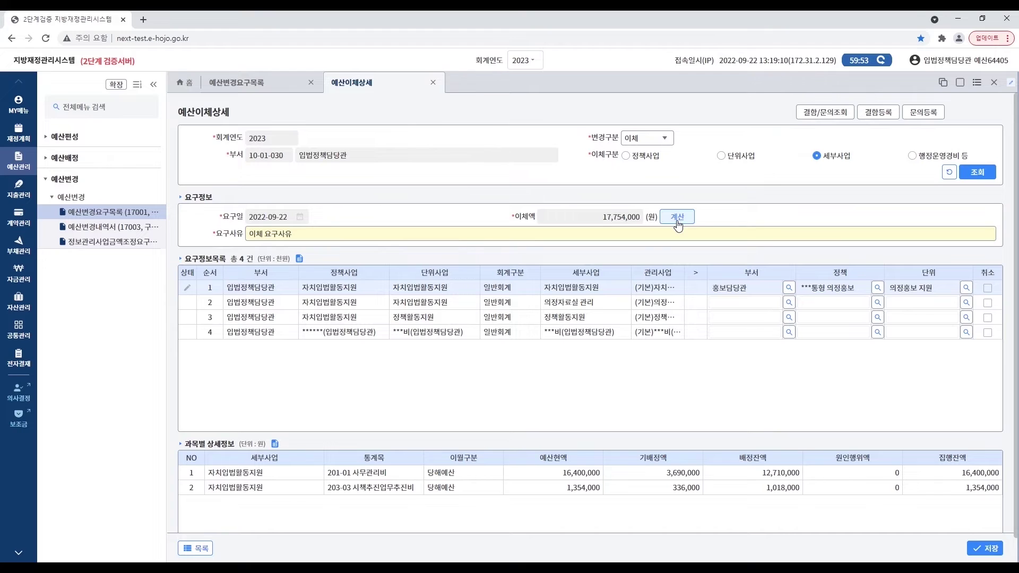
click(979, 548)
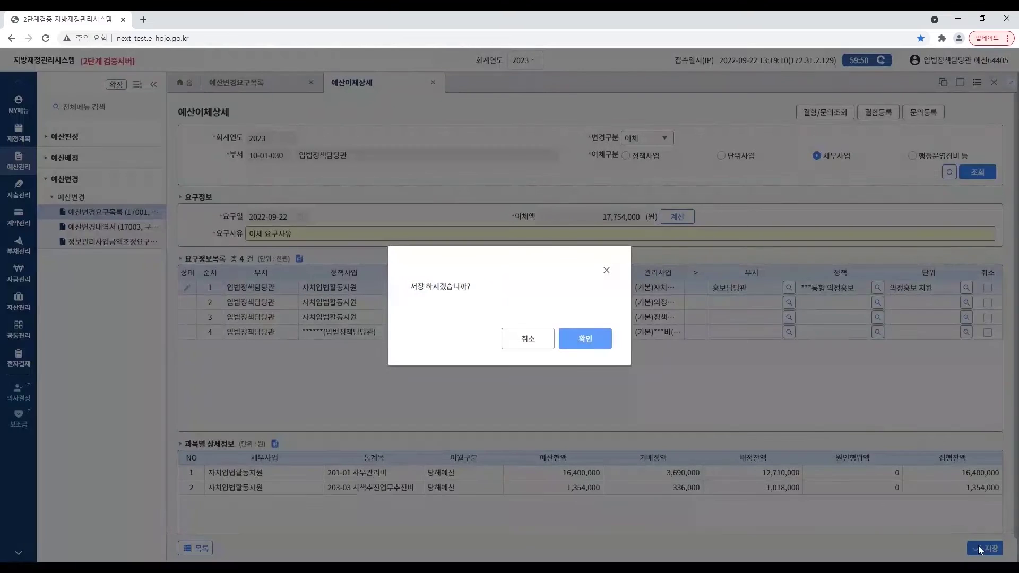
click(586, 347)
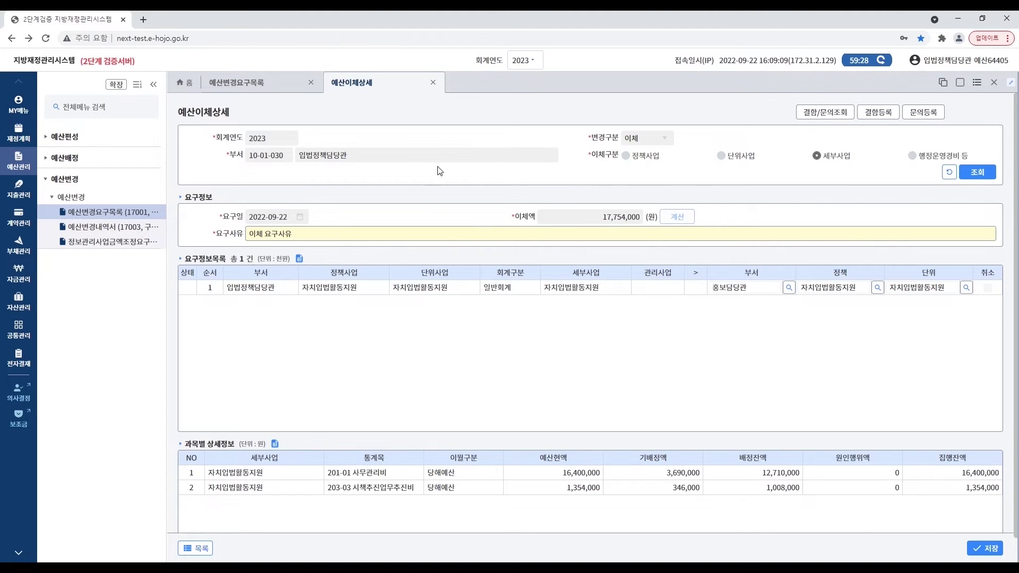
Close the saved 이체 request and query the 2023 budget change request list for change type 이체.
click(433, 83)
click(581, 155)
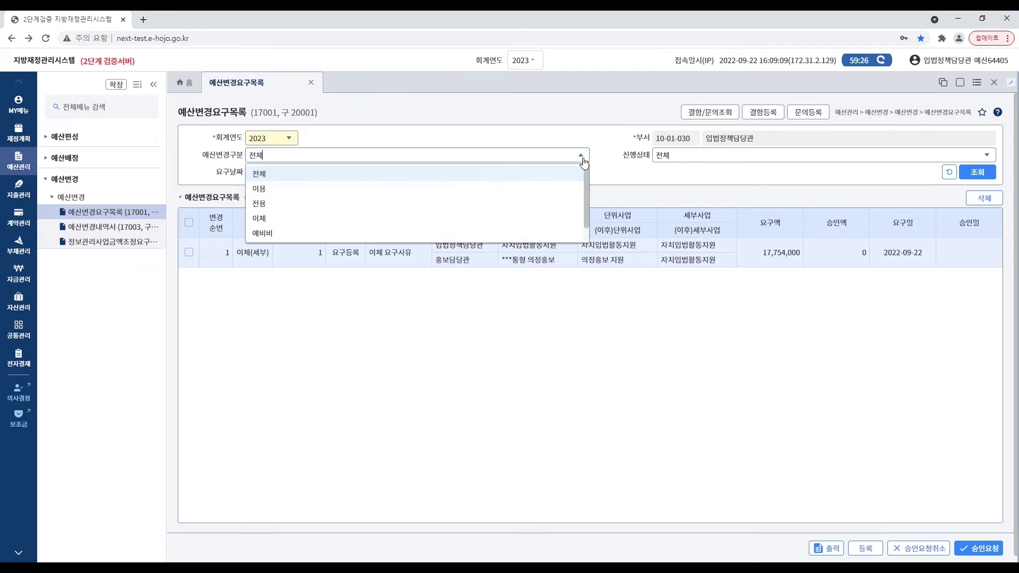
click(387, 219)
click(976, 172)
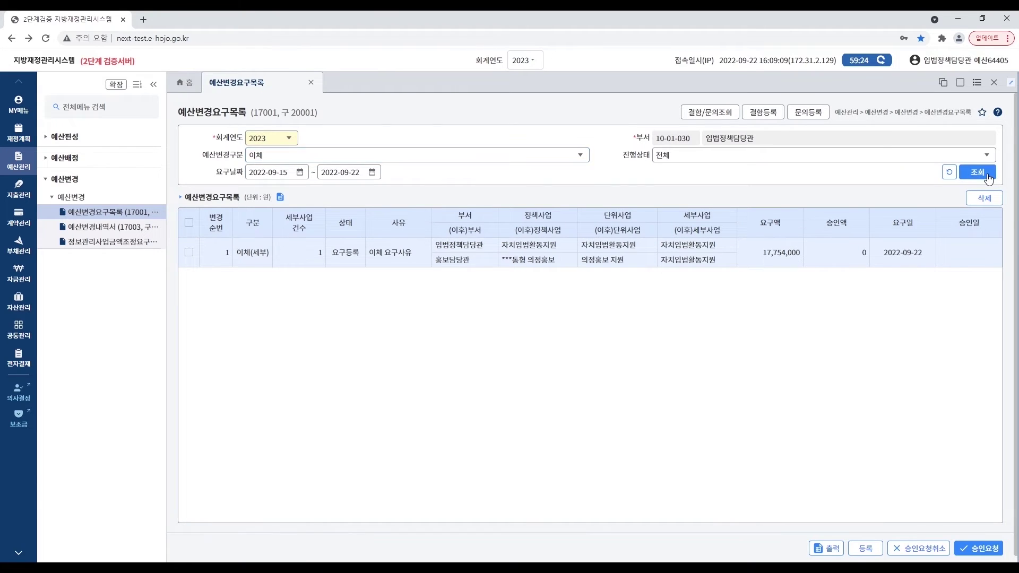
Open a new 이체 registration of type 행정운영경비 등 and close the leftover 예산이체상세 page.
click(872, 552)
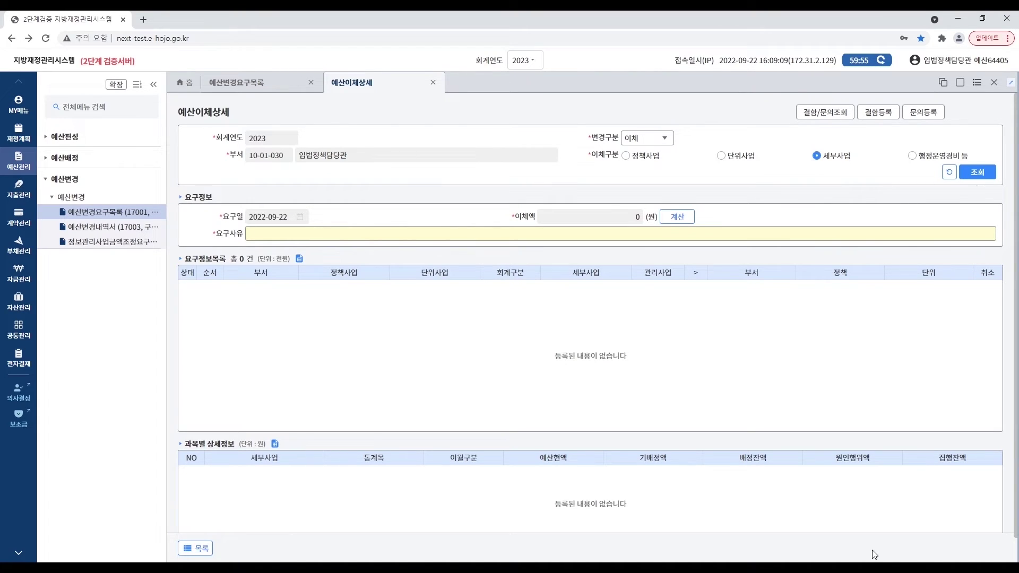
click(919, 161)
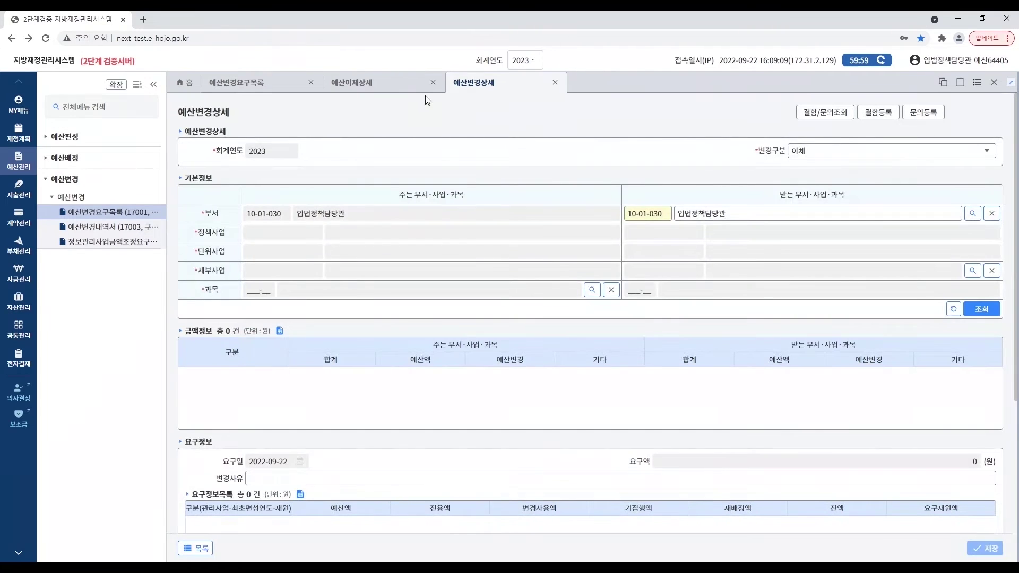
click(433, 82)
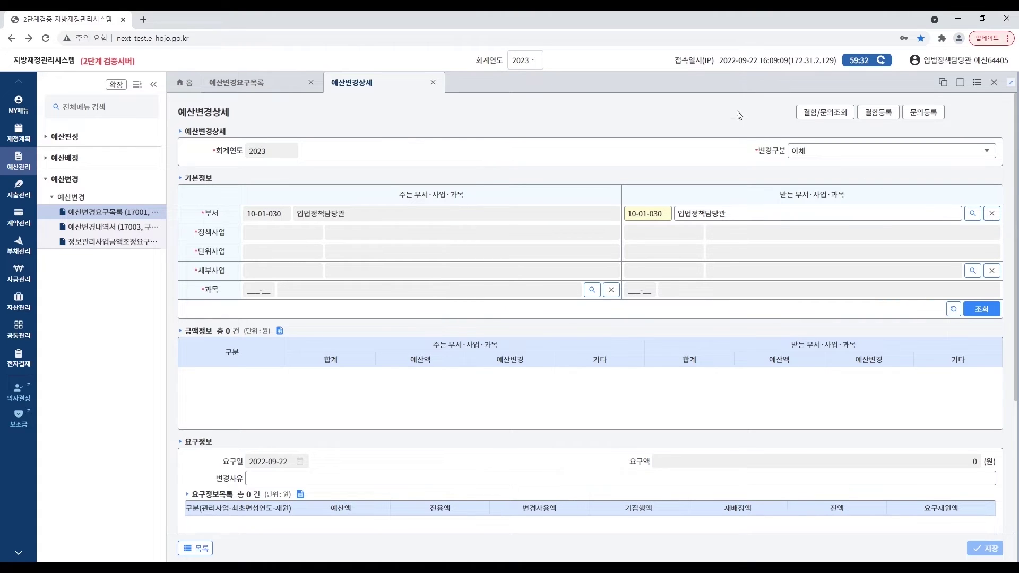
Set the giving side to 201-01 사무관리비 of the detailed project ***비(입법정책담당관).
click(592, 290)
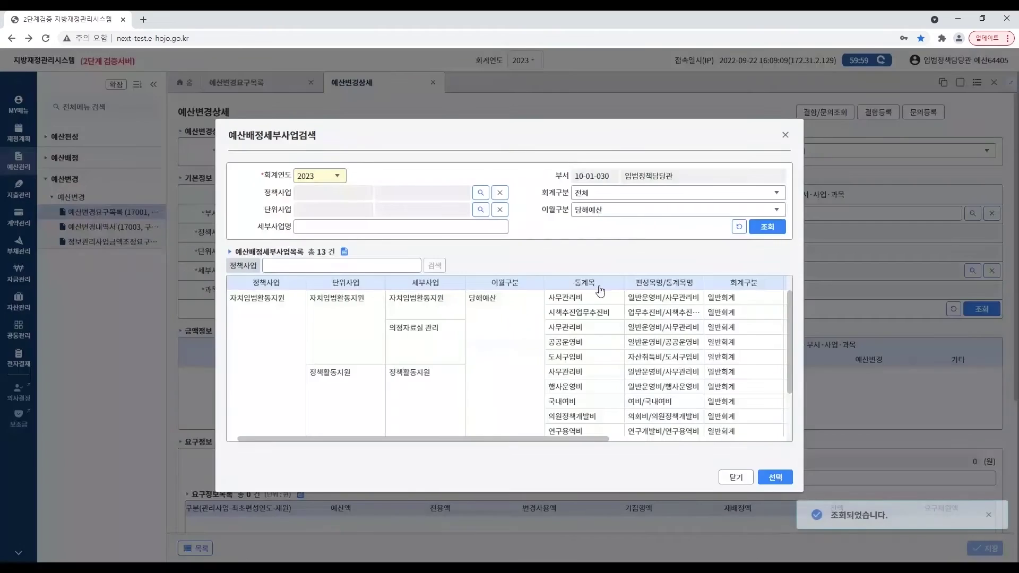
drag(790, 342, 789, 406)
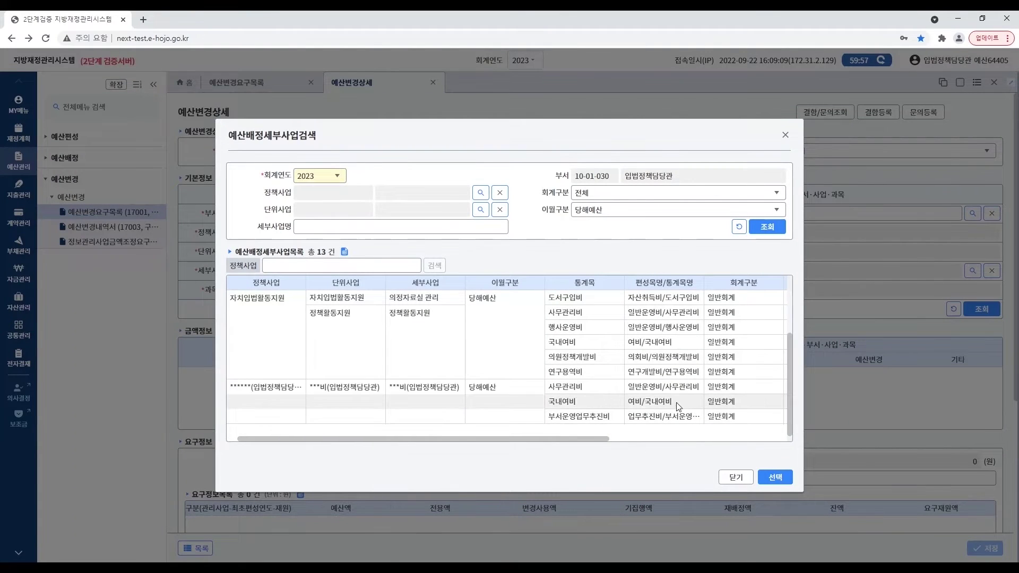
double_click(574, 391)
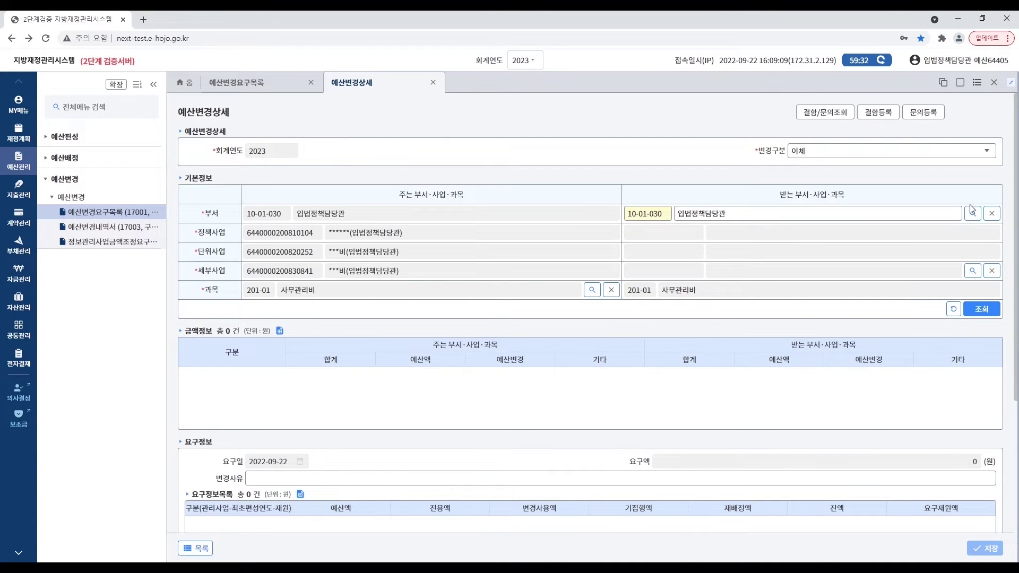
Replace the receiving department with 농식품유통과, found by searching department names for 식품.
click(990, 213)
click(972, 213)
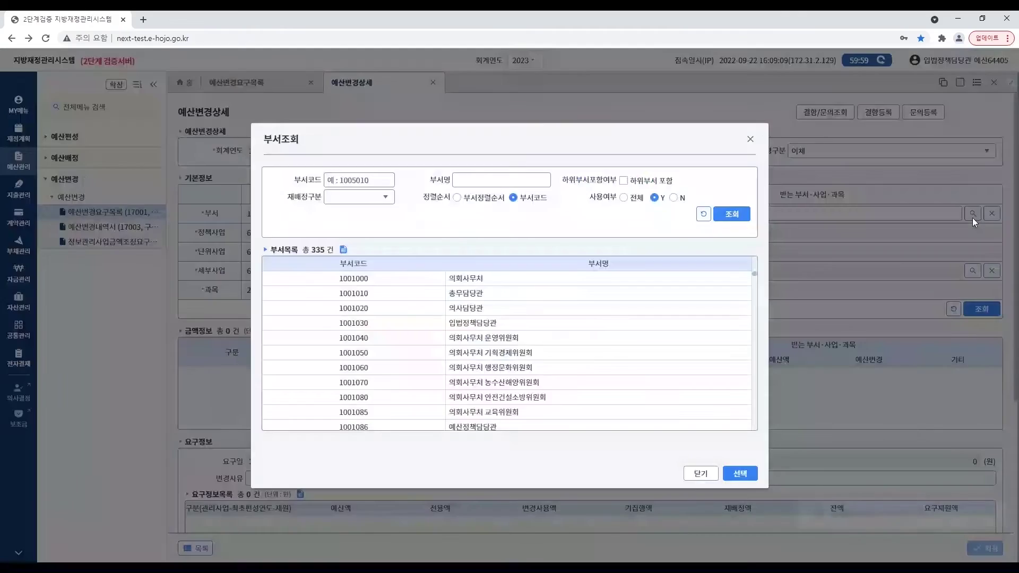
text(식품)
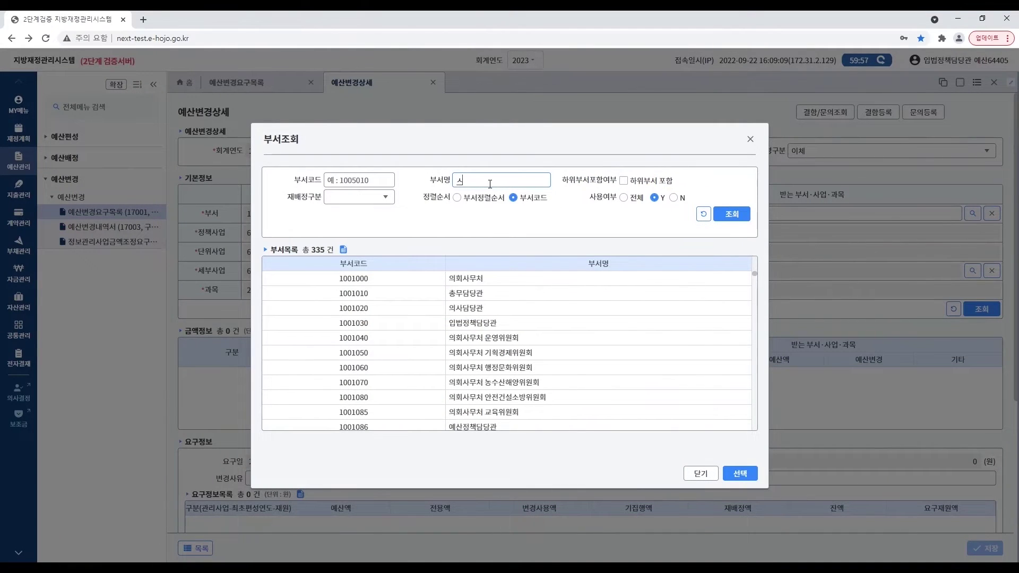
key(Return)
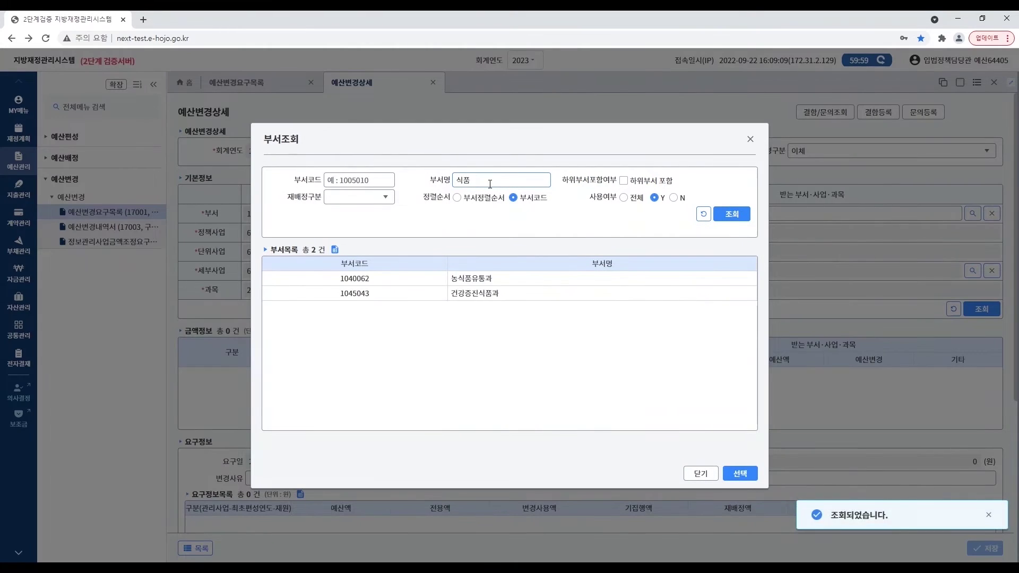
double_click(484, 280)
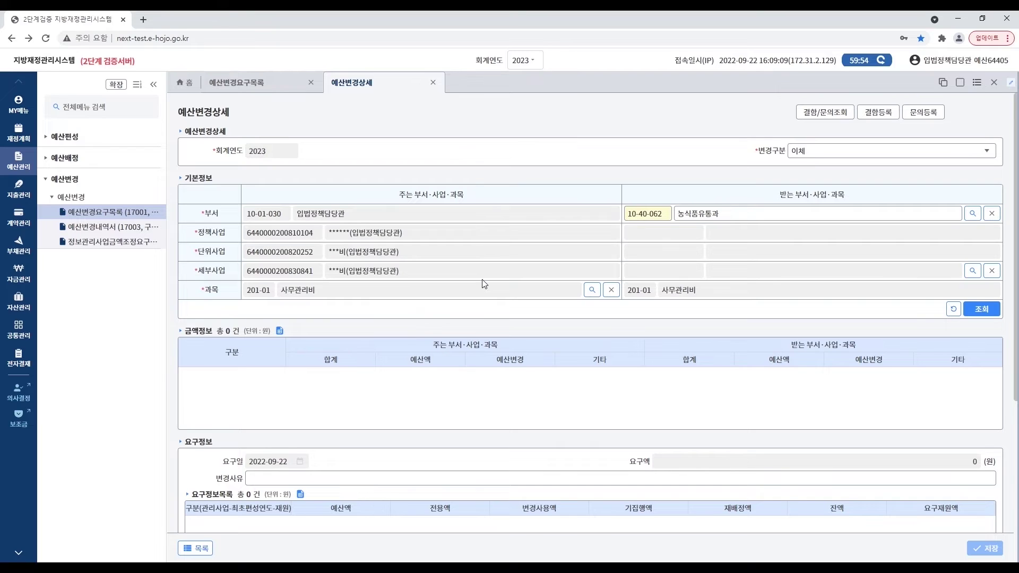
Set the receiving detailed project to ***비(농식품유통과) and query the amount information for both sides.
click(979, 273)
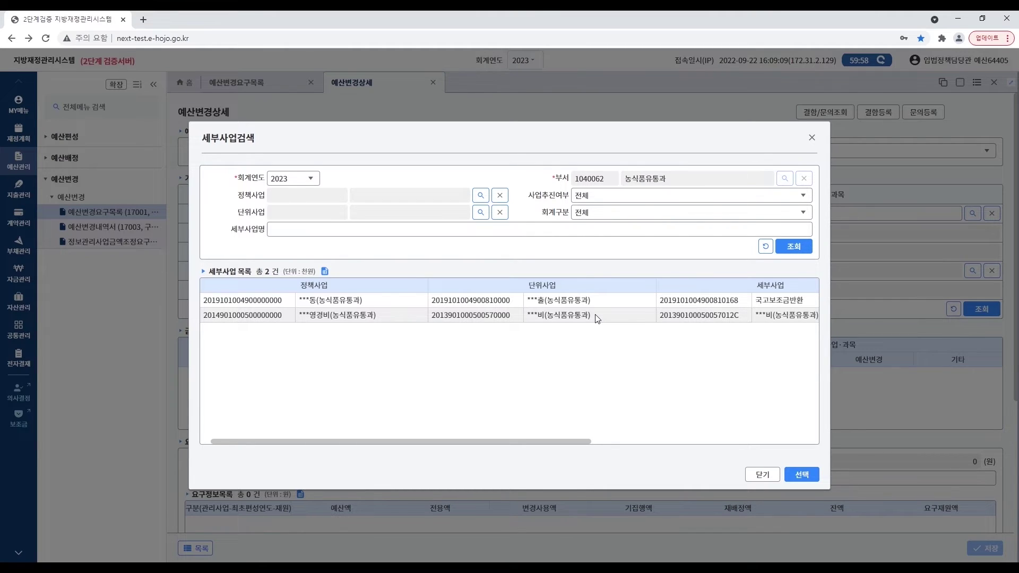
double_click(596, 317)
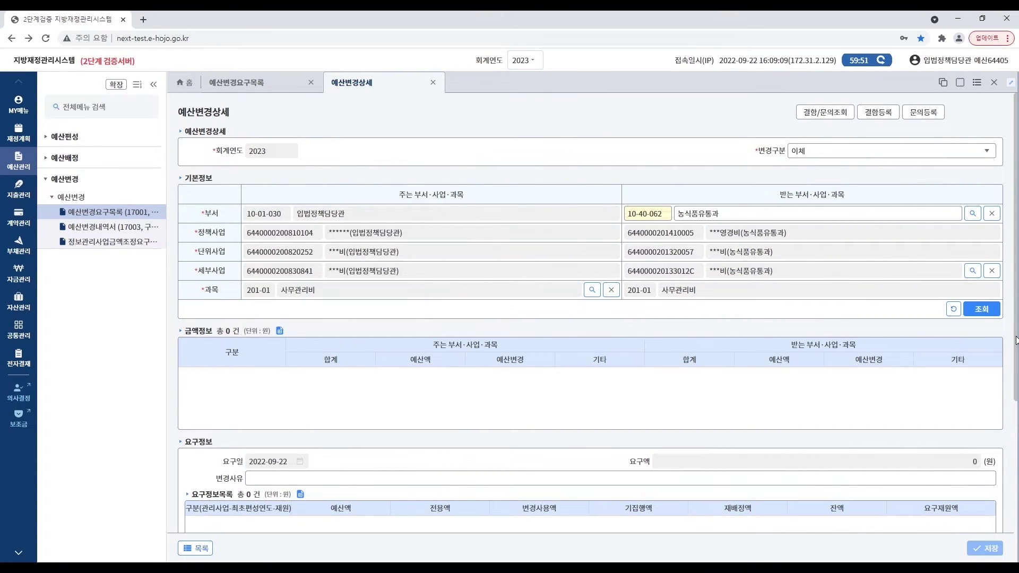
click(988, 309)
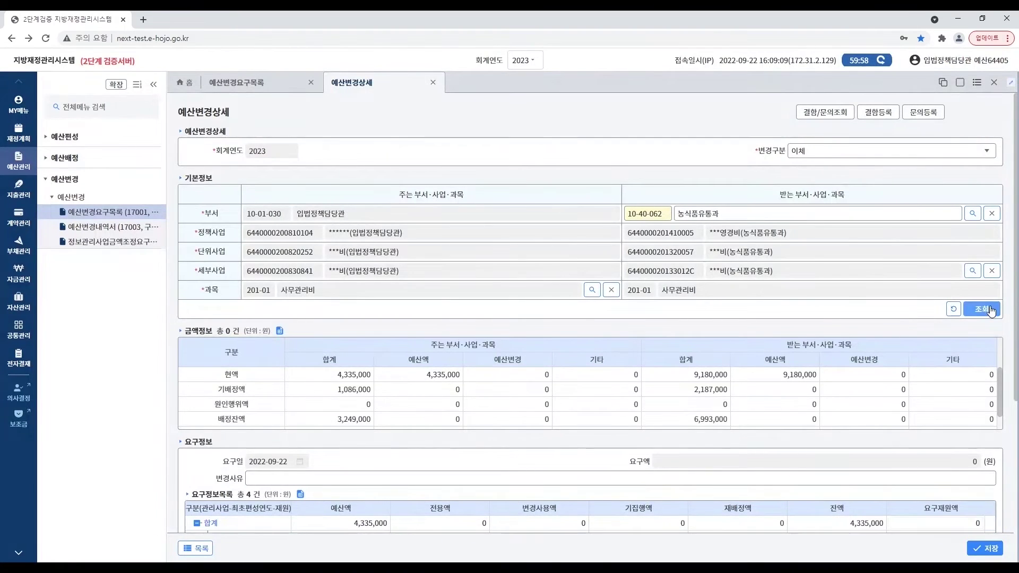
Enter 행정운영경비 이체 as the change reason and register a 자체재원 request amount of 10,000 for (기본)***비(농식품유통과).
drag(1016, 314, 1017, 441)
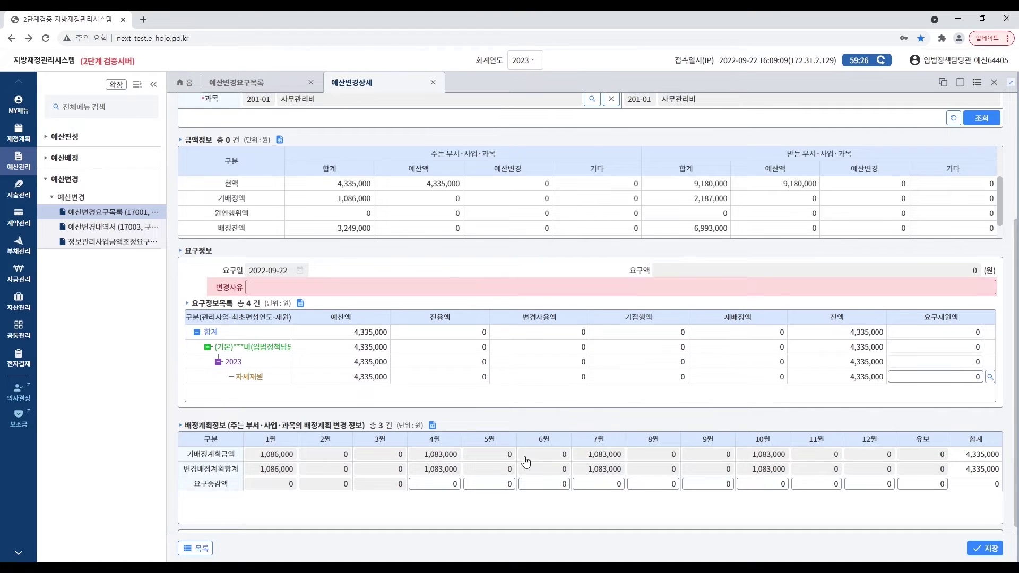
text(행정운영경비 이체)
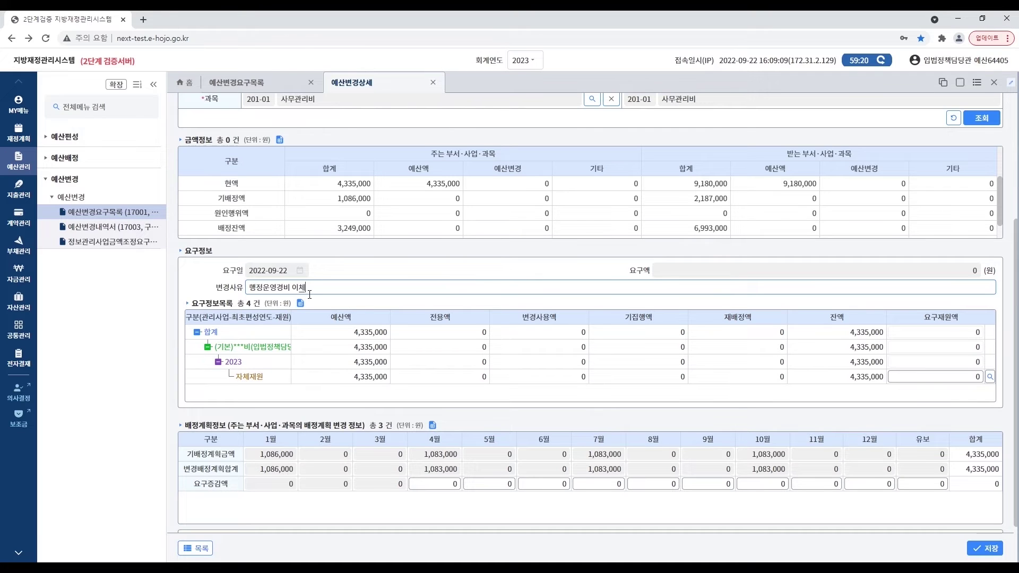
click(990, 377)
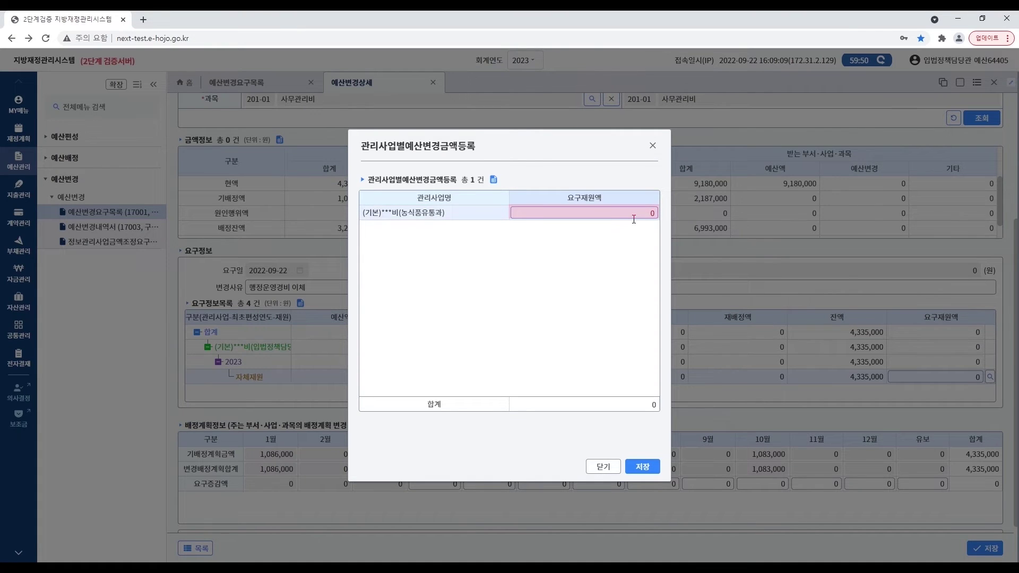
text(0,000)
click(589, 253)
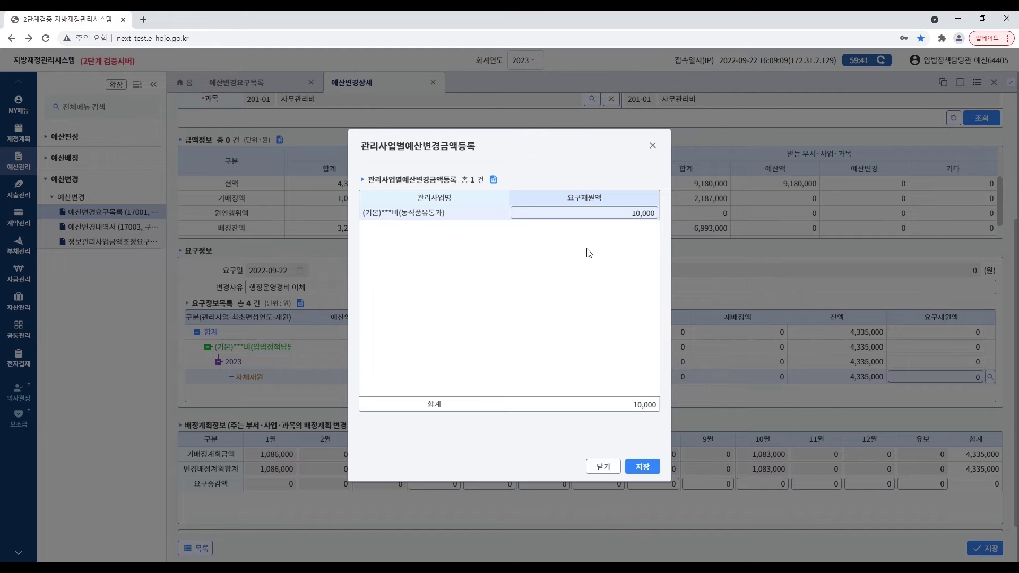
click(642, 466)
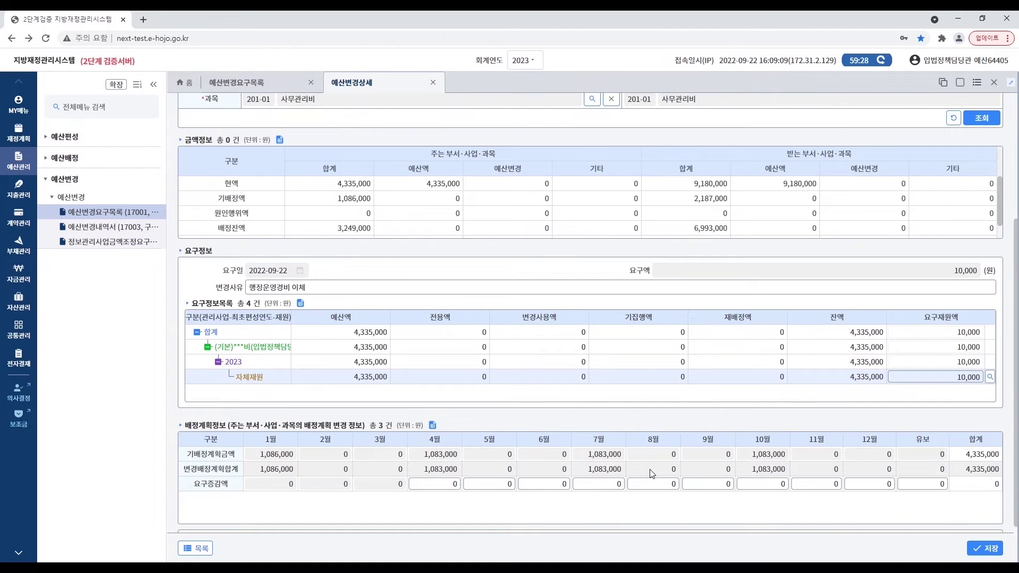
Set the July 요구증감액 in the allocation plan to -10,000 and save the 이체 request.
click(608, 487)
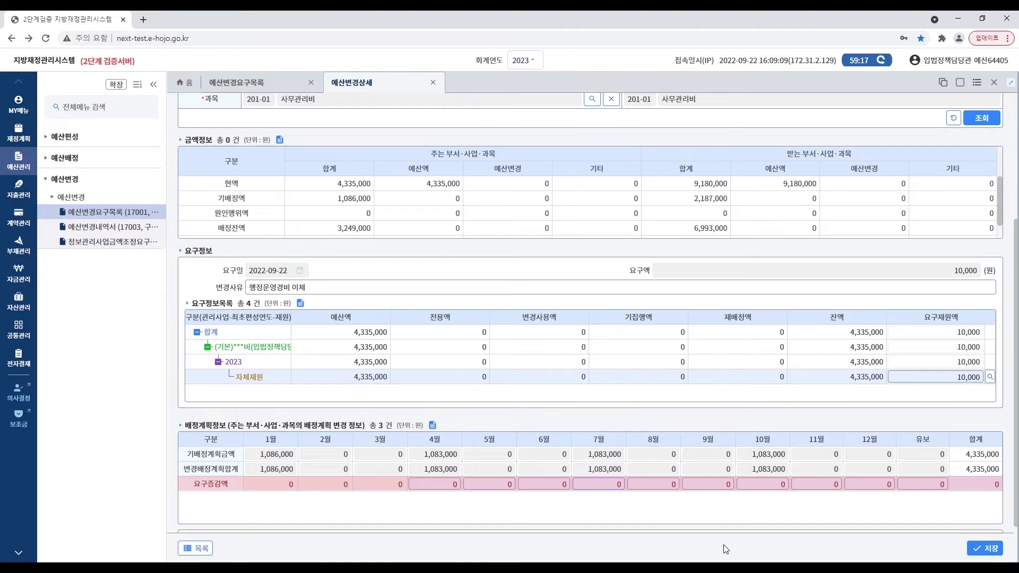
text(-10,000)
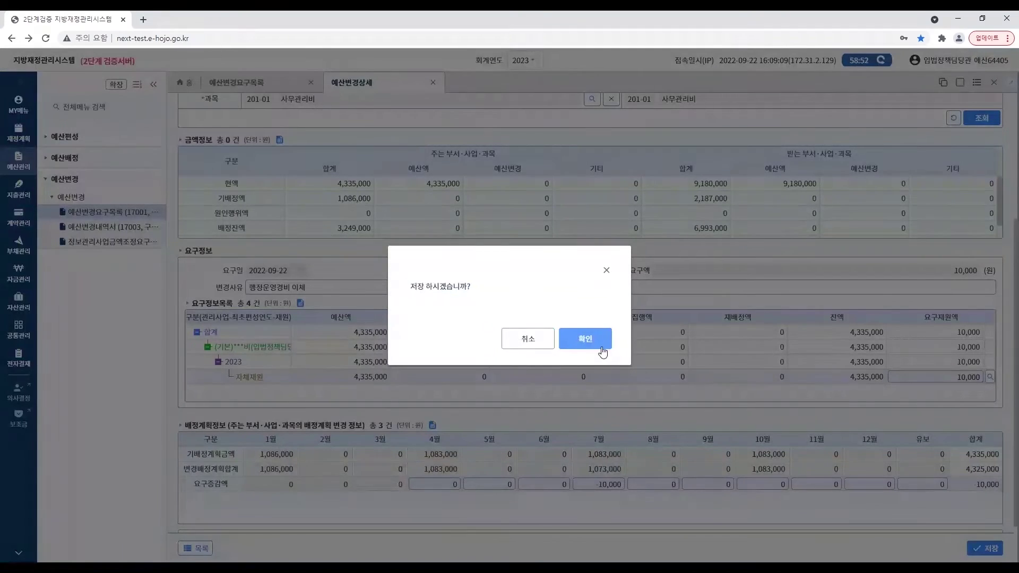
click(596, 340)
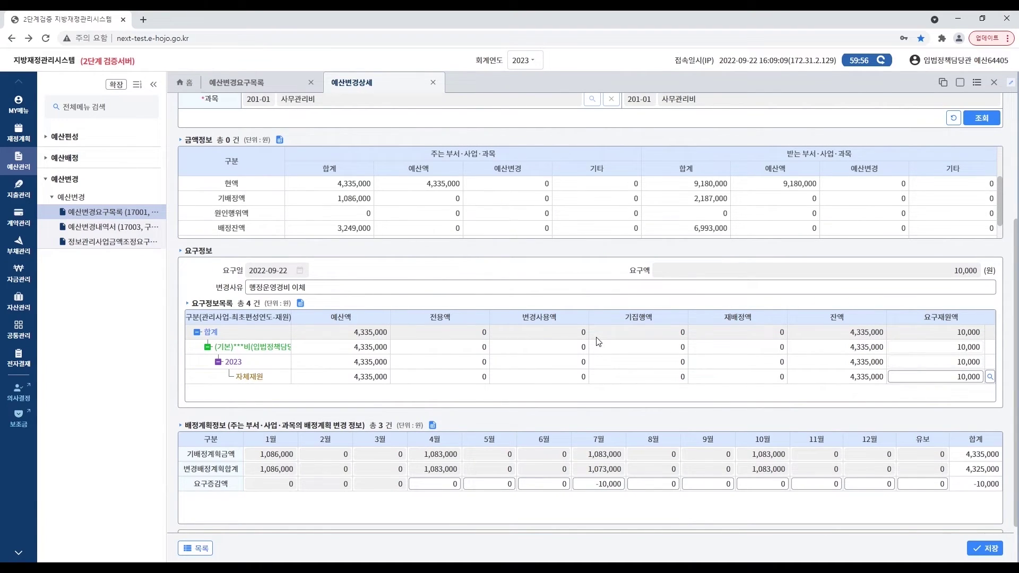
Return to the budget change request list and query it for change type 이체.
click(198, 548)
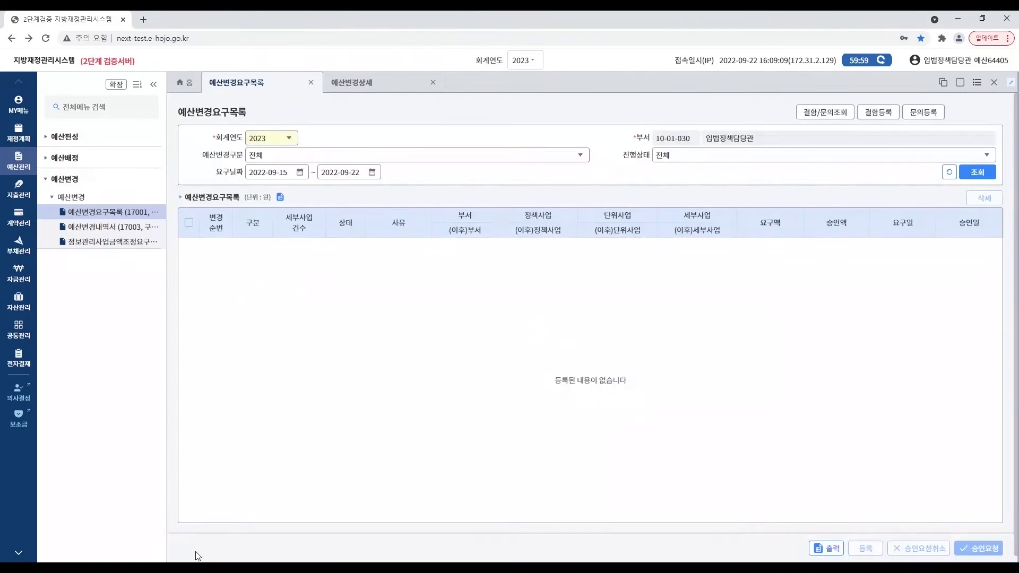
click(581, 155)
click(331, 219)
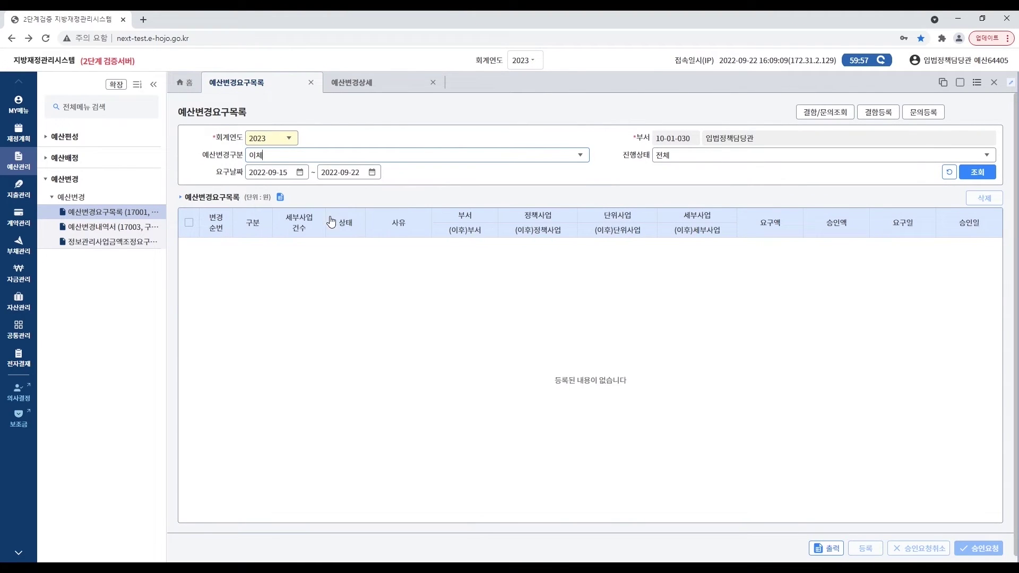
click(978, 173)
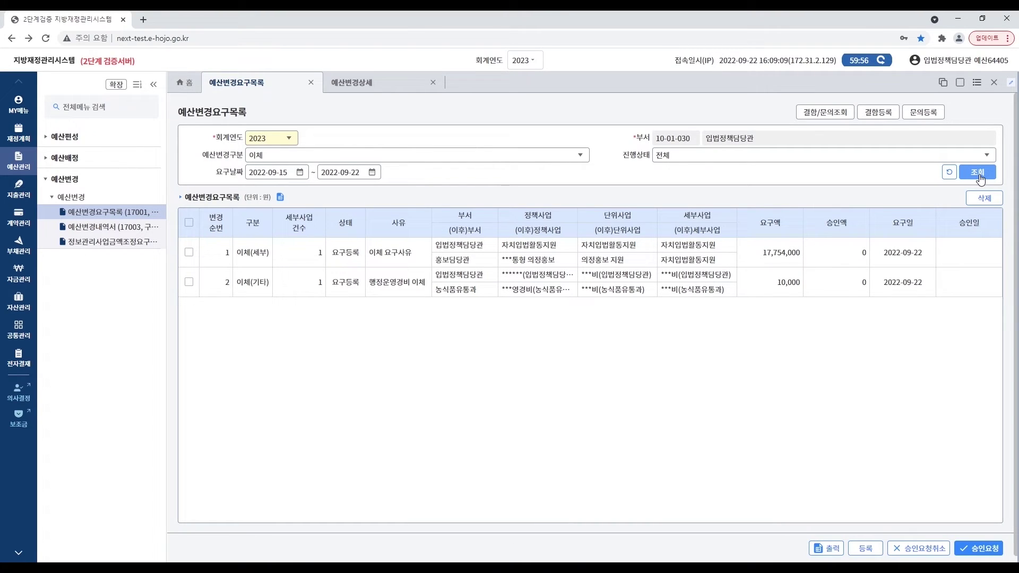
Select the 이체(기타) request with reason 행정운영경비 이체 and submit it for approval.
click(190, 283)
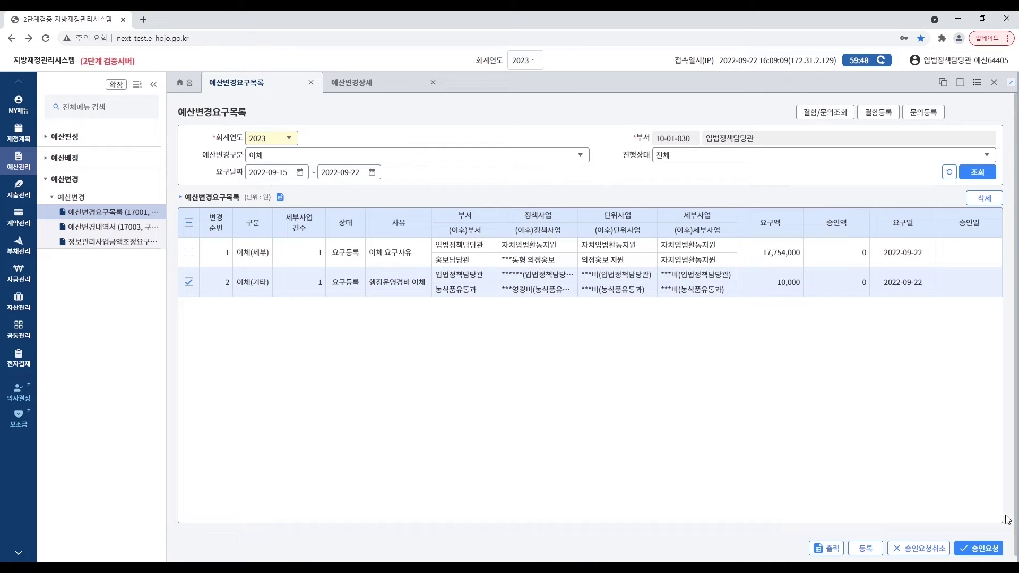
click(994, 552)
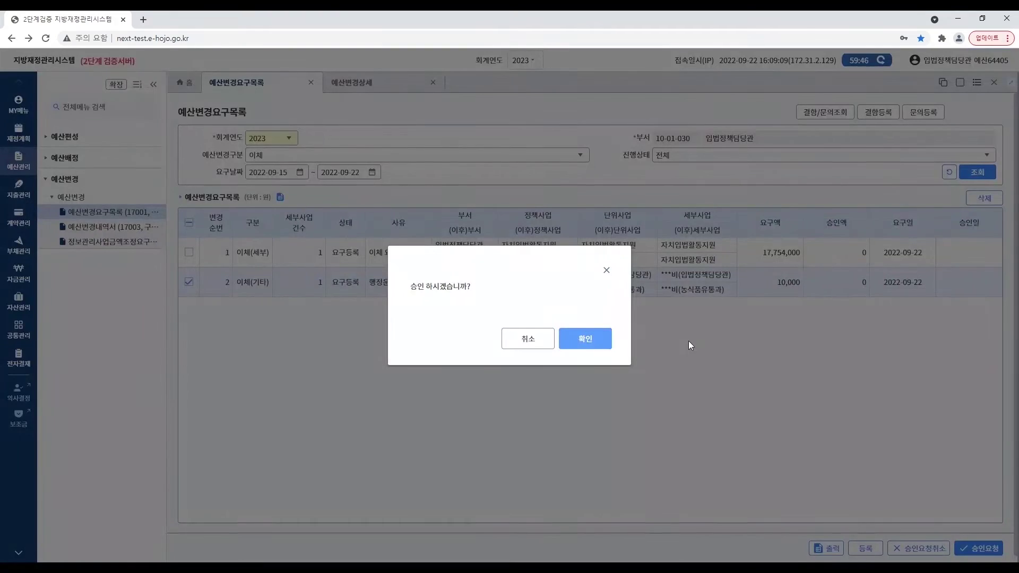
click(593, 343)
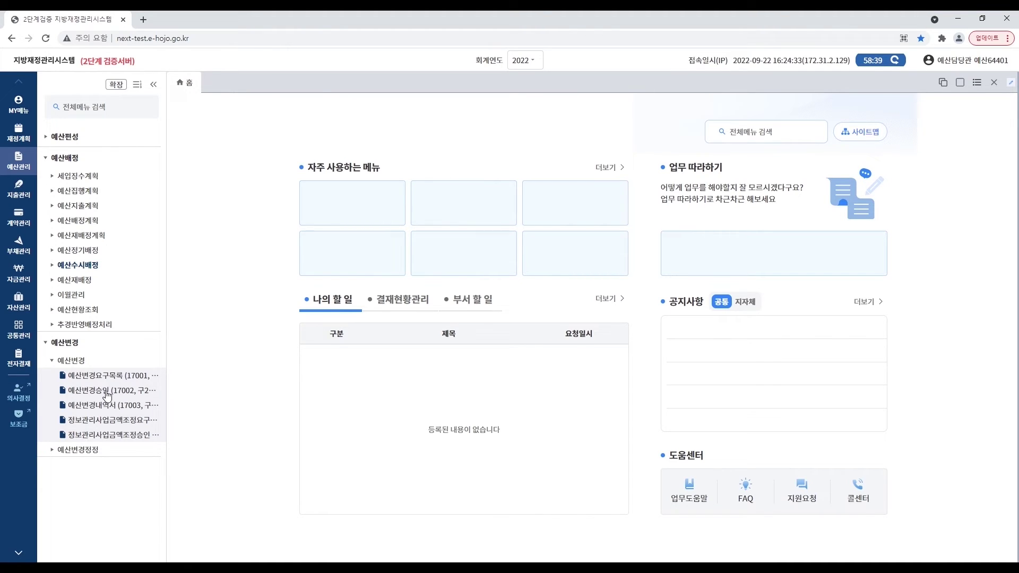
In the 예산담당관 account, set the fiscal year to 2023 and open 예산변경승인.
click(536, 63)
click(527, 80)
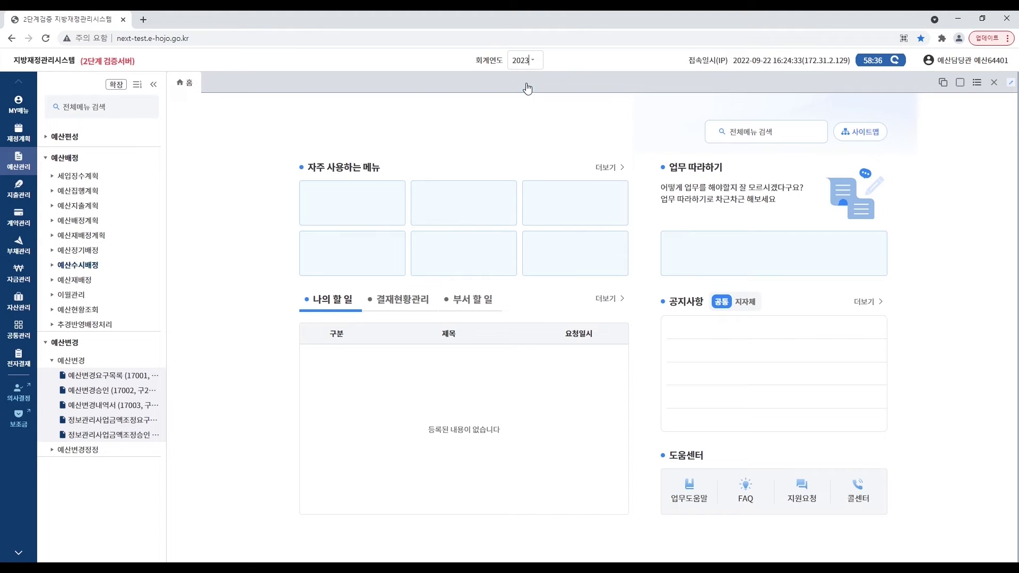
click(122, 393)
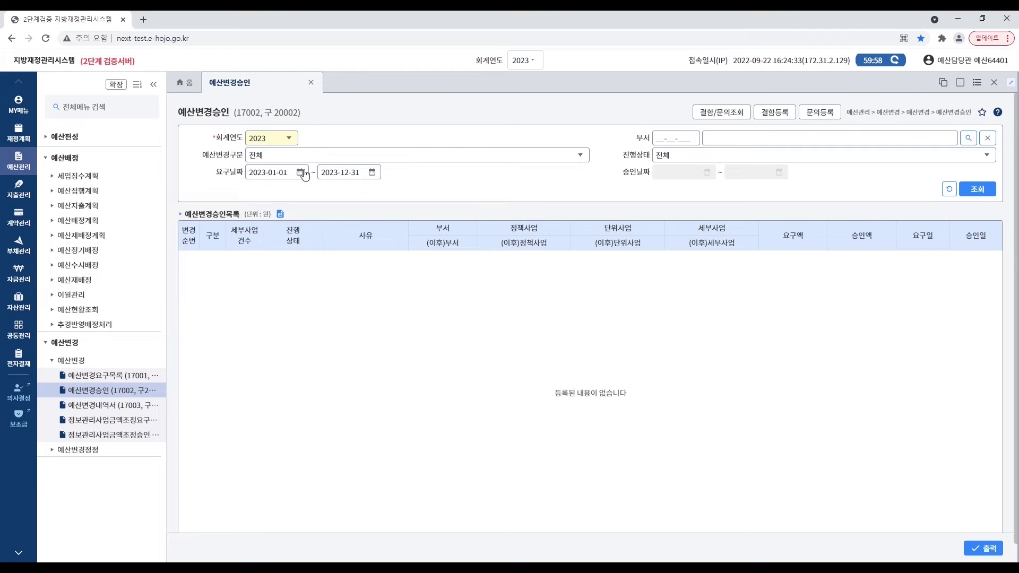
Query the approval list with request dates starting 2022-01-01 and open the 이용 request's details.
click(300, 172)
click(256, 189)
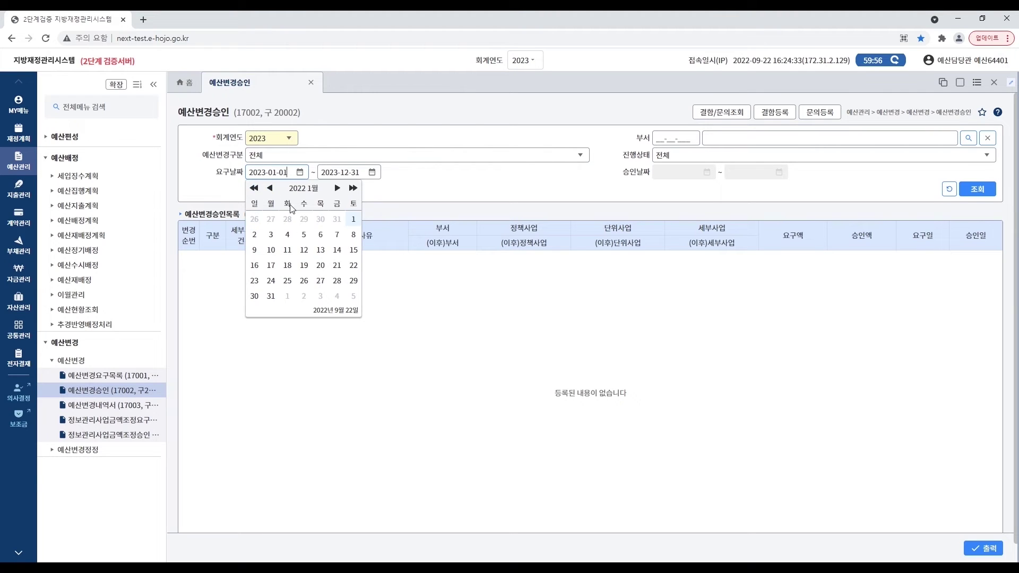
click(353, 219)
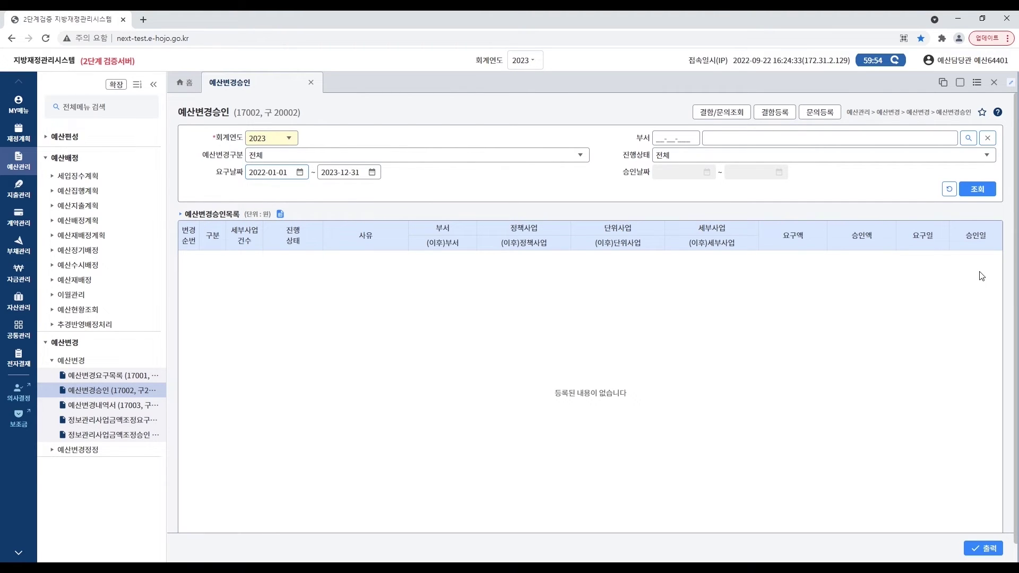
click(977, 189)
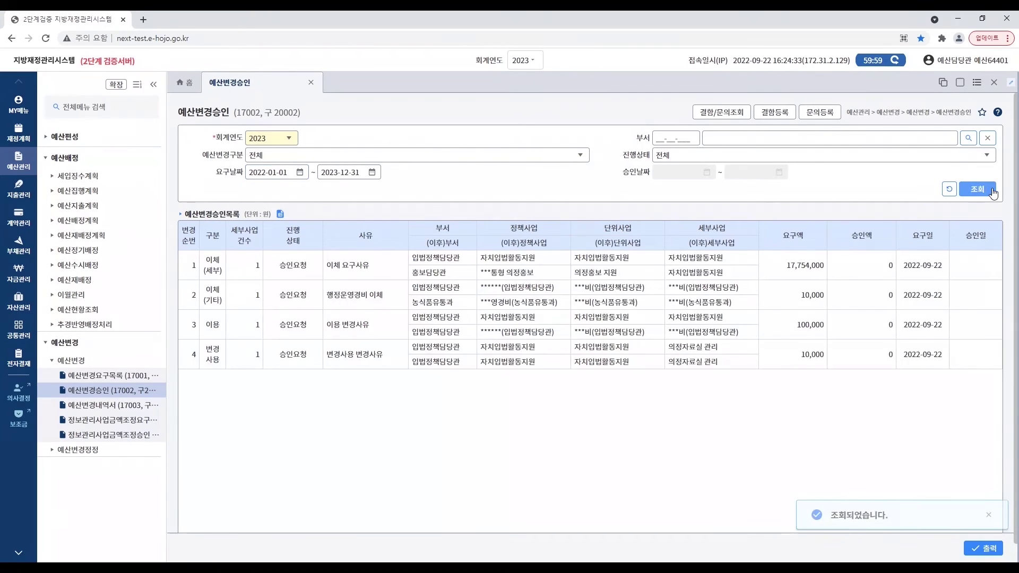
double_click(336, 338)
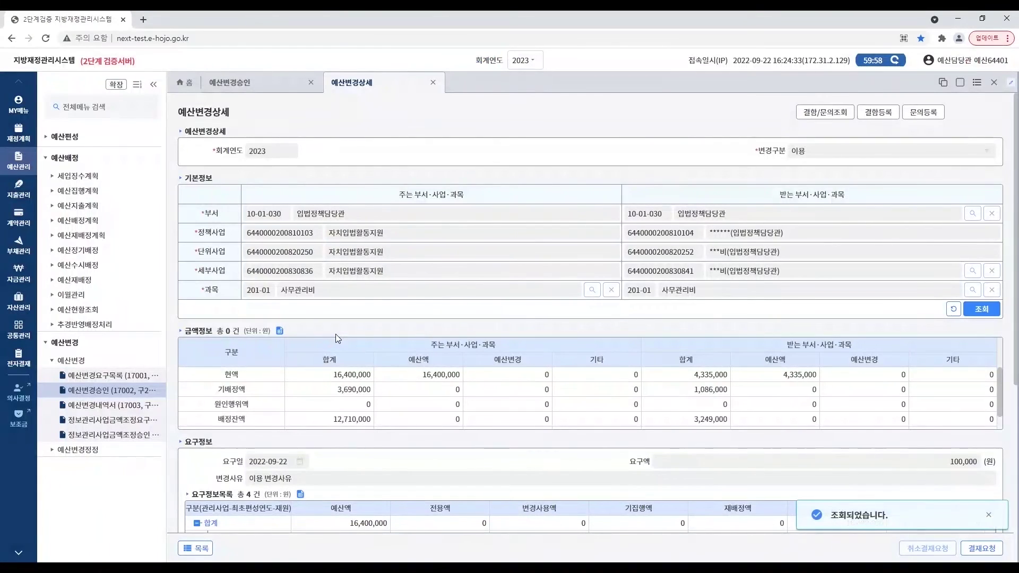
Submit the 이용 request for payment-line approval (결재요청), close its details and query the approval list again.
scroll(335, 333, down, 2)
drag(1017, 412, 1018, 525)
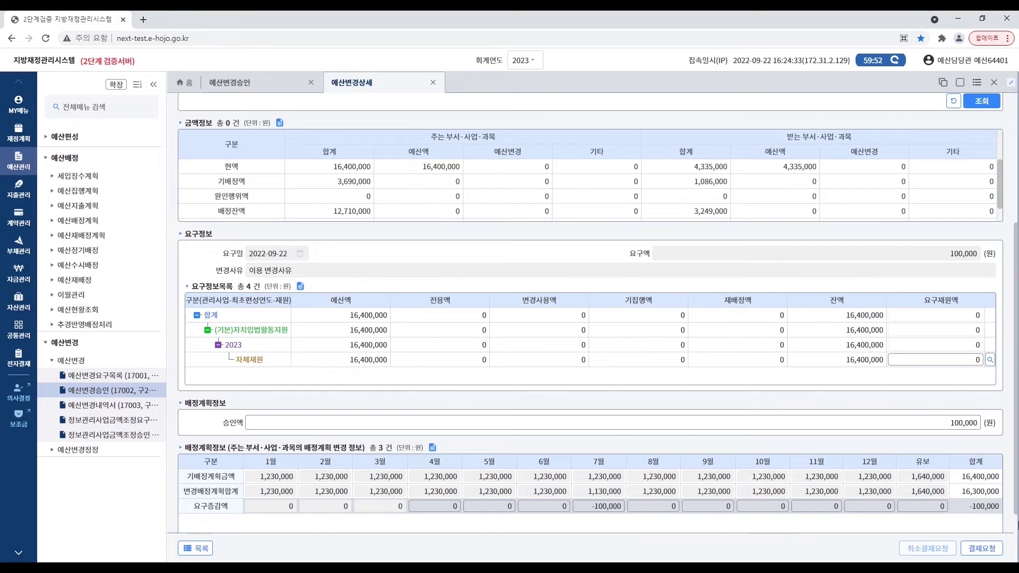
click(979, 548)
click(599, 340)
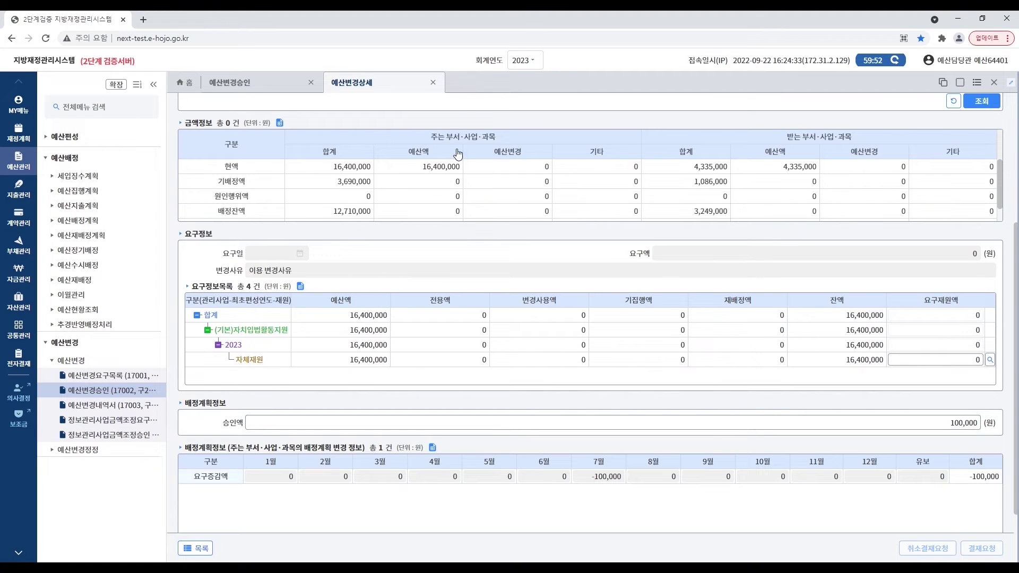
click(433, 83)
click(974, 190)
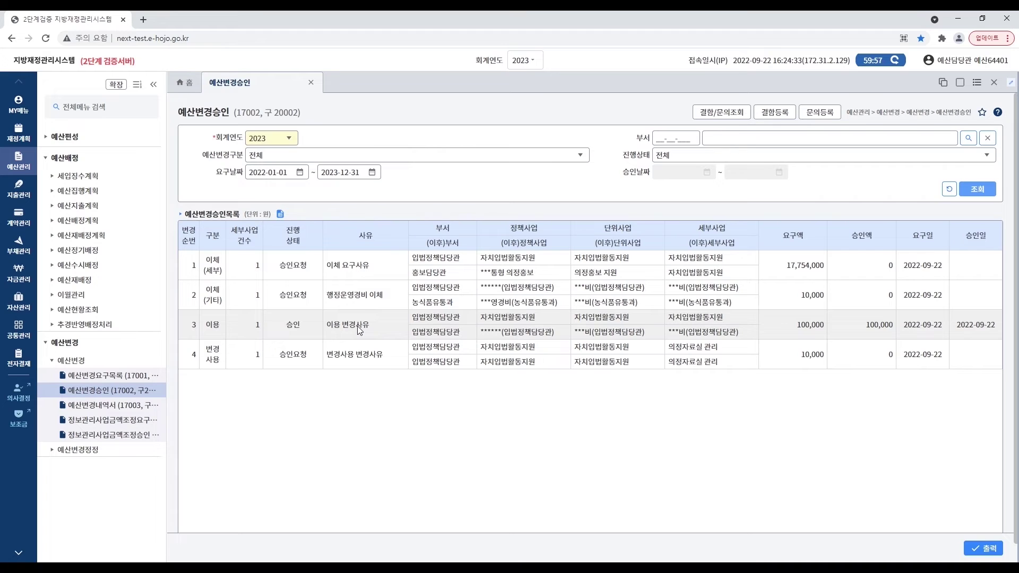
Preview the 취소결재요청 confirmation for the approved 이용 request without submitting it, and return to the approval list.
double_click(357, 325)
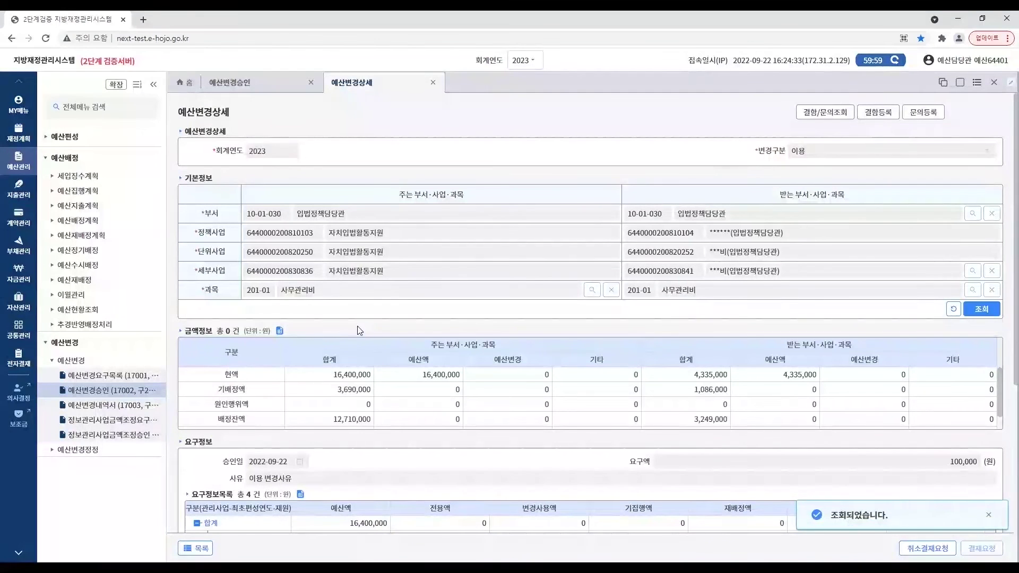
click(929, 552)
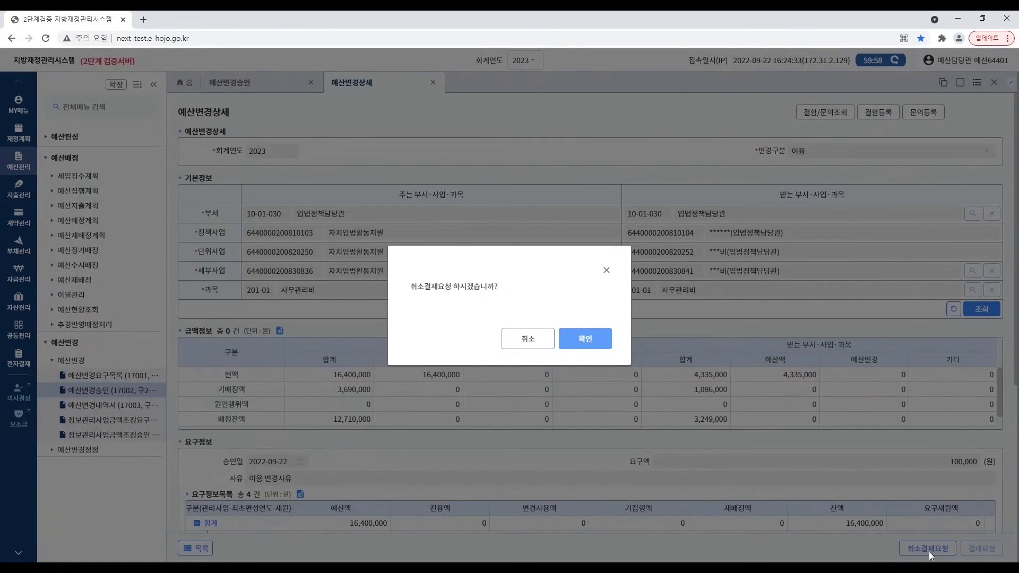
click(531, 343)
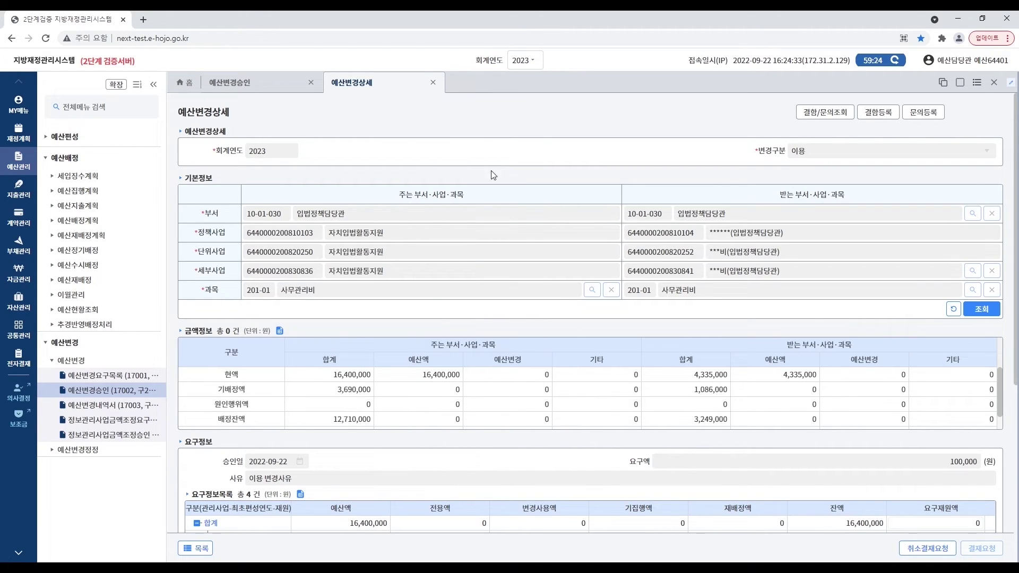
click(433, 83)
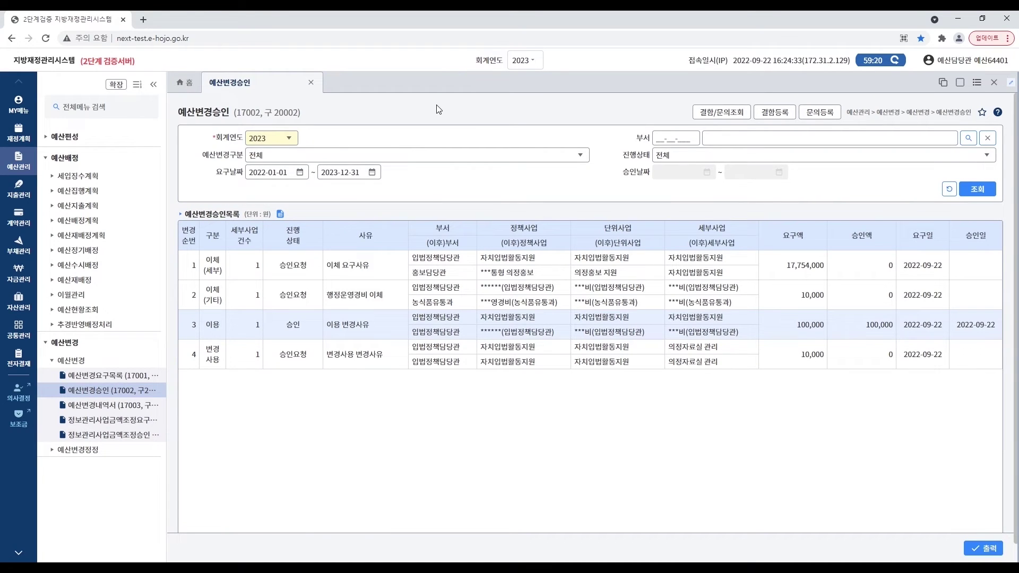
Open the 이체(세부) request with reason 이체 요구사유, submit its 결재요청, and query the approval list again.
double_click(371, 266)
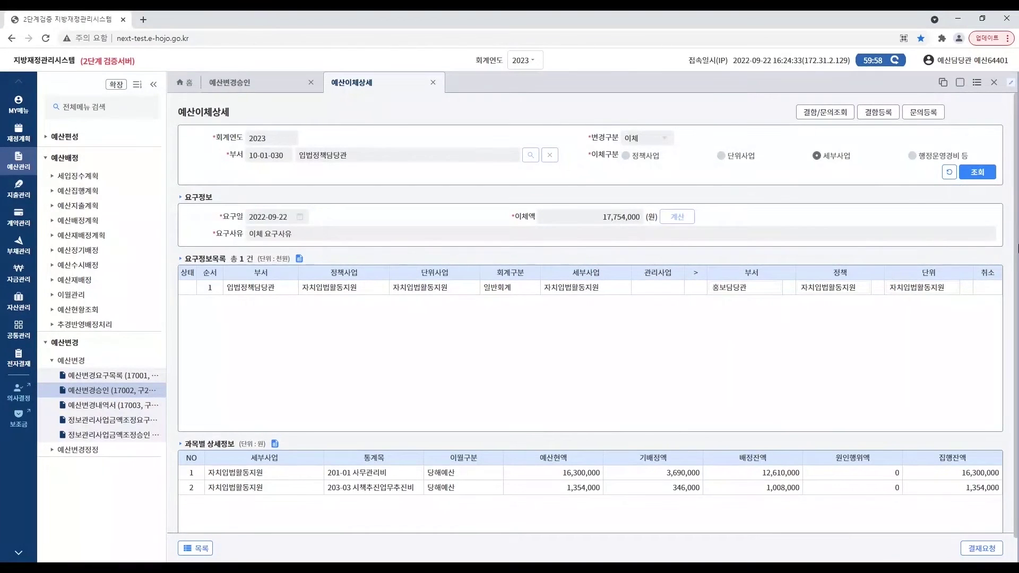
drag(1016, 269, 1017, 319)
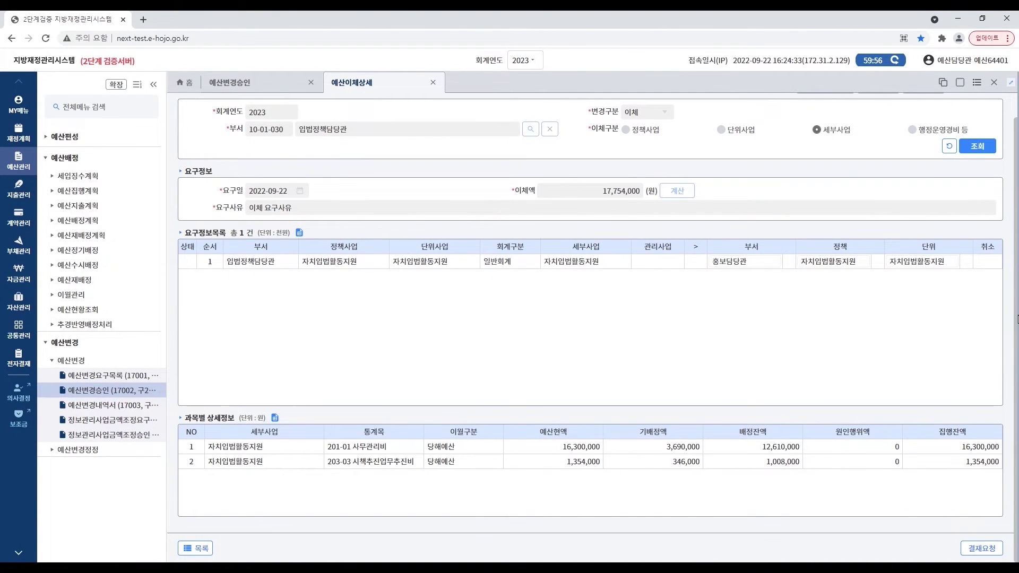
click(975, 555)
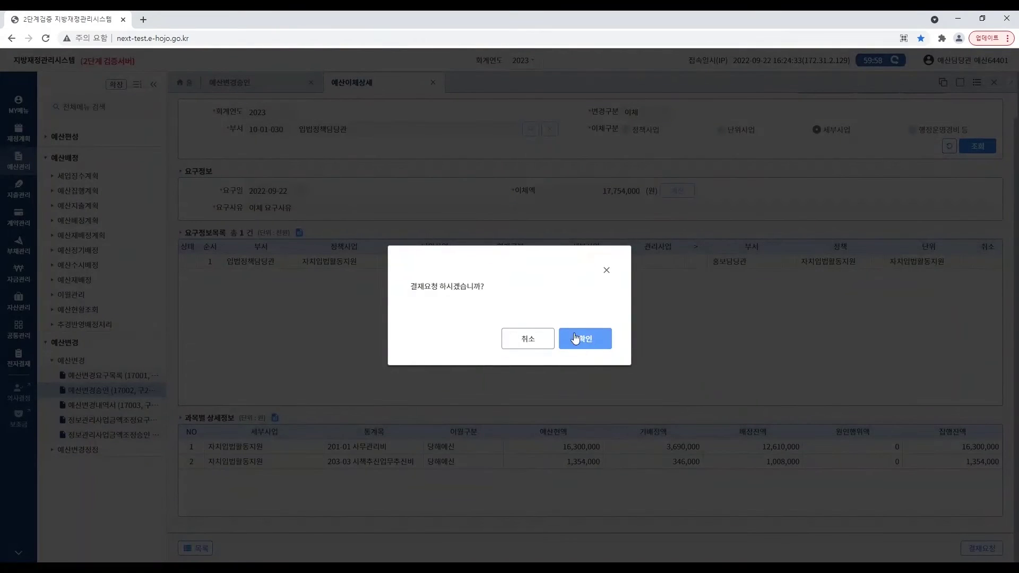
click(592, 342)
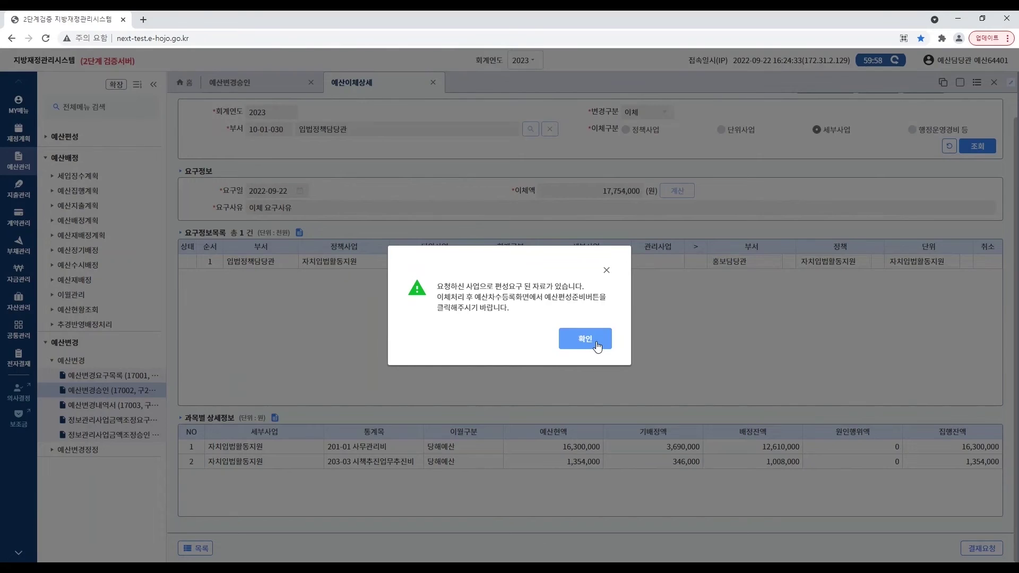
click(596, 345)
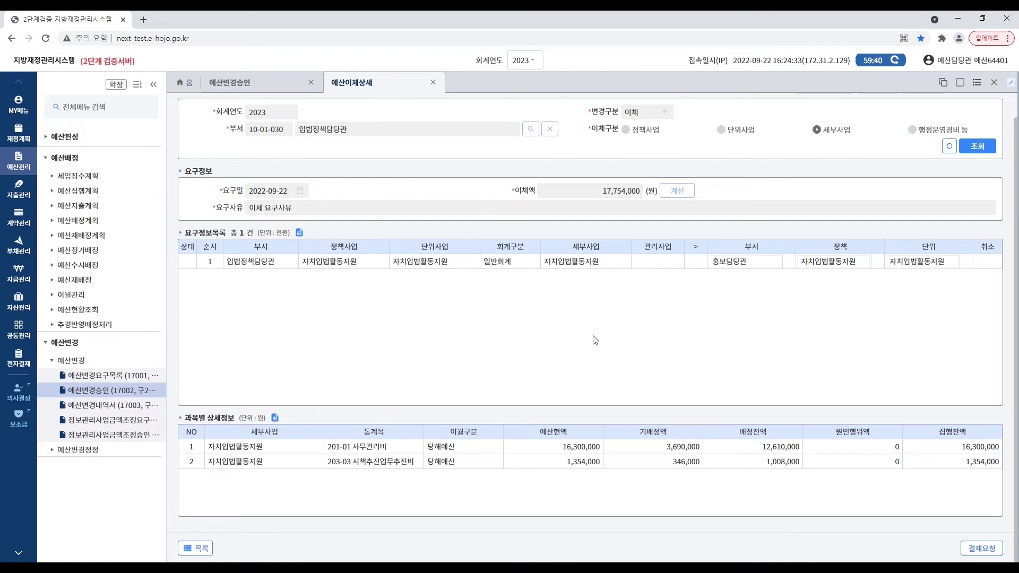
click(433, 82)
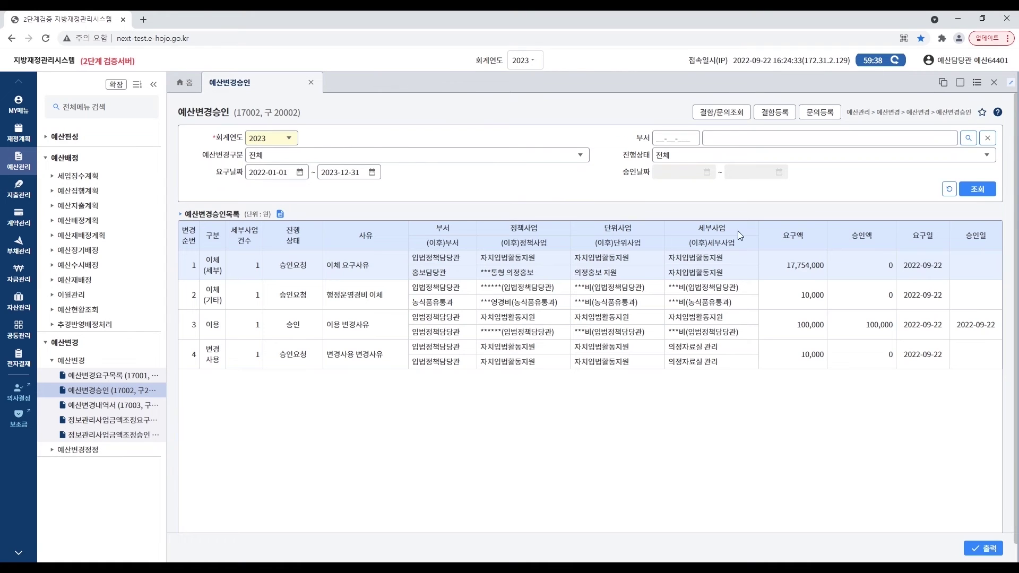
click(989, 192)
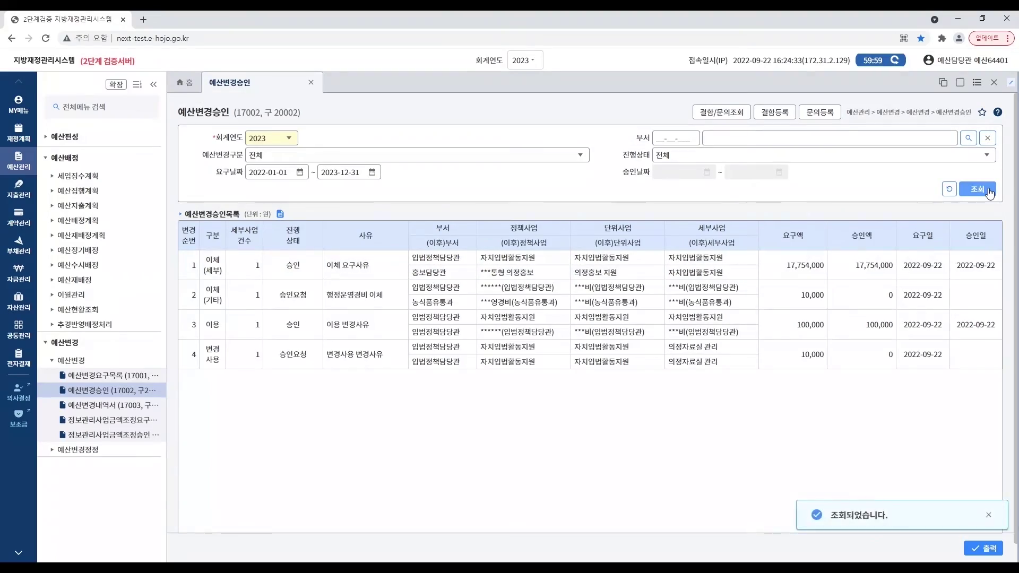
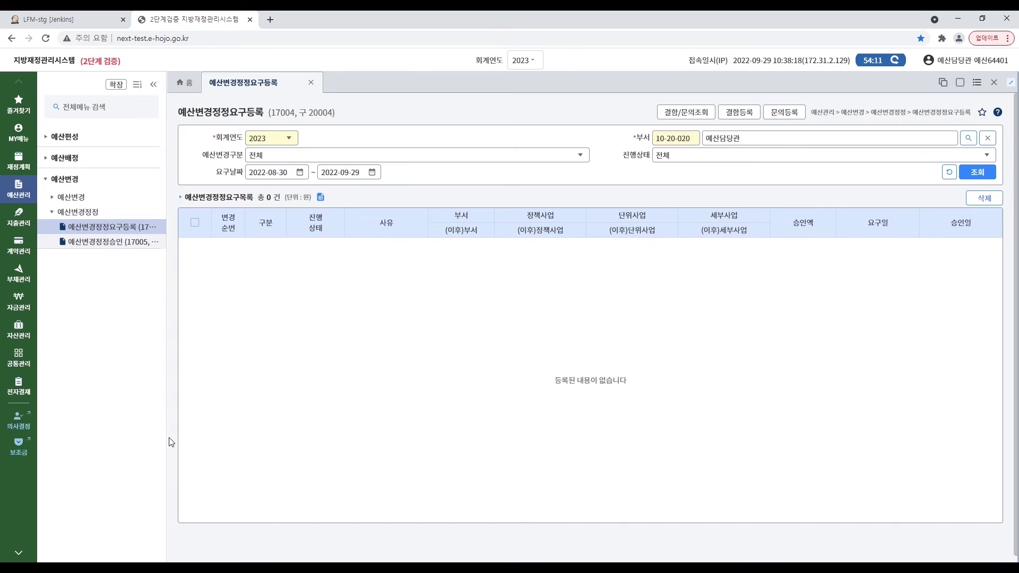
Query the 예산변경정정요구등록 list for all change types and open the 예비비 request's details.
click(582, 159)
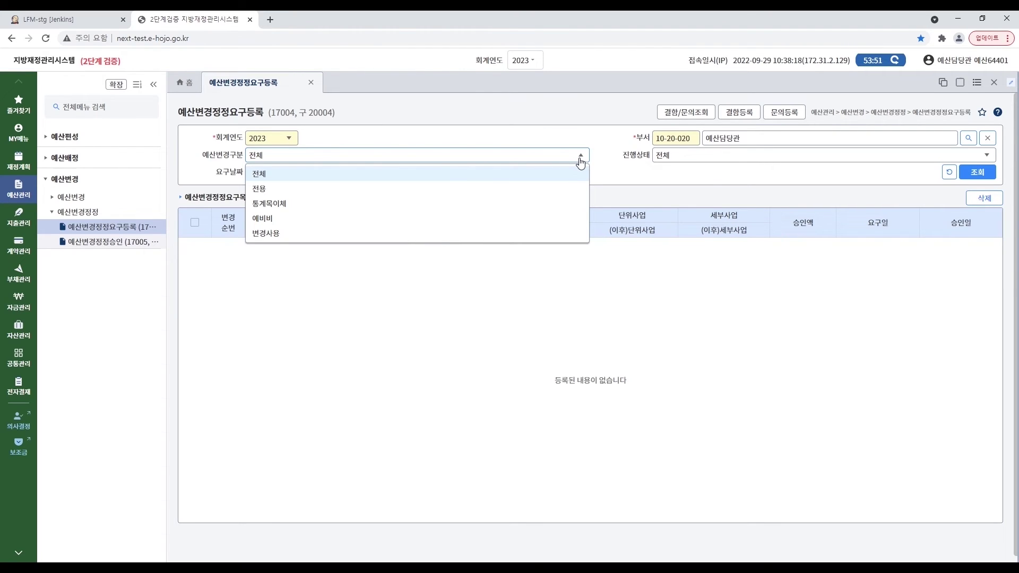
click(580, 159)
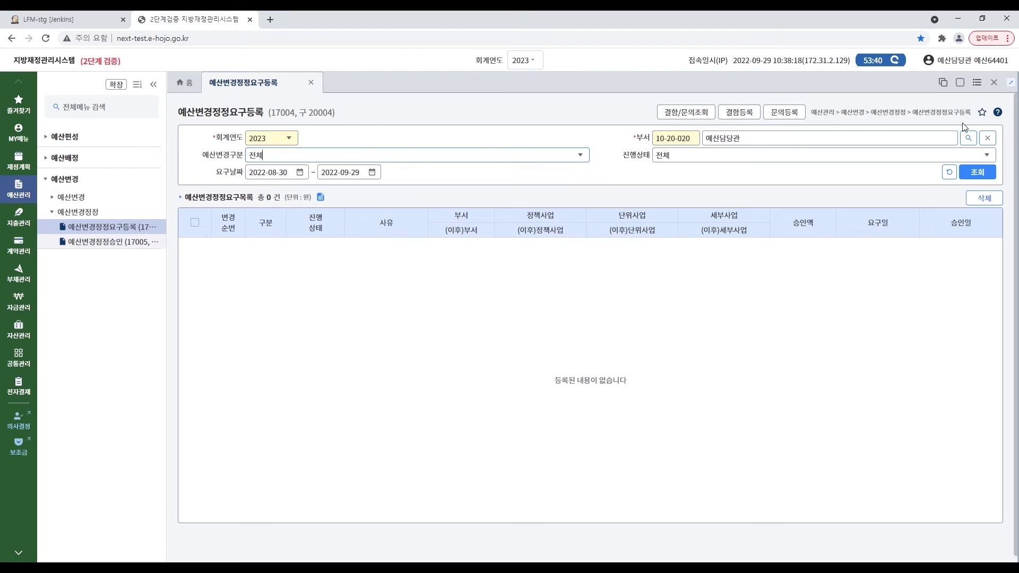
click(992, 174)
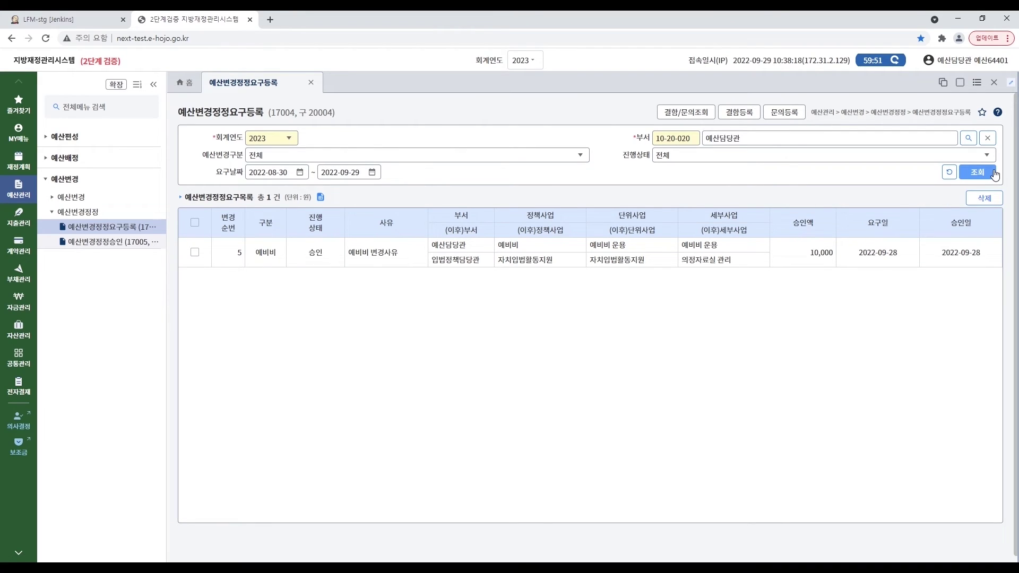
double_click(345, 253)
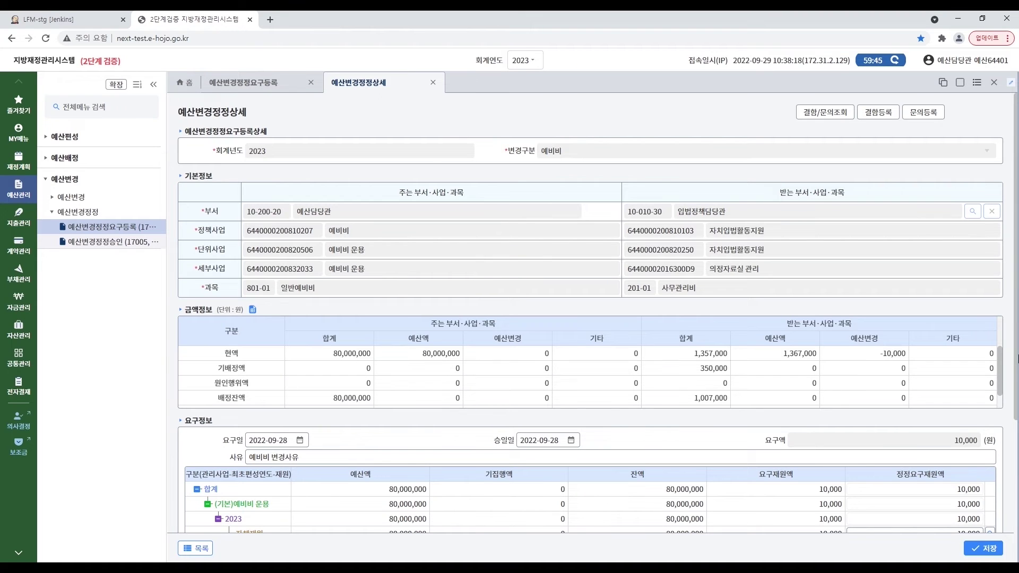
Set the 요구재원액 of (기본)의정자료실 관리 to 20,000 for the 예비비 request's 자체재원 and save the amount.
drag(1015, 371, 1008, 454)
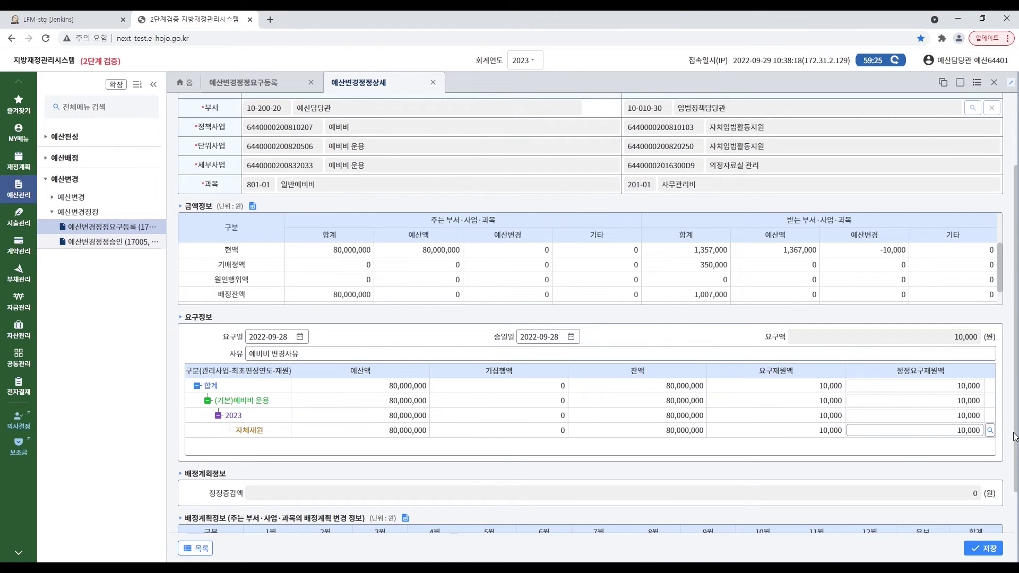
scroll(1004, 509, down, 2)
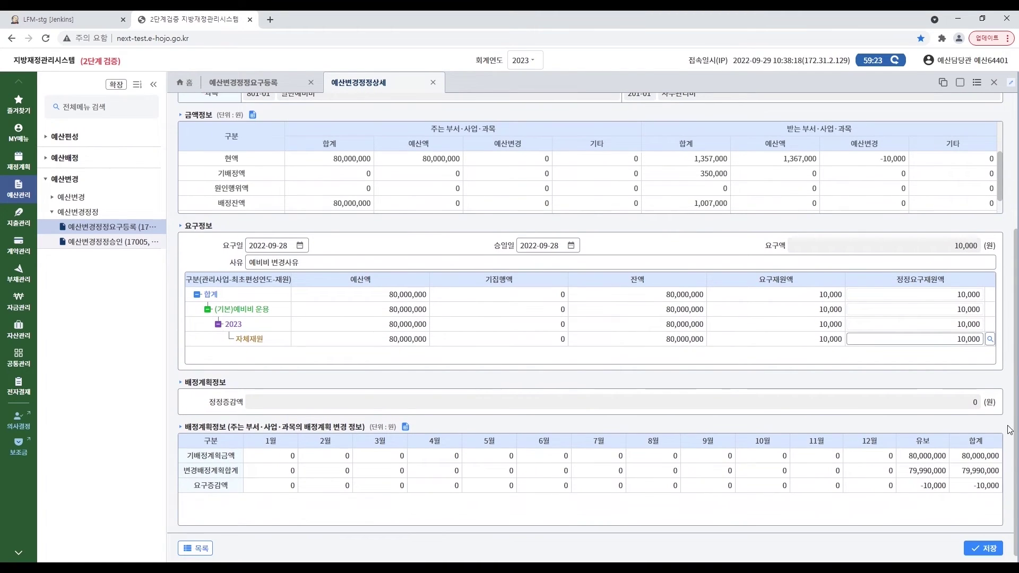
click(989, 339)
click(639, 213)
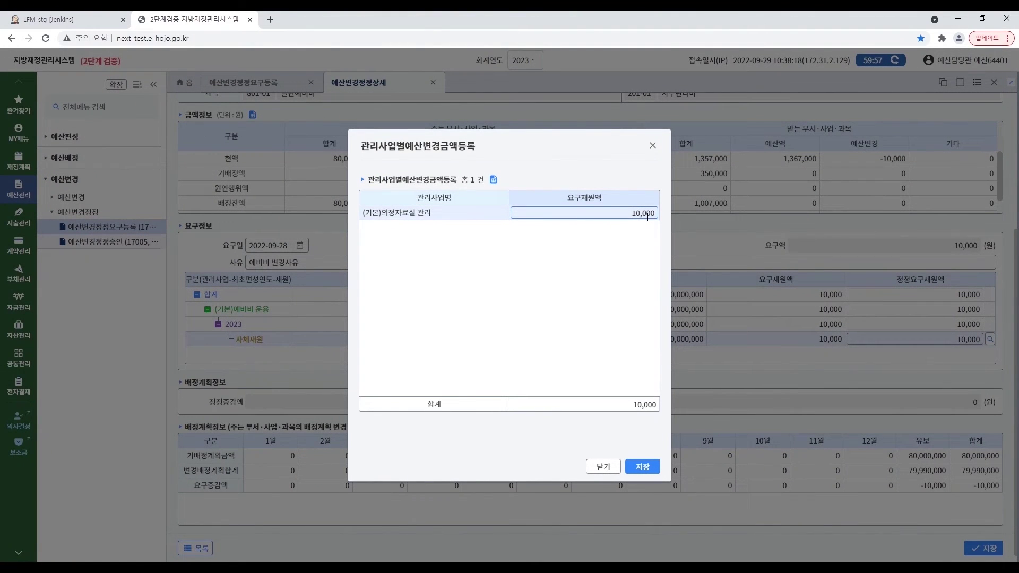
key(BackSpace)
text(2000)
click(643, 466)
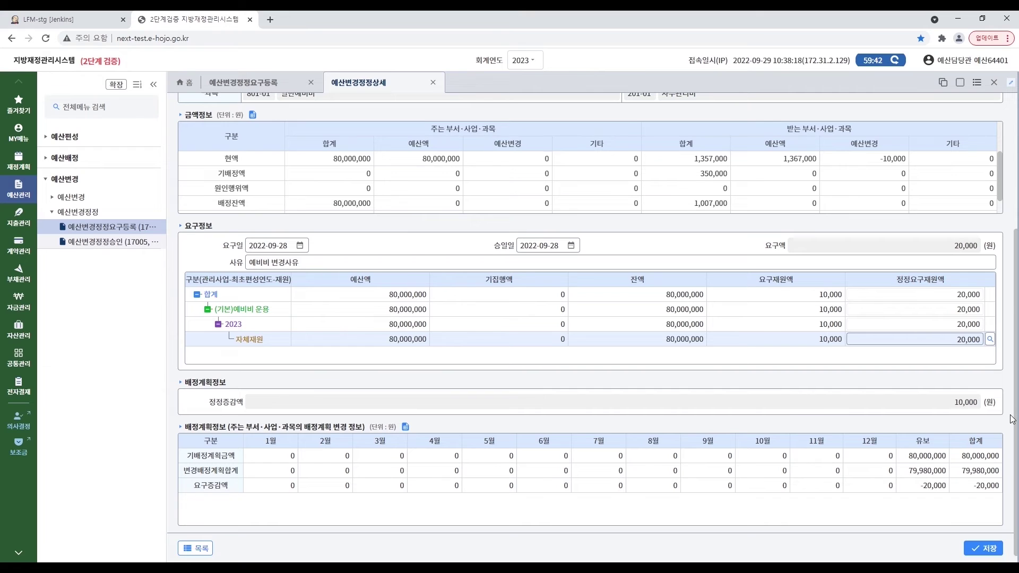
Save the 예비비 correction request, return to the correction request list and query it.
click(983, 552)
click(596, 342)
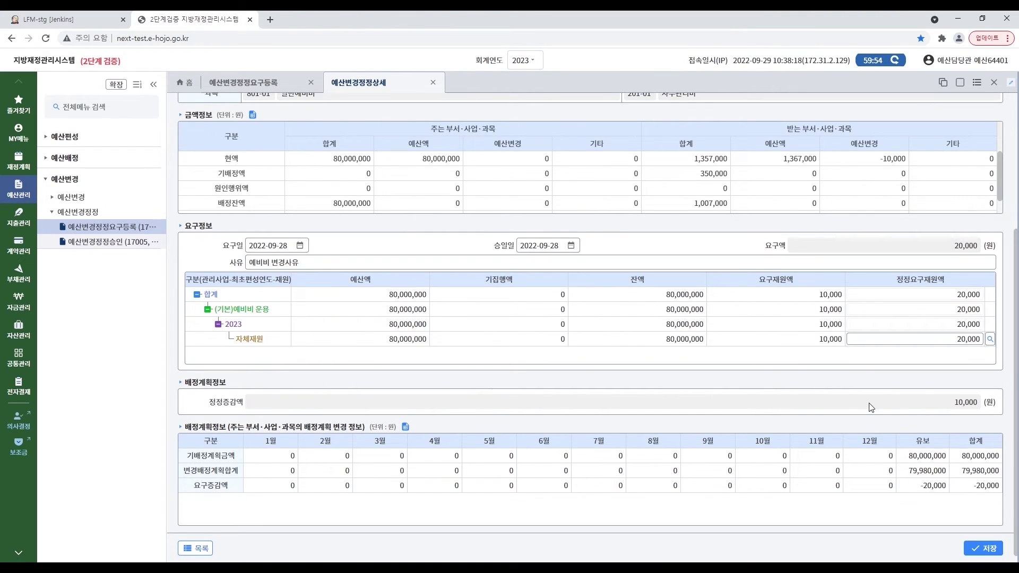
click(196, 548)
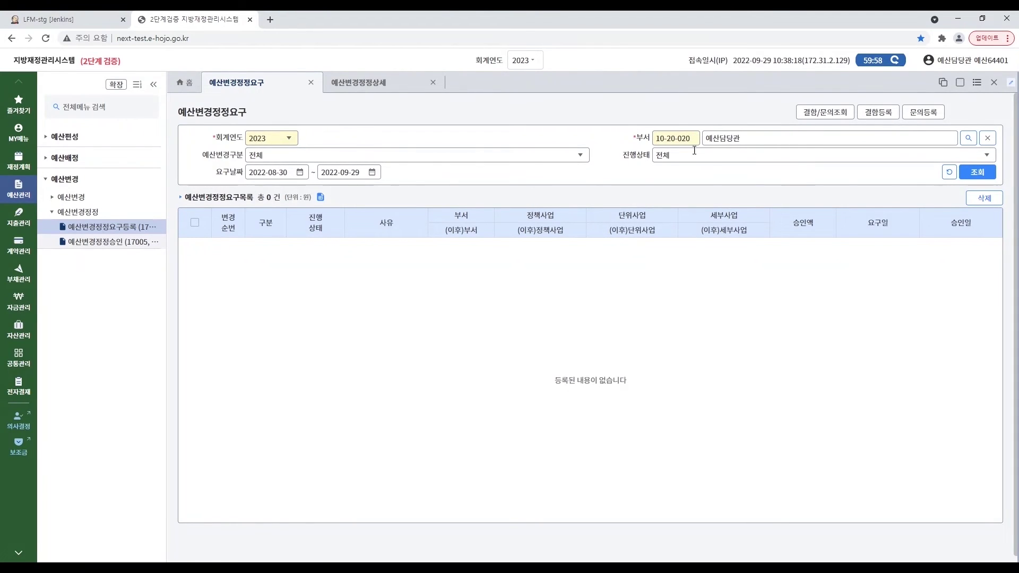
click(977, 172)
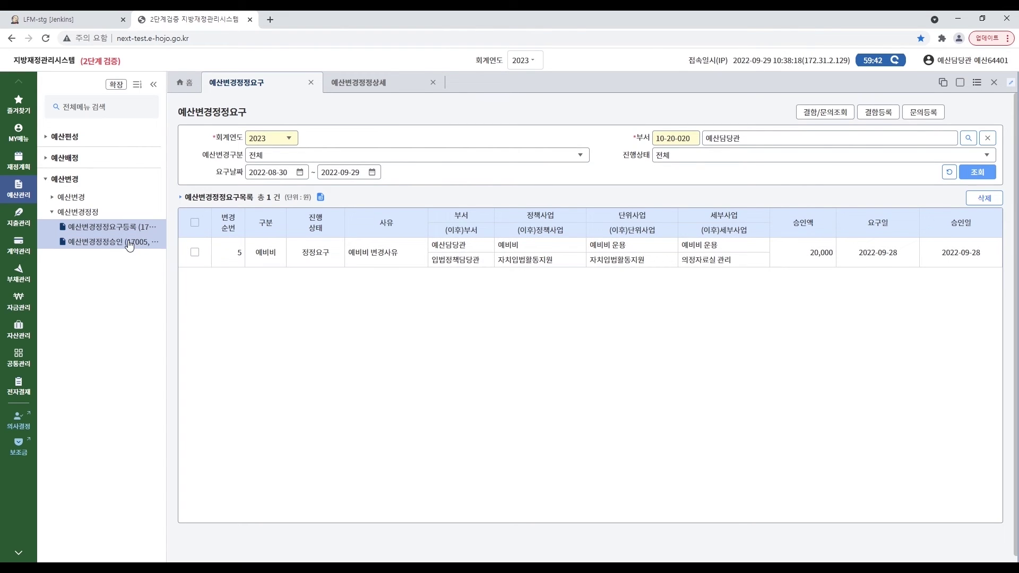
Open 예산변경정정승인, query the correction approval list and open the 예비비 request's details.
click(128, 242)
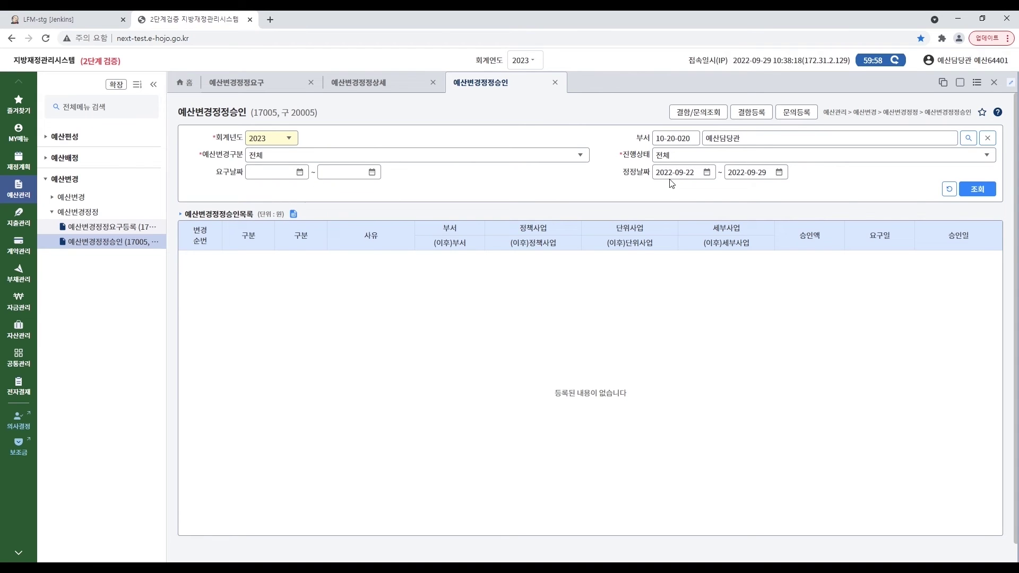
click(988, 190)
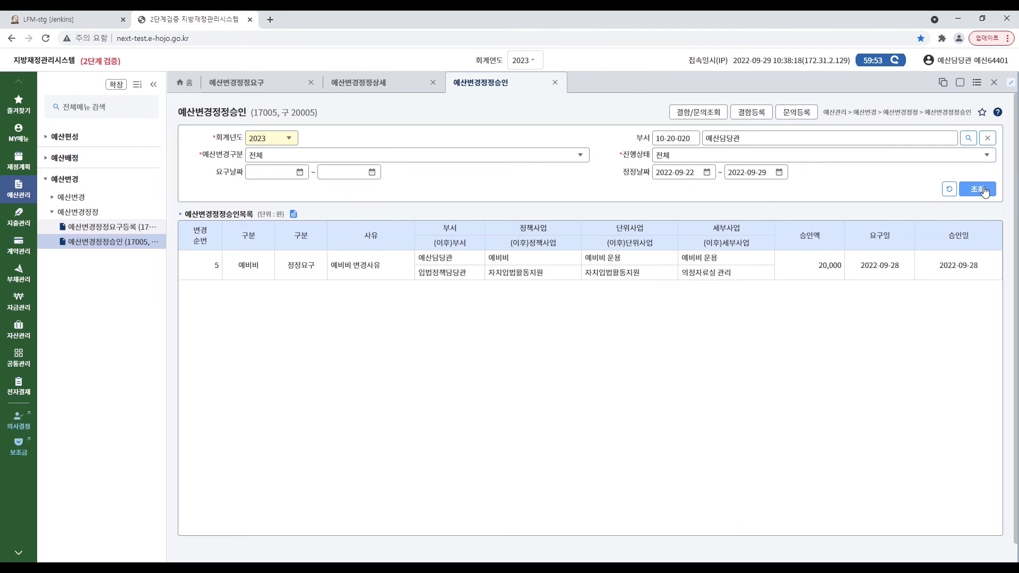
double_click(384, 276)
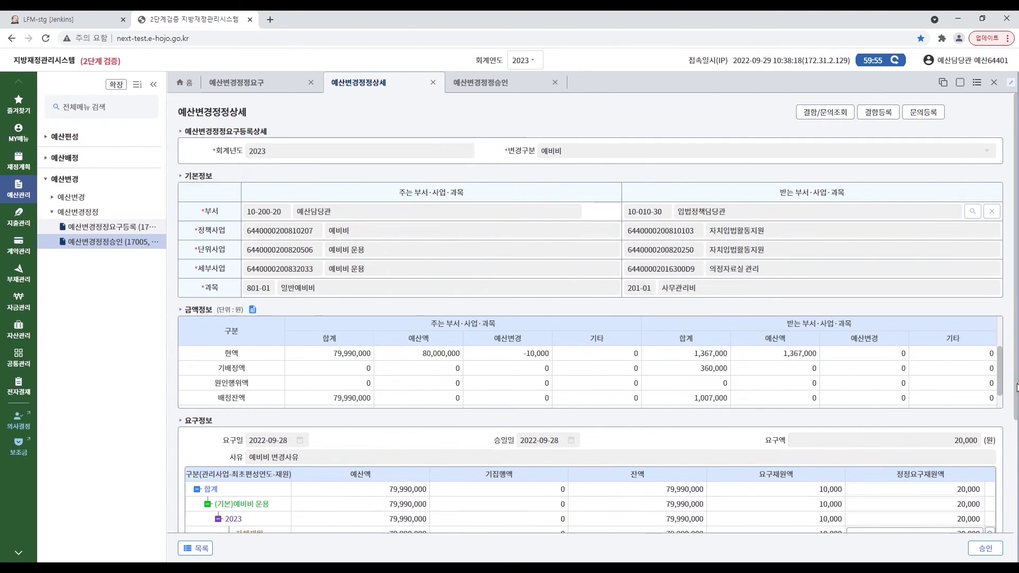
Approve the 예비비 correction request, return to the correction approval list and query it again.
scroll(1016, 372, down, 2)
scroll(1015, 457, down, 2)
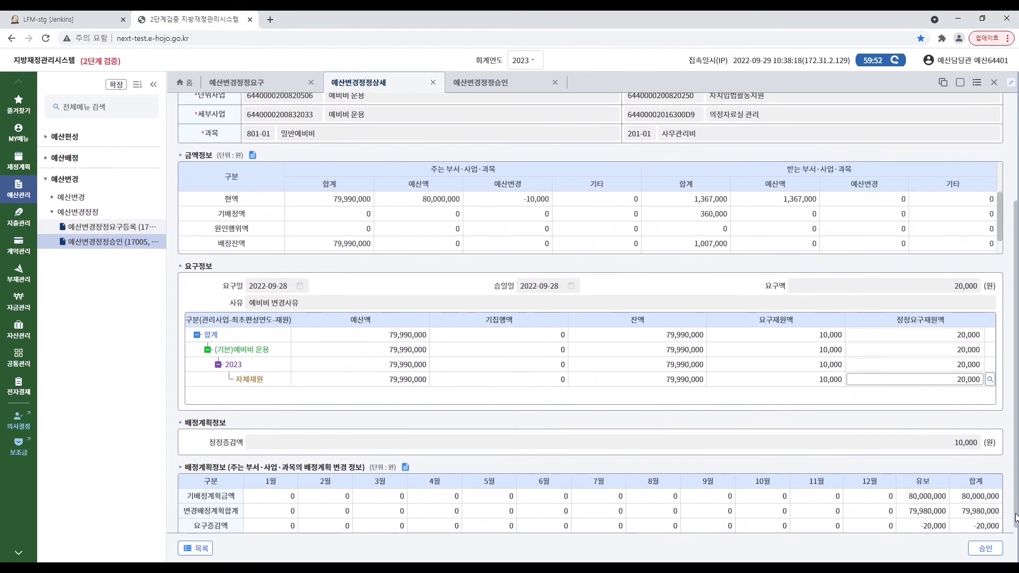
drag(1016, 513, 1015, 527)
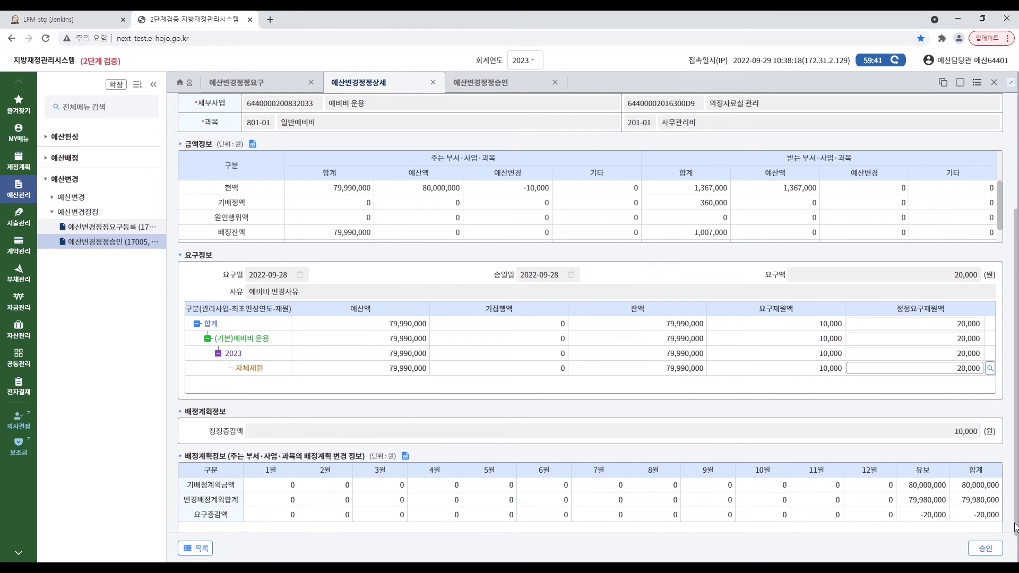
click(988, 552)
click(591, 342)
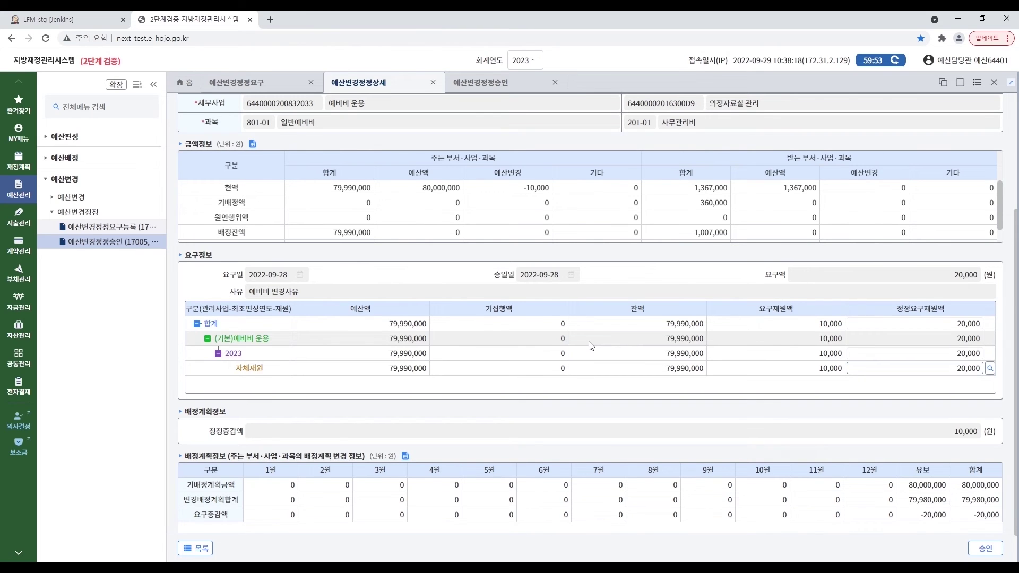
click(199, 548)
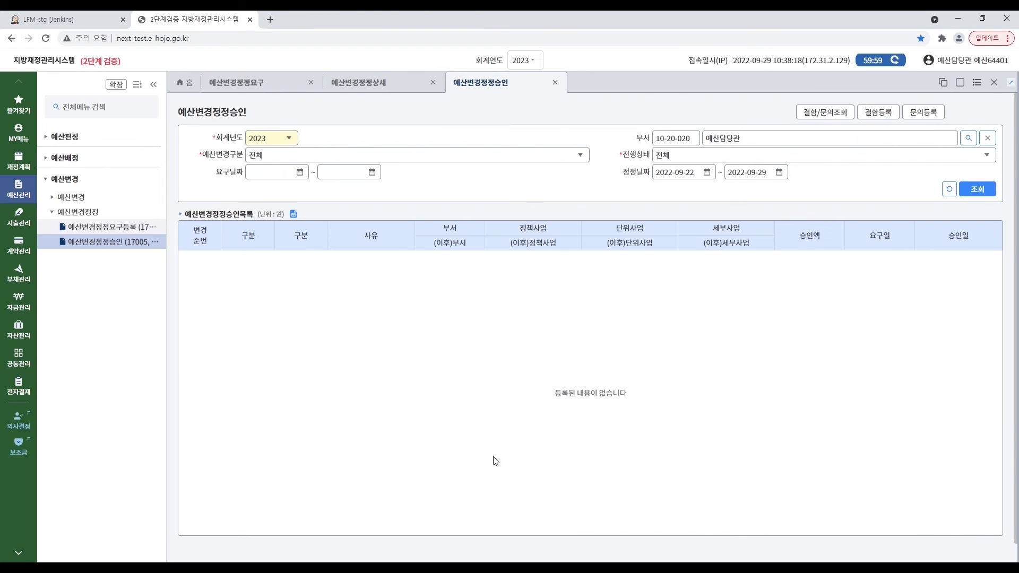
click(983, 192)
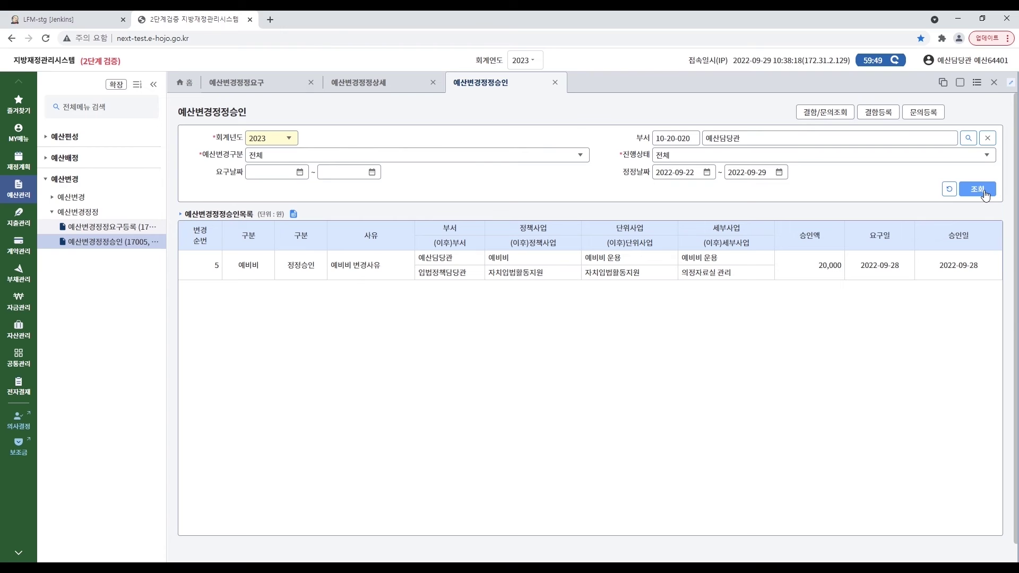
Query the 예산변경정정요구등록 list, review the approved 예비비 correction's details and return to the list.
click(133, 236)
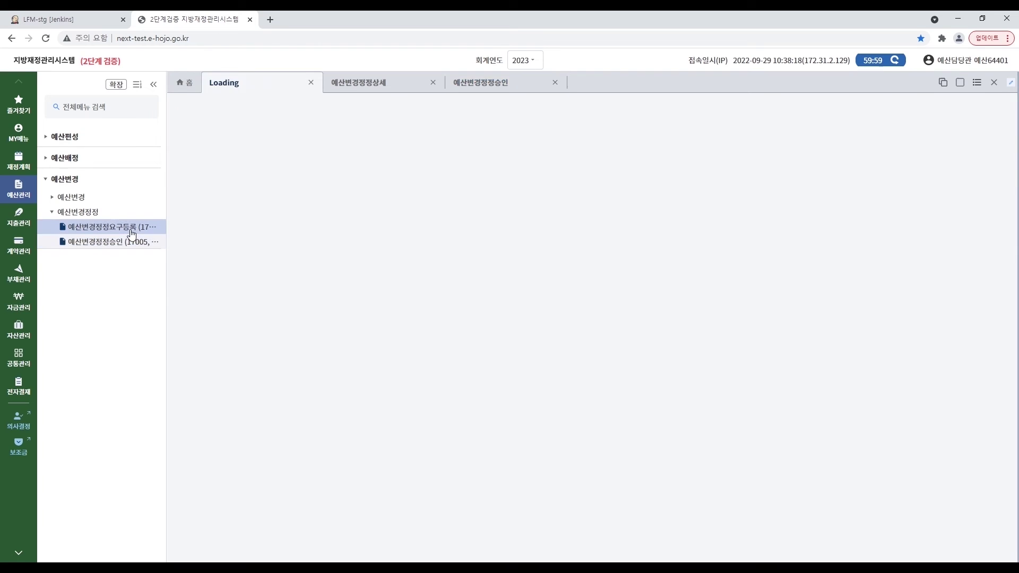
click(970, 178)
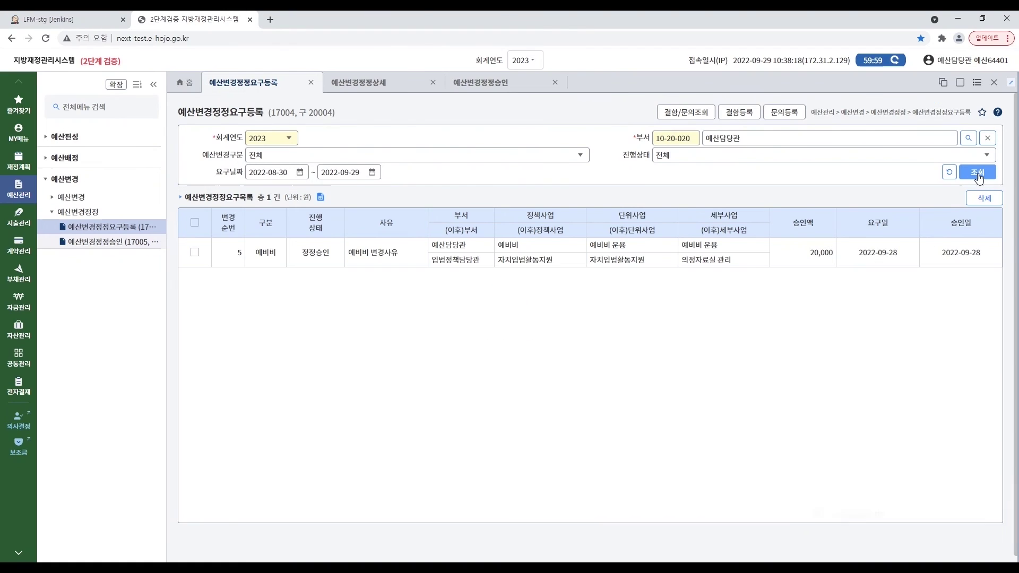
double_click(405, 258)
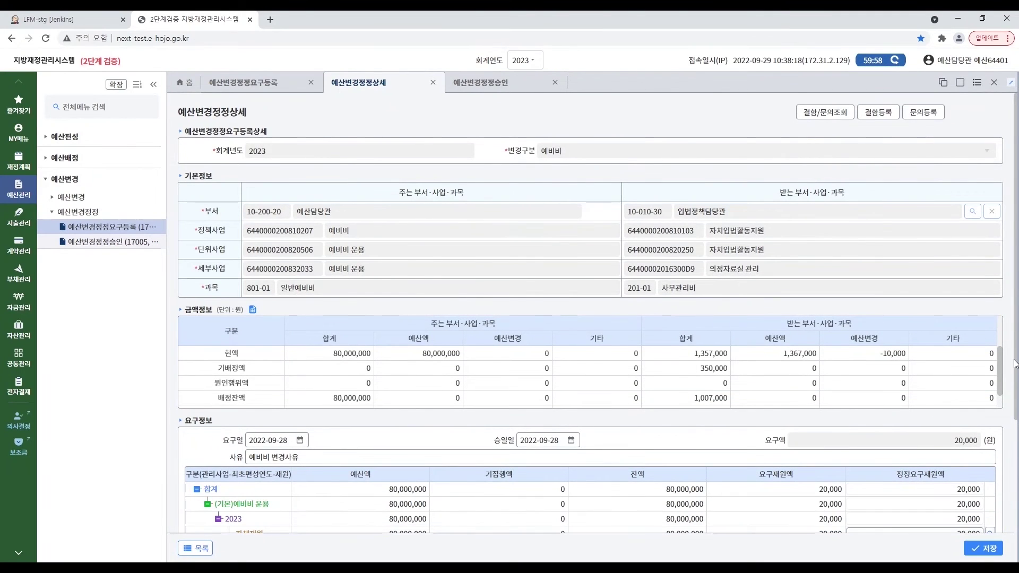
scroll(1014, 371, down, 3)
scroll(1012, 479, down, 1)
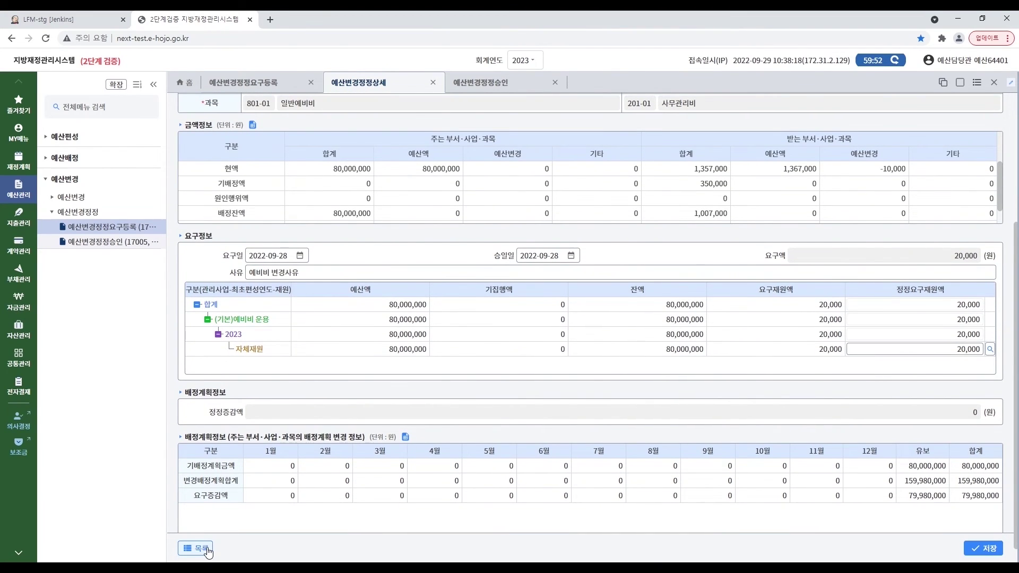
click(208, 552)
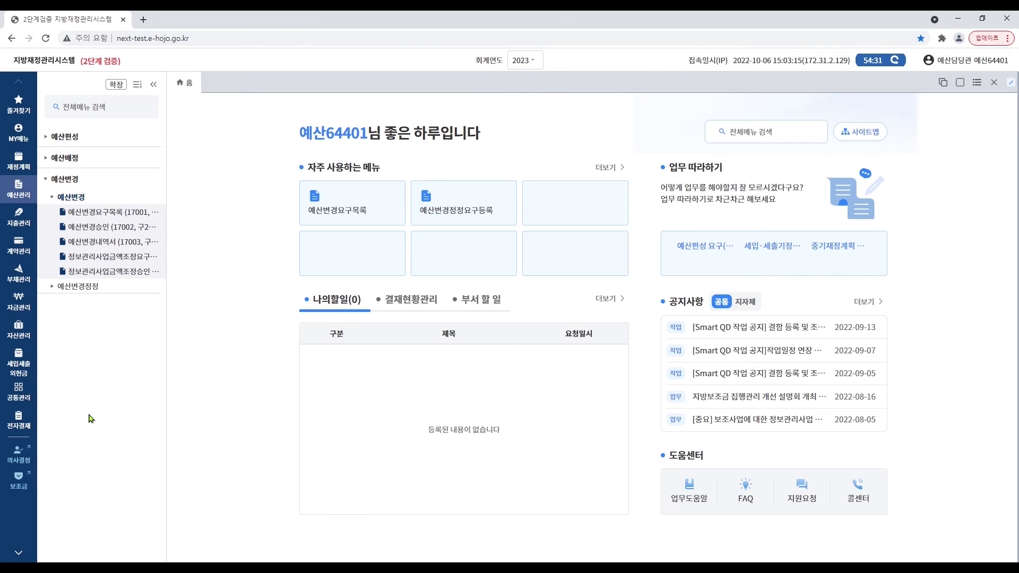
Open 정보관리사업금액조정요구목록, set the department to 관광진흥과 and query the adjustment requests.
click(107, 259)
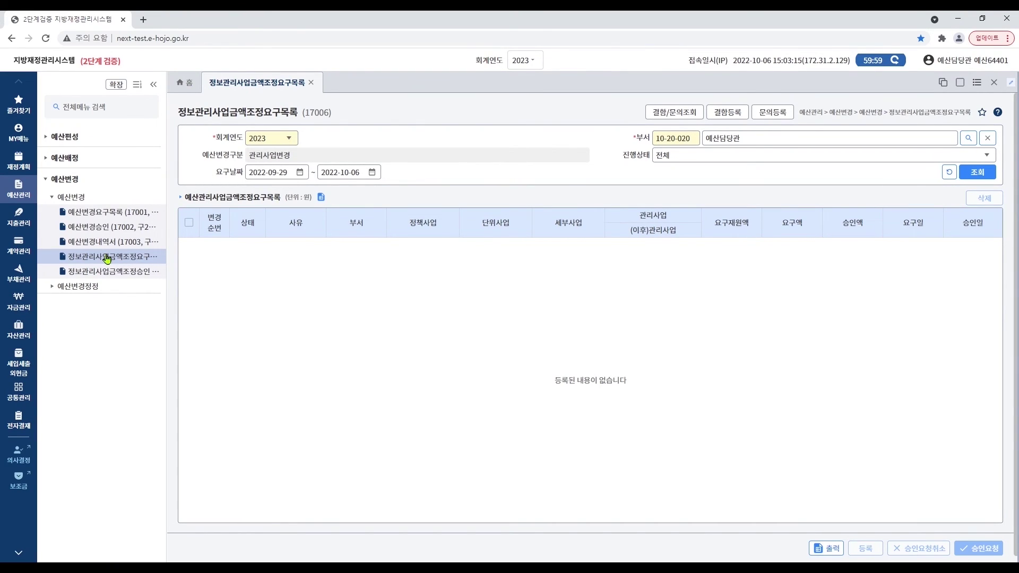
double_click(758, 141)
text(관광)
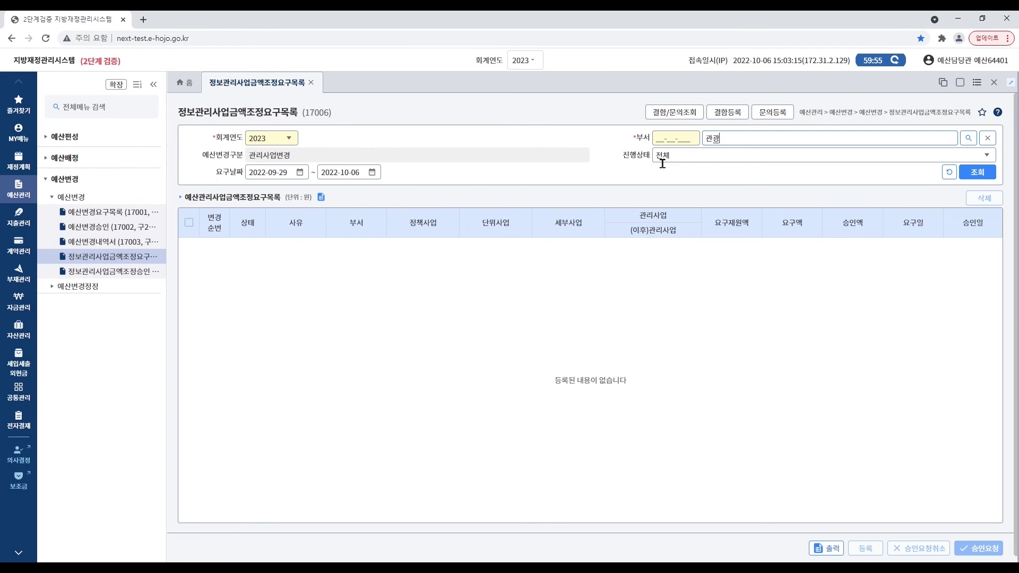
key(Return)
double_click(479, 297)
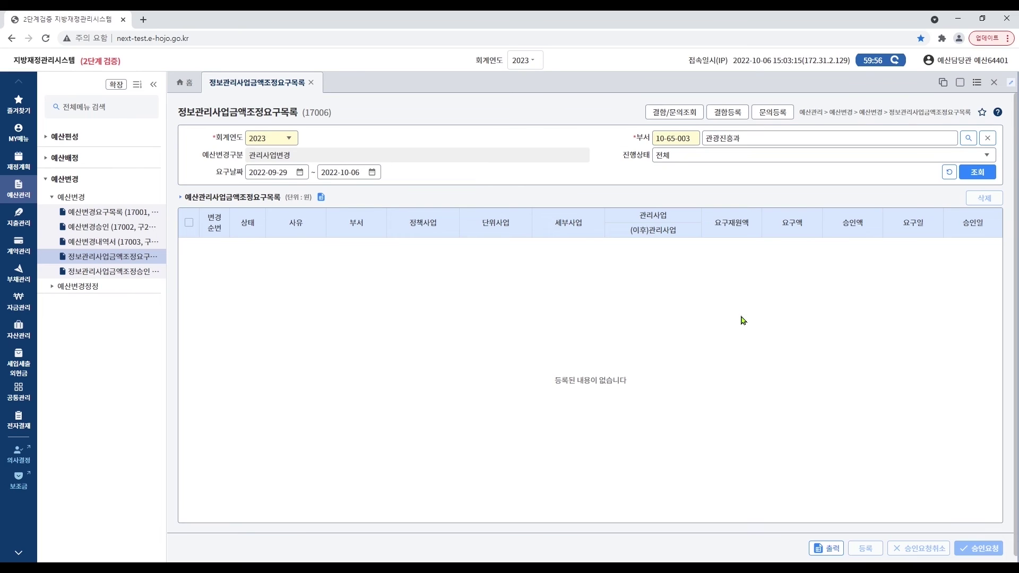
click(982, 174)
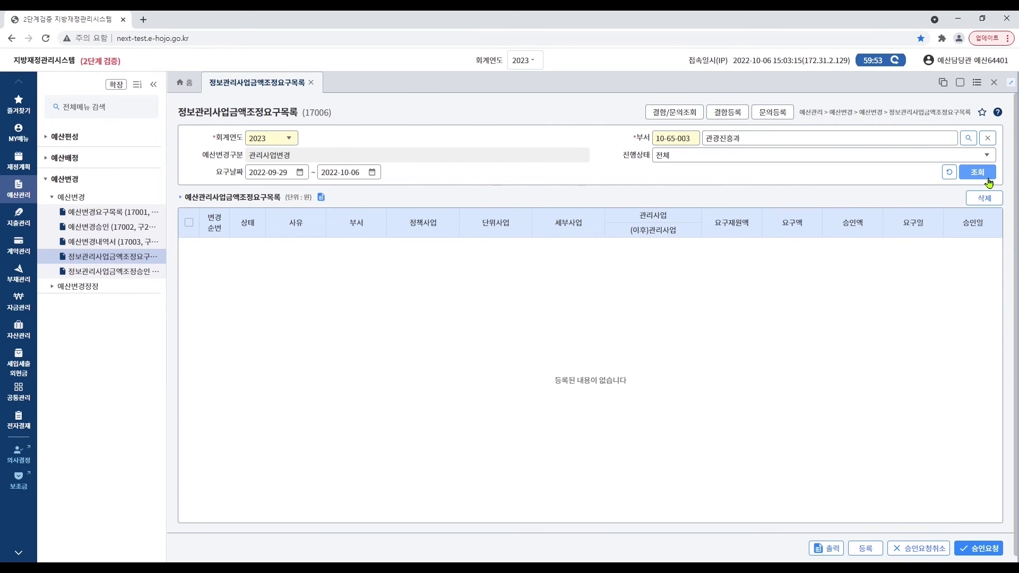
Start a new adjustment request for 문화관광자원개발, subject 308-01 자치단체경상보조금, and query its budget amounts.
click(870, 549)
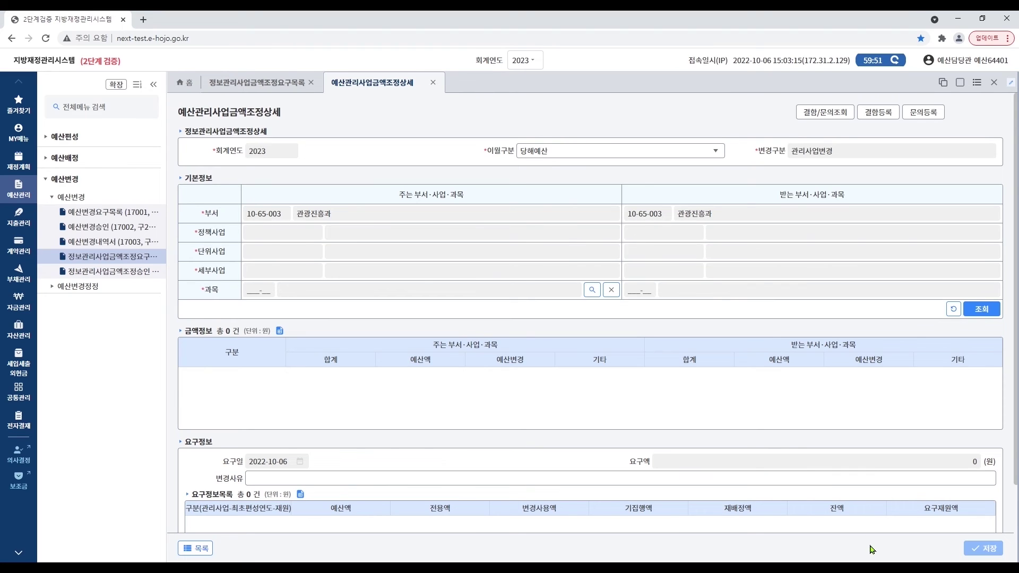
click(719, 157)
click(721, 159)
click(592, 289)
drag(791, 335, 792, 399)
scroll(792, 399, down, 3)
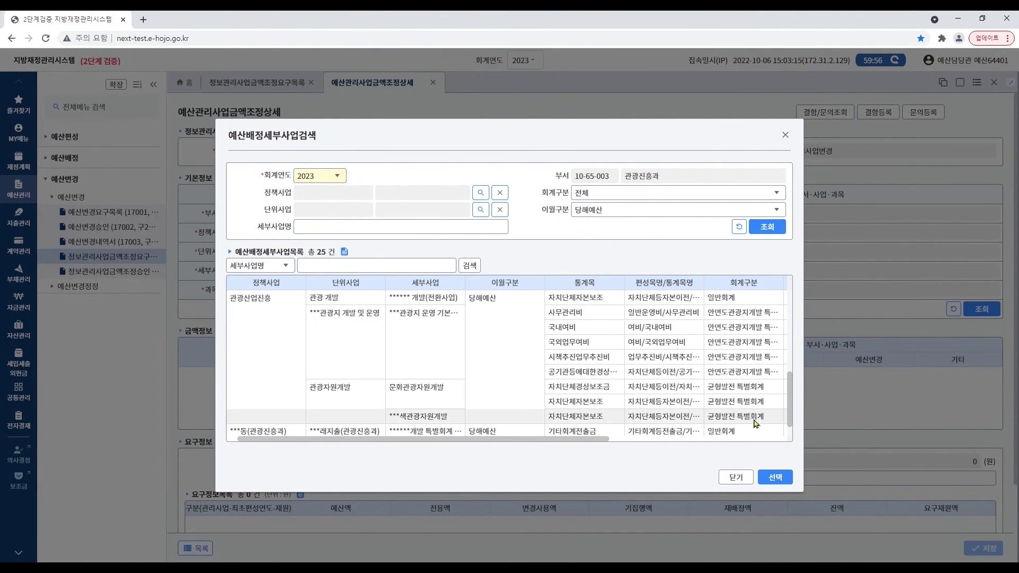
double_click(610, 391)
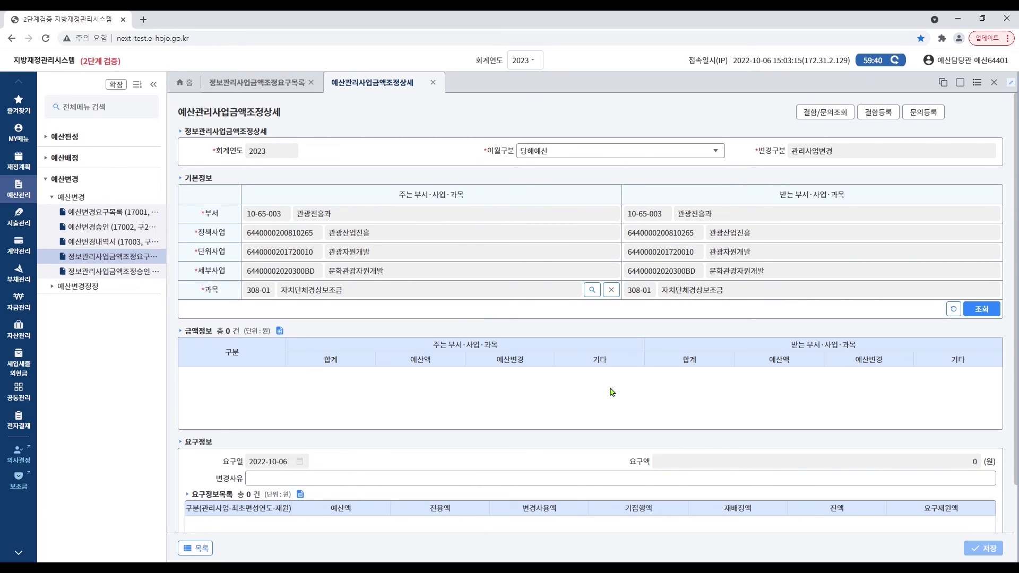
click(987, 314)
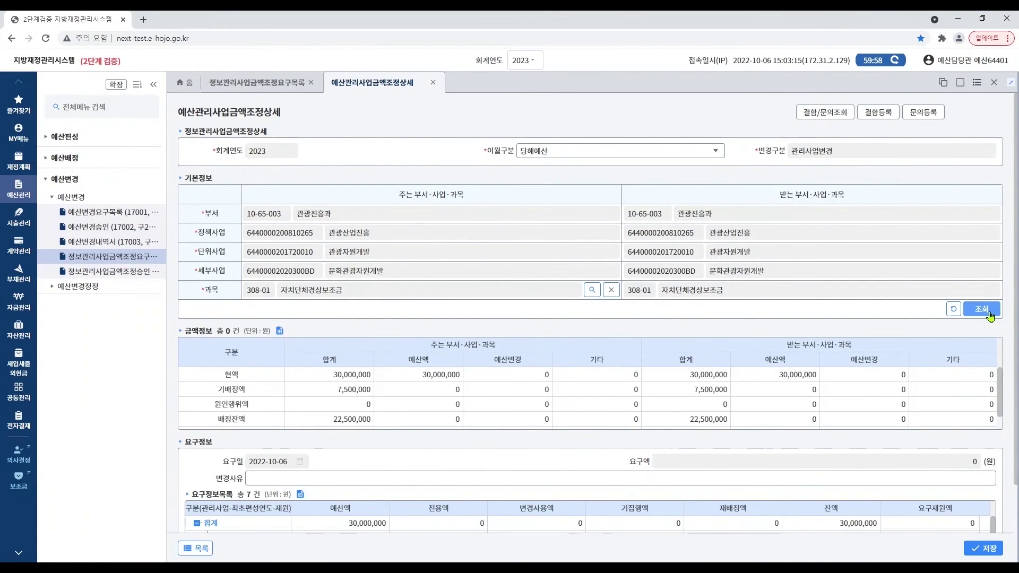
Enter 예산변경 사유 as the request's 변경사유.
scroll(985, 391, down, 4)
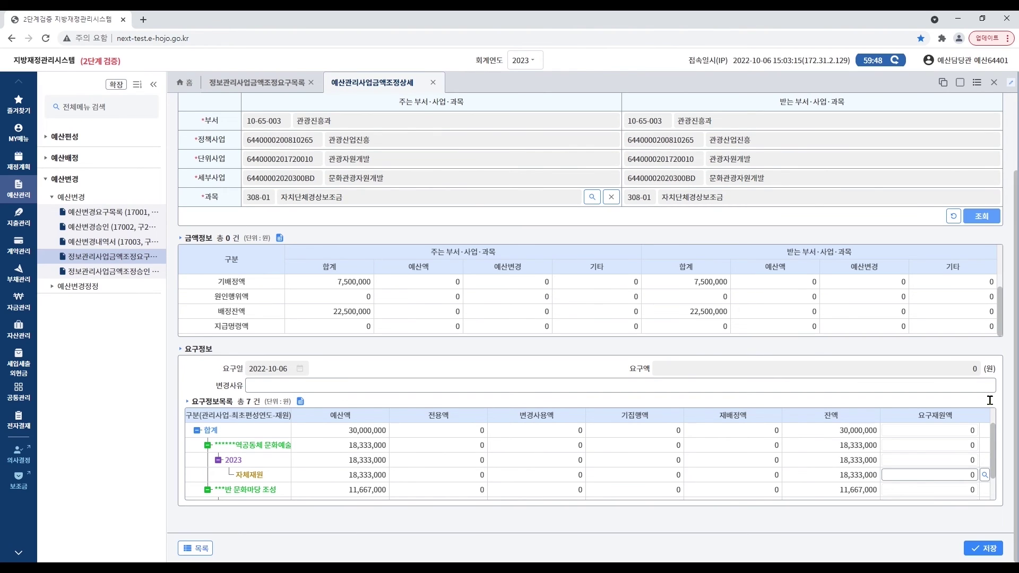
scroll(996, 467, down, 1)
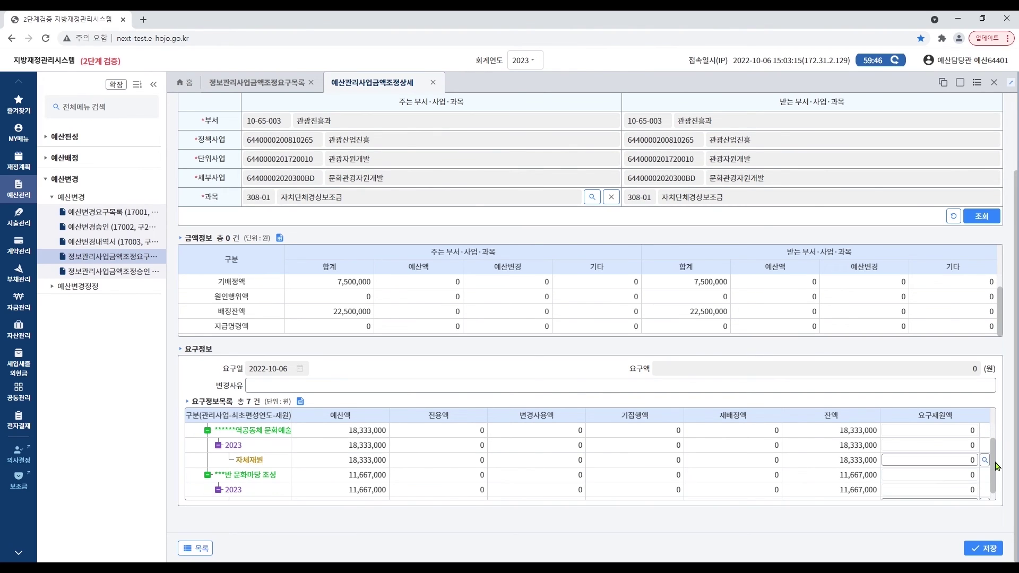
scroll(999, 454, up, 1)
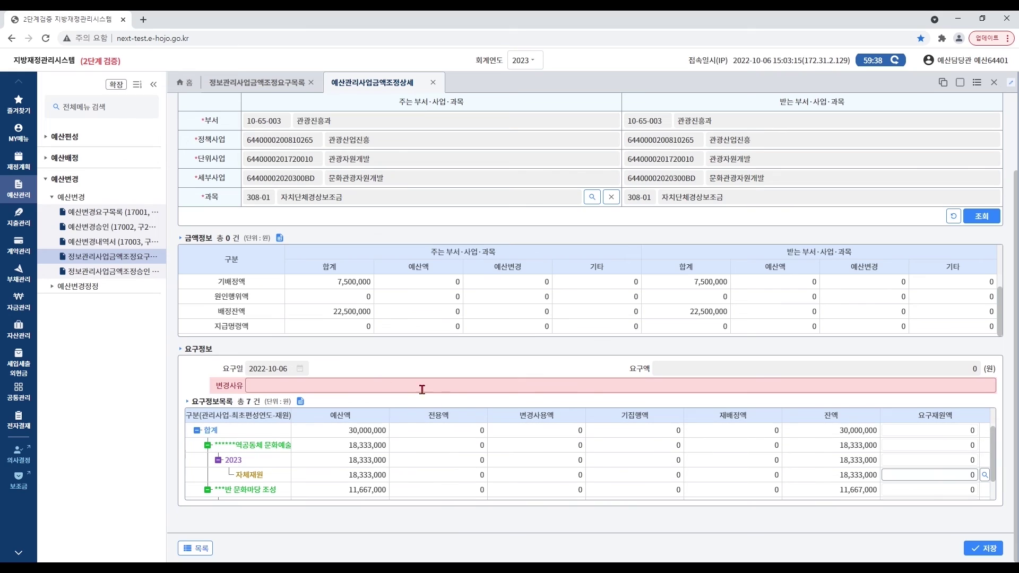
text(ㅇㅖ산변경 상ㅠ)
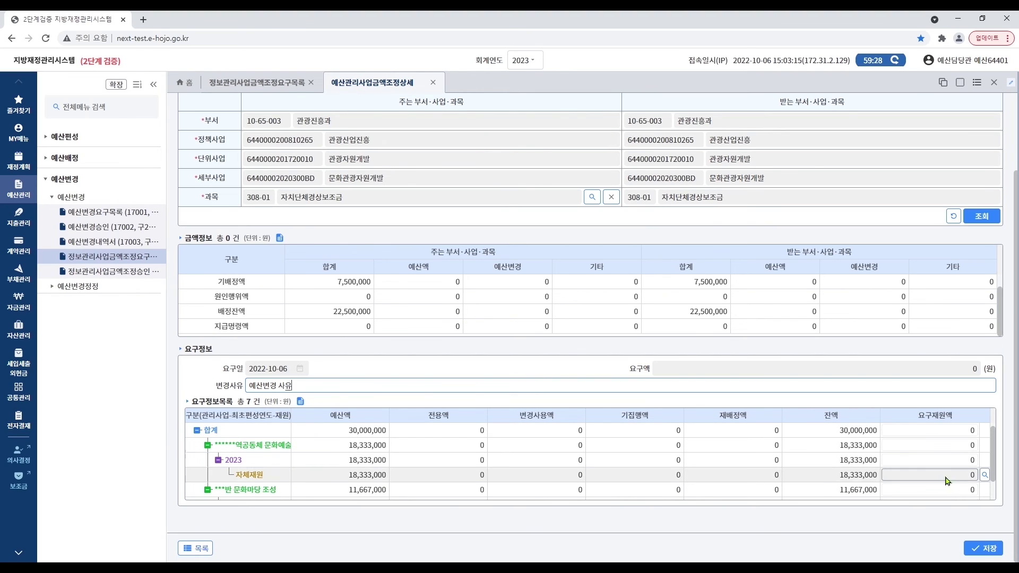
Set the 요구재원액 of (기본)문화관광자원개발 to 10,000 for the 역공동체 문화예술놀이터 자체재원 and save the amount.
click(985, 476)
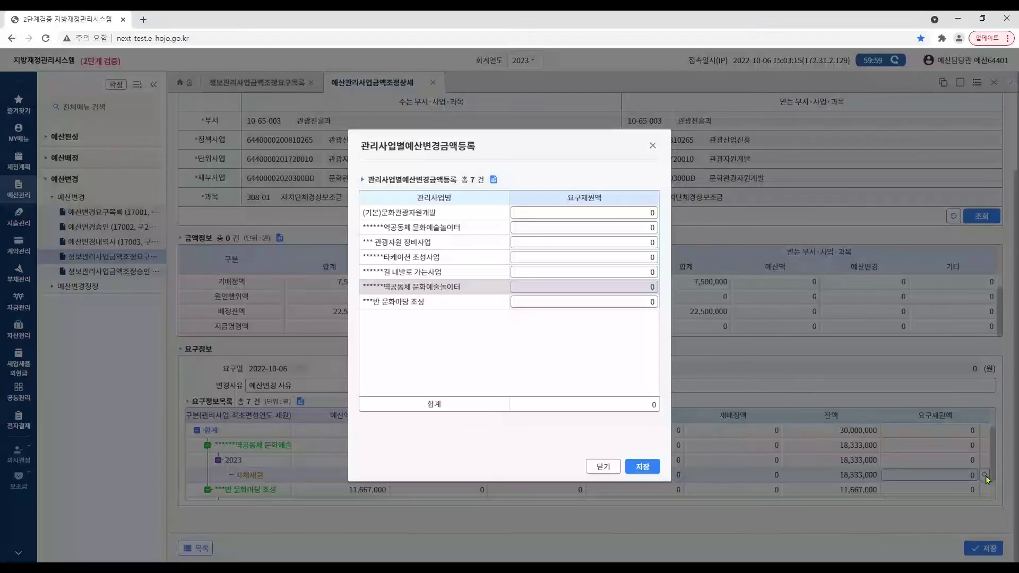
click(632, 216)
text(100000)
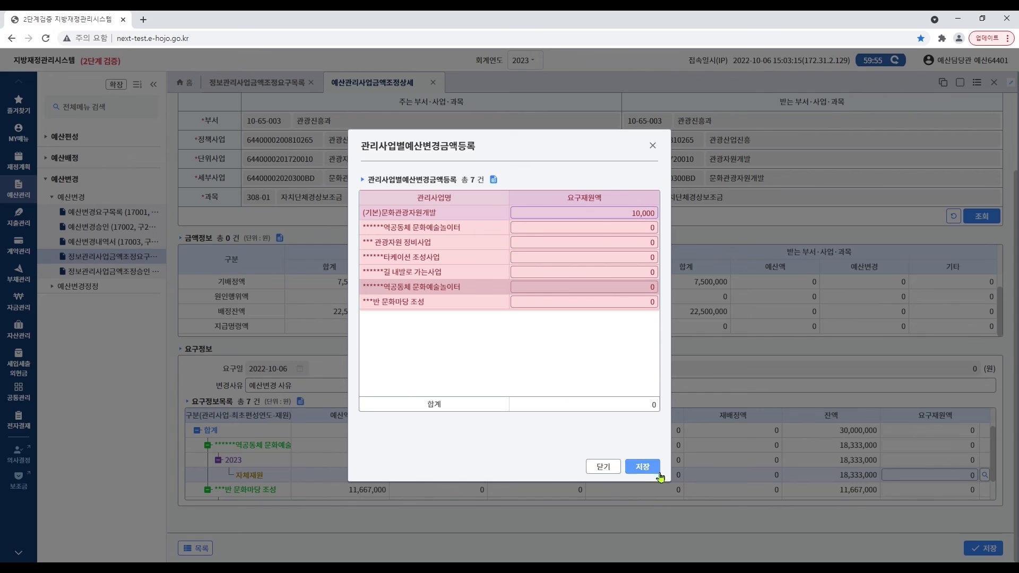
click(642, 467)
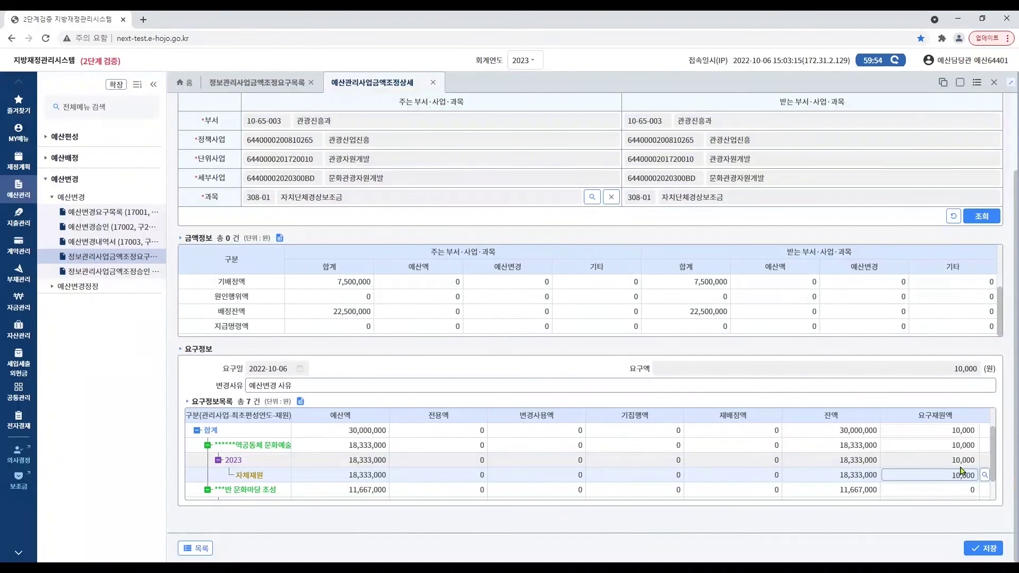
Set the 요구재원액 of 관광자원 정비사업 to 10,000 for the 반 문화마당 조성 자체재원 and save the amount.
scroll(996, 485, down, 1)
scroll(996, 486, down, 1)
click(985, 489)
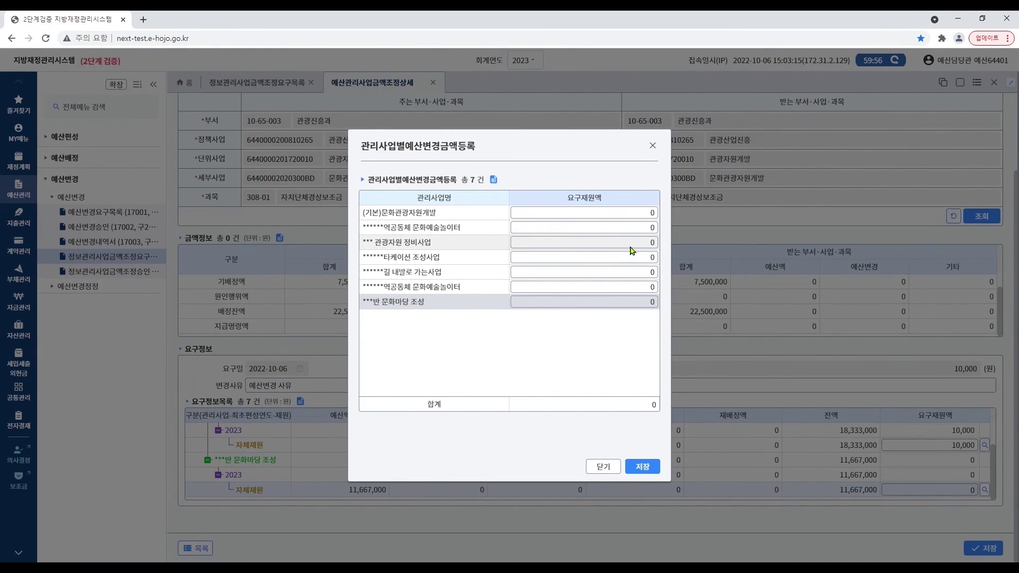
click(639, 243)
text(100000)
click(613, 350)
click(642, 466)
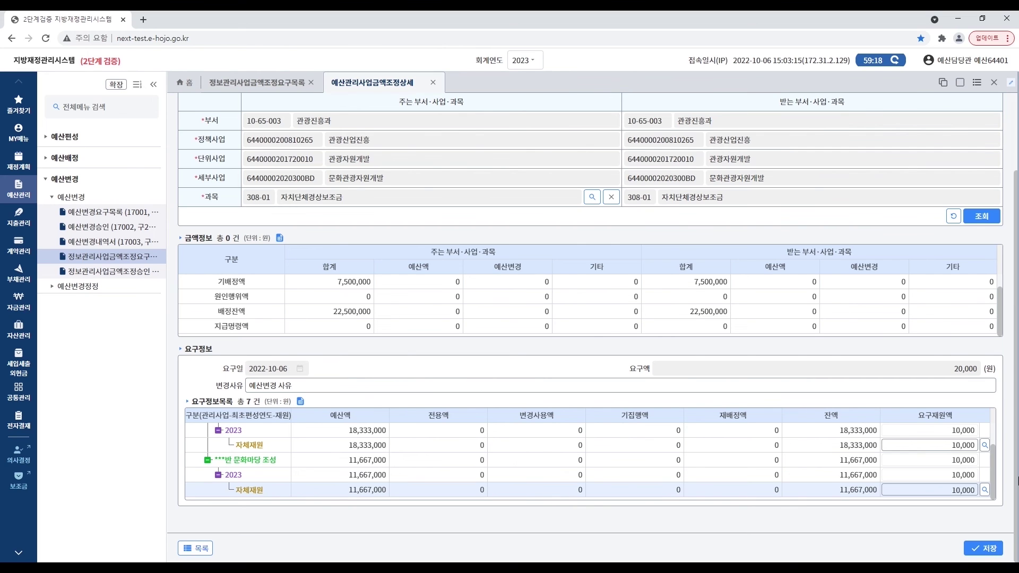
Save the adjustment request and return to the adjustment request list.
click(984, 548)
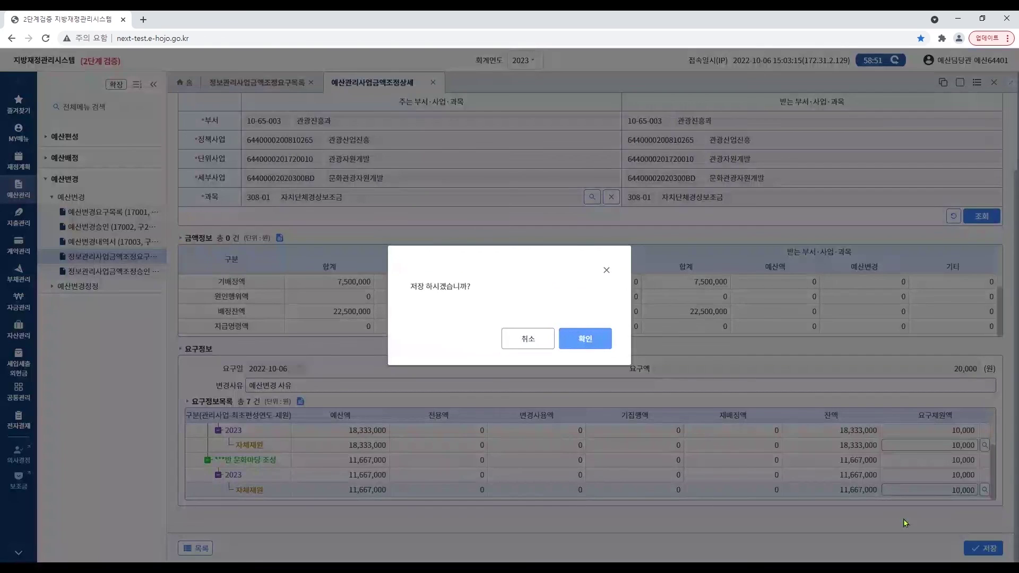
click(589, 339)
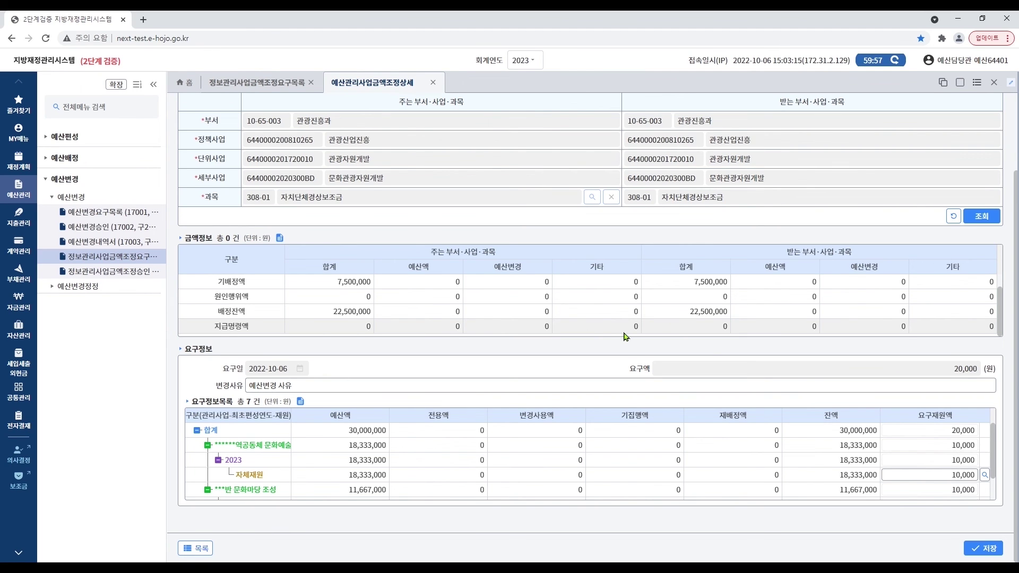
click(196, 548)
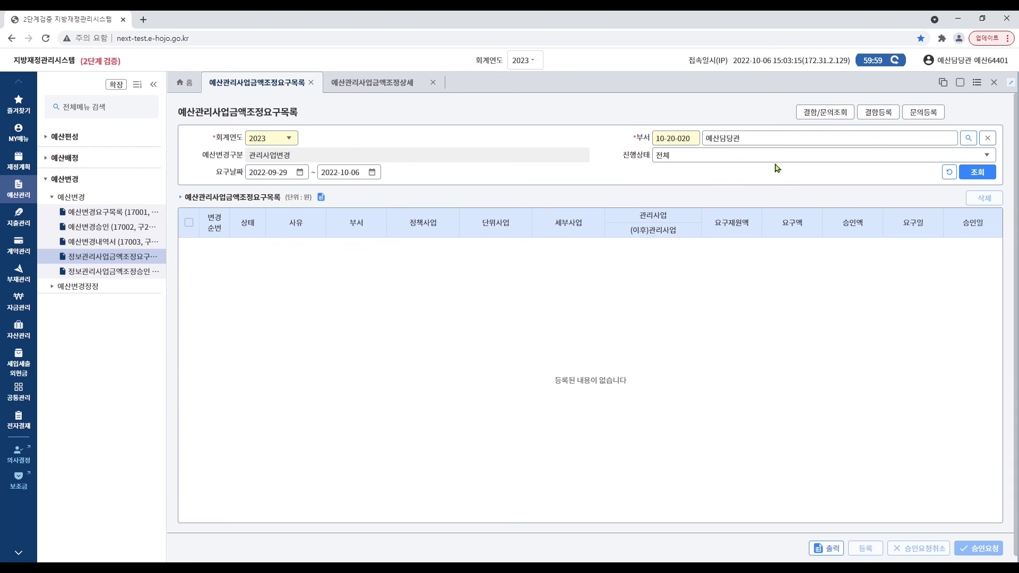
Set the request list's department to 관광진흥과 and query it for the saved request.
double_click(768, 142)
text(고관광)
key(Return)
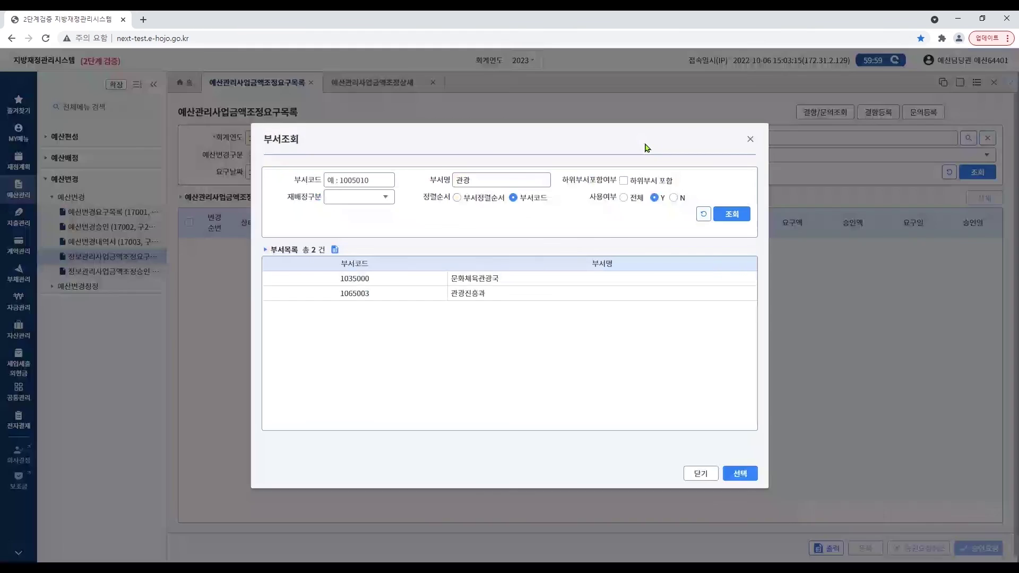
double_click(493, 293)
click(986, 176)
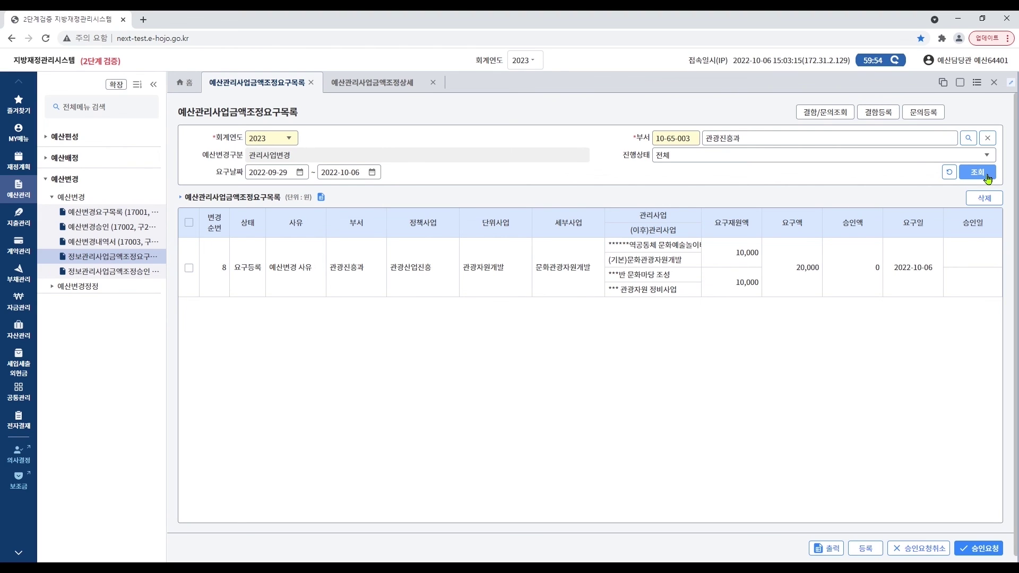
Select the 관광진흥과 adjustment request and submit it for approval.
click(189, 269)
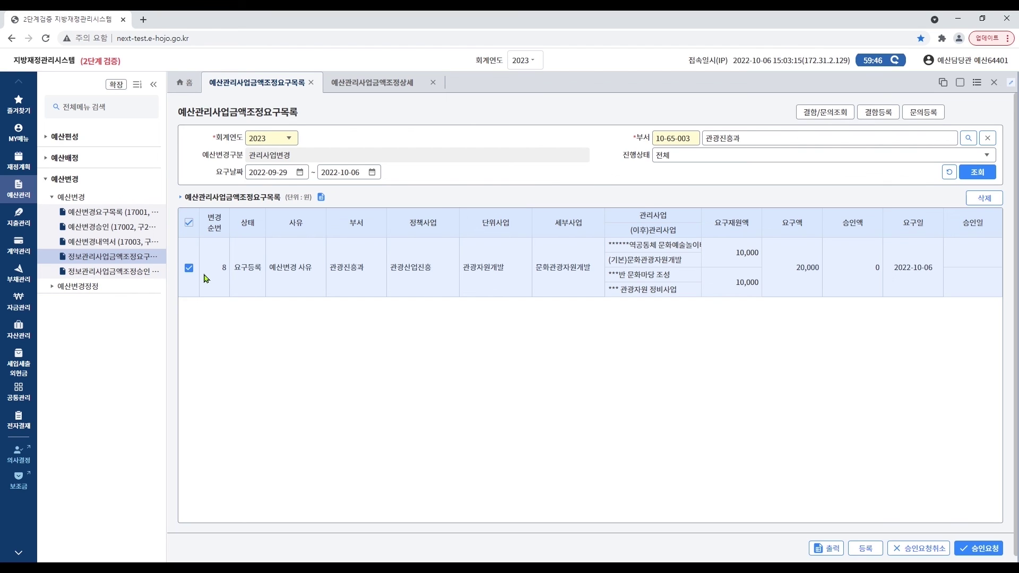
click(990, 206)
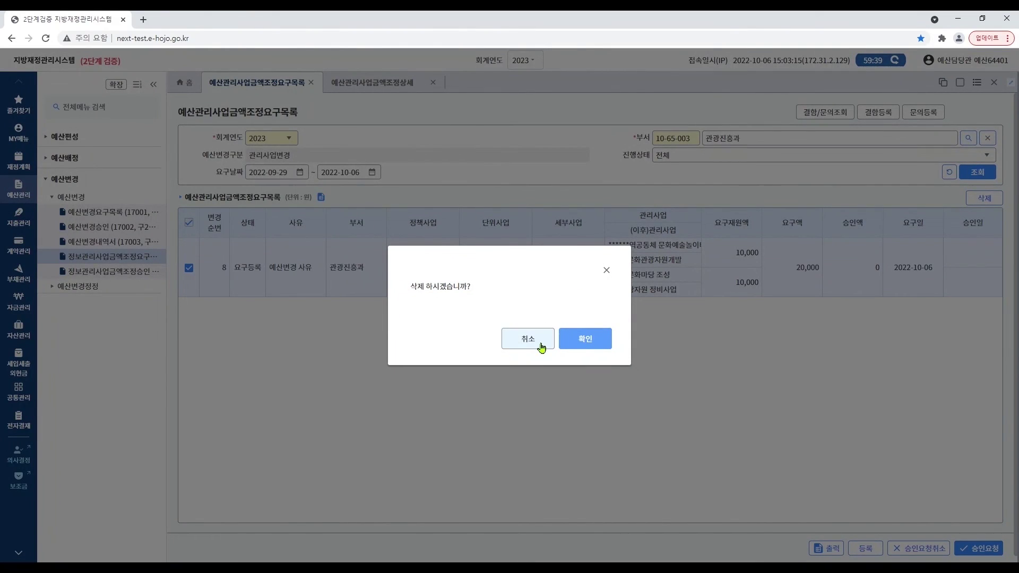
click(541, 348)
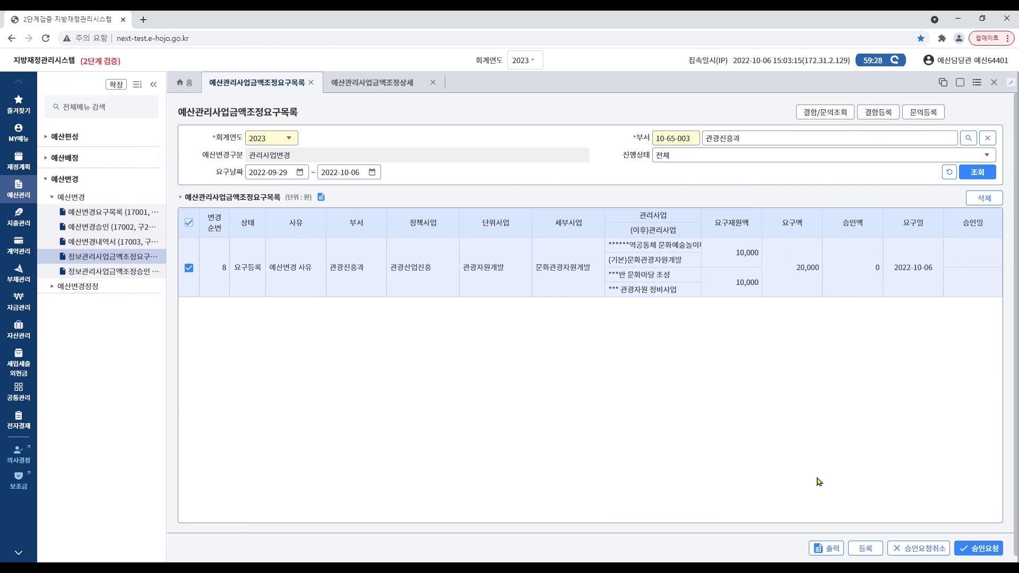
click(979, 547)
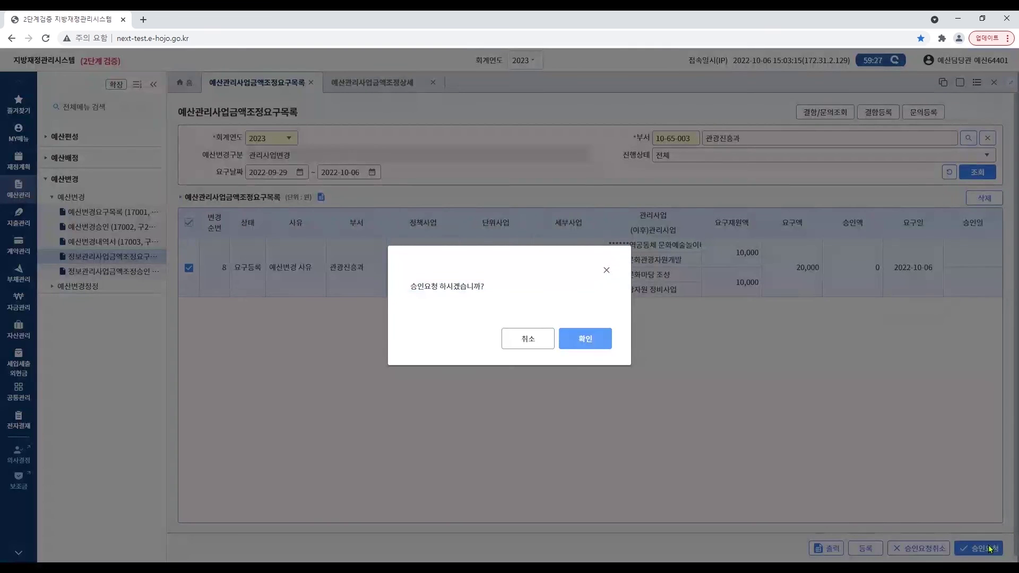
click(602, 346)
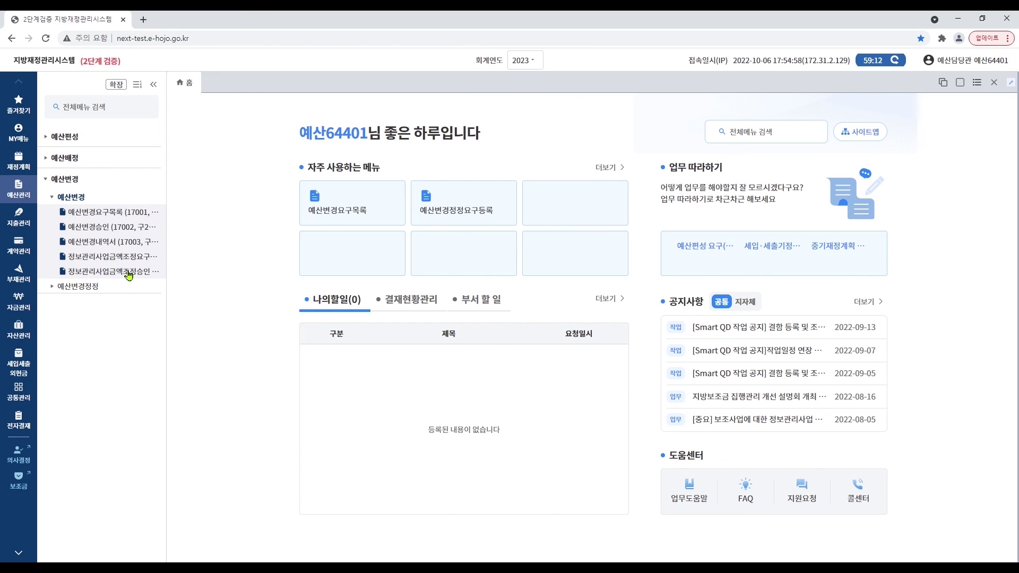
Open 정보관리사업금액조정승인, set the start of 요구날짜 to 2022-01-01 and query the approval list.
click(128, 272)
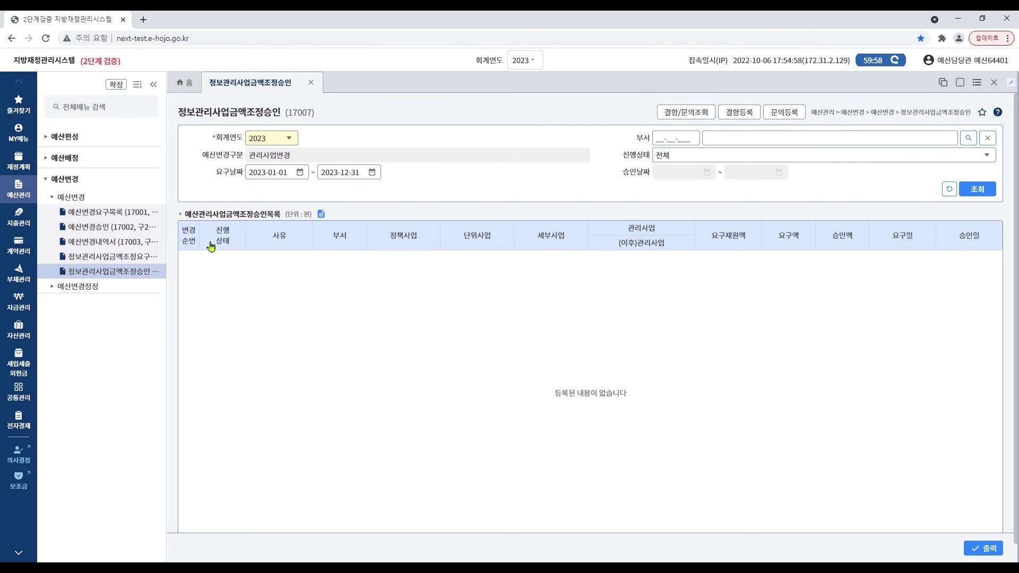
click(301, 173)
click(254, 187)
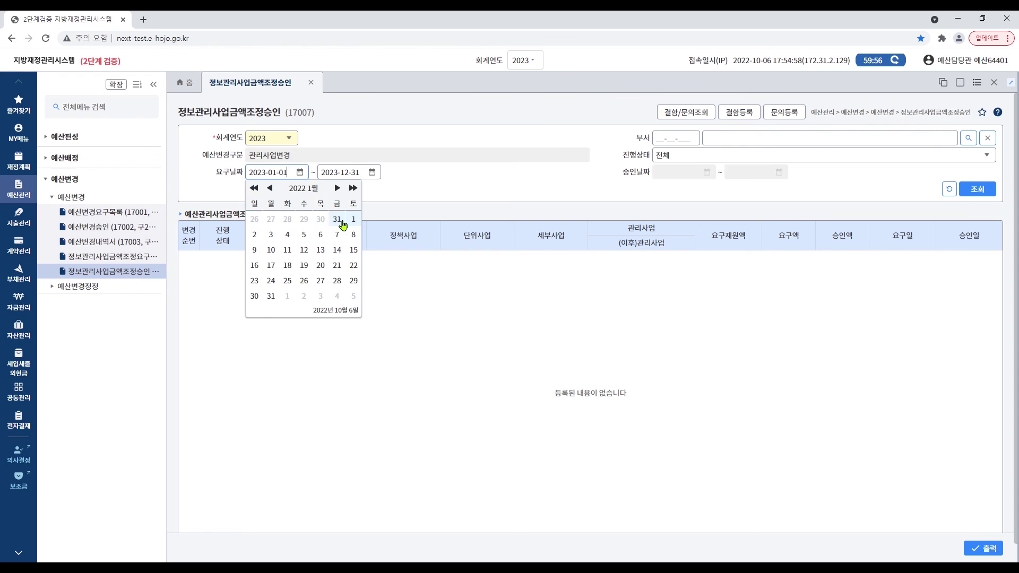
click(352, 219)
click(976, 190)
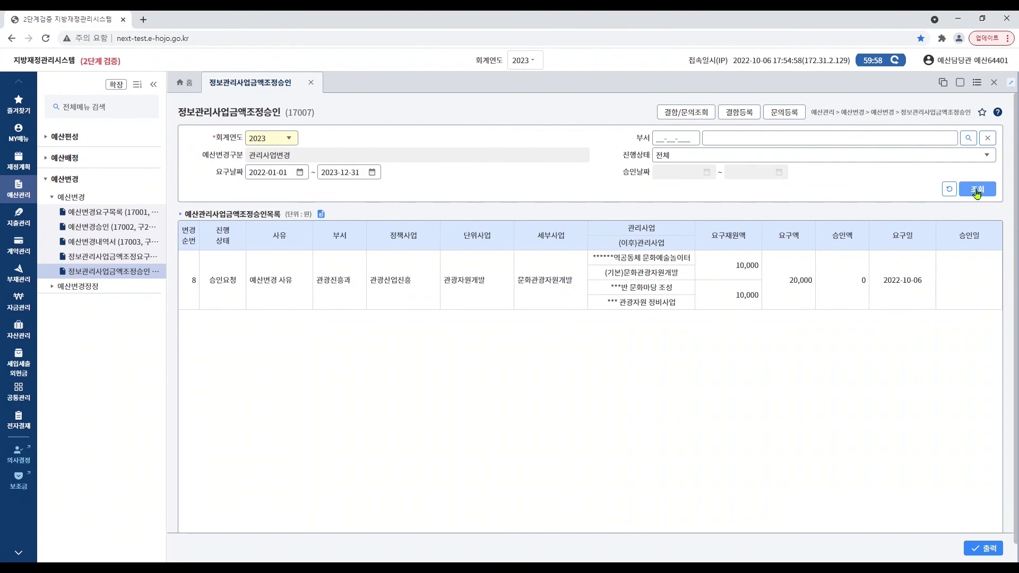
Open the detail of the 관광진흥과 adjustment request in the approval list, request its 결재요청 approval and confirm it.
click(402, 287)
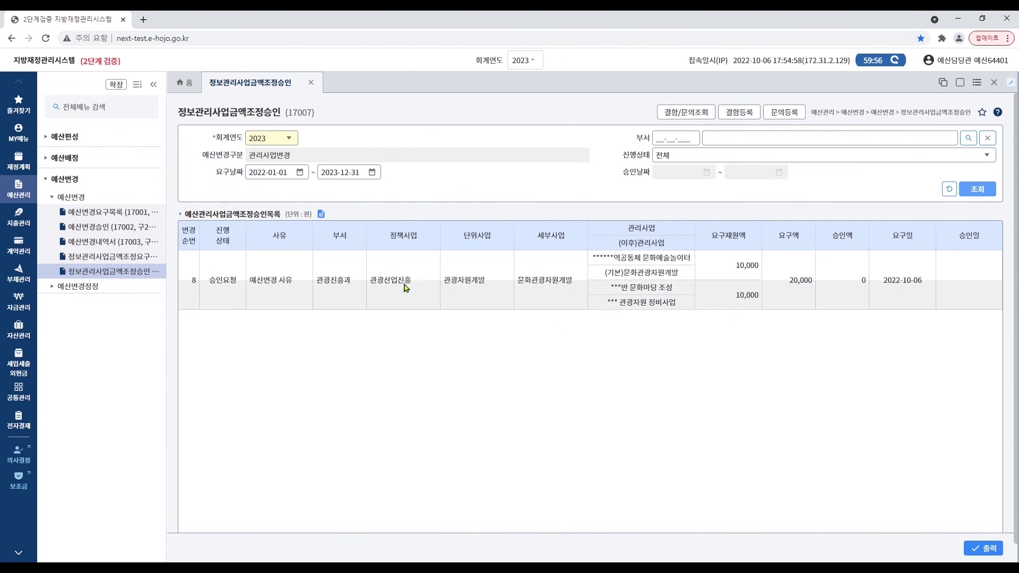
double_click(403, 286)
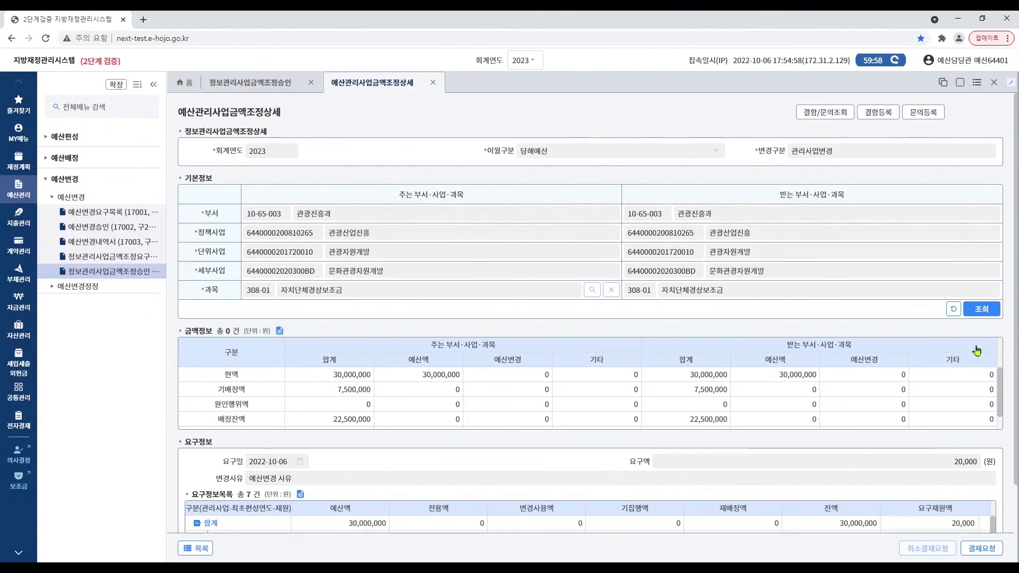
scroll(969, 351, down, 1)
scroll(969, 352, down, 1)
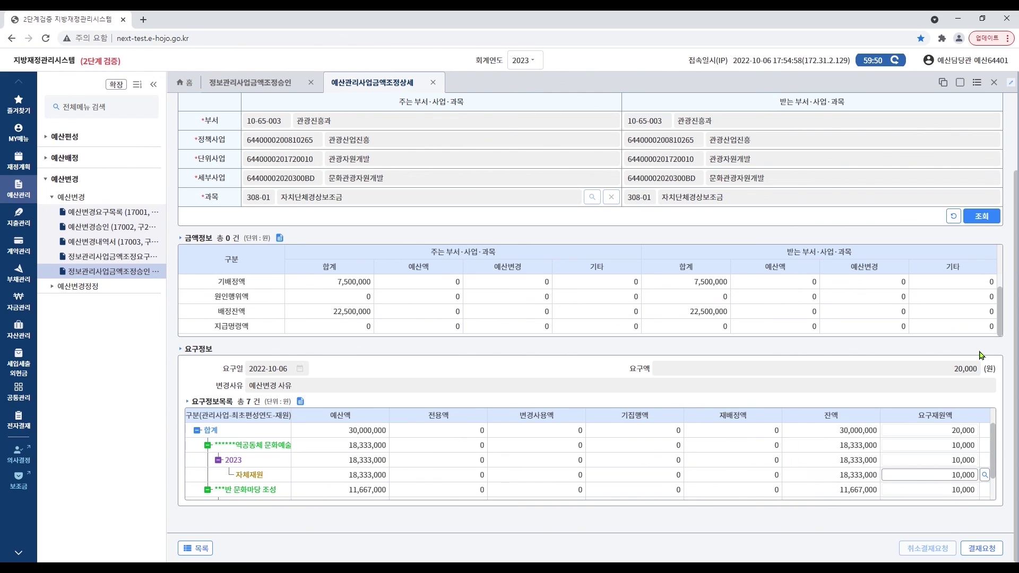
click(990, 548)
click(600, 344)
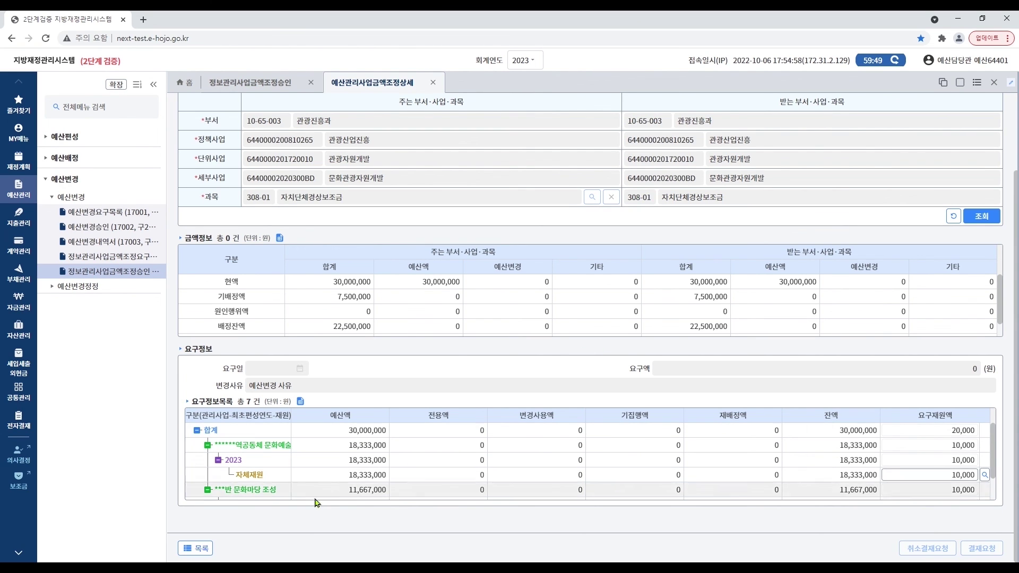
Return to the adjustment approval list, set the start of 요구날짜 to 2022-01-01 and query the list again.
click(196, 548)
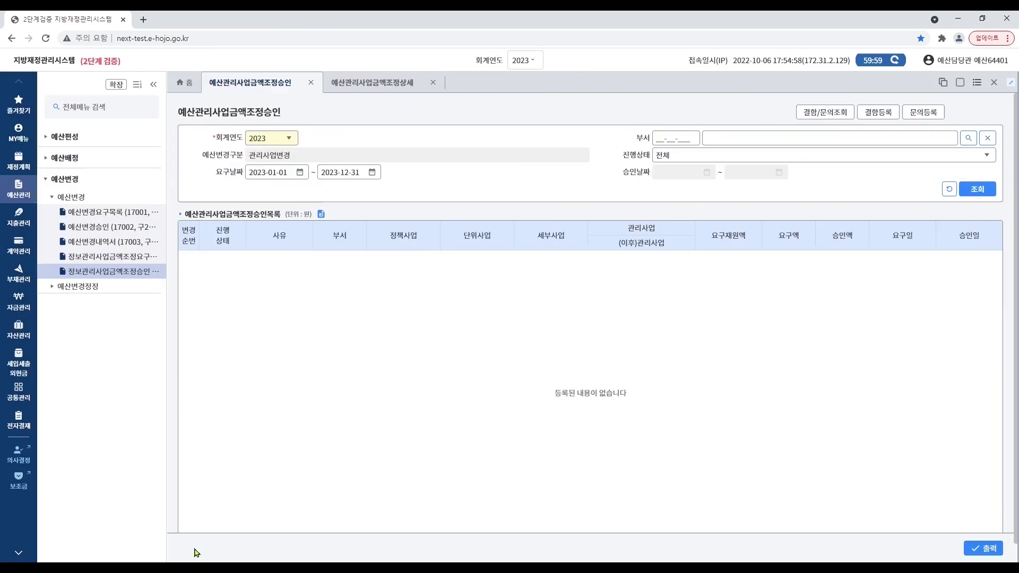
click(300, 172)
click(253, 188)
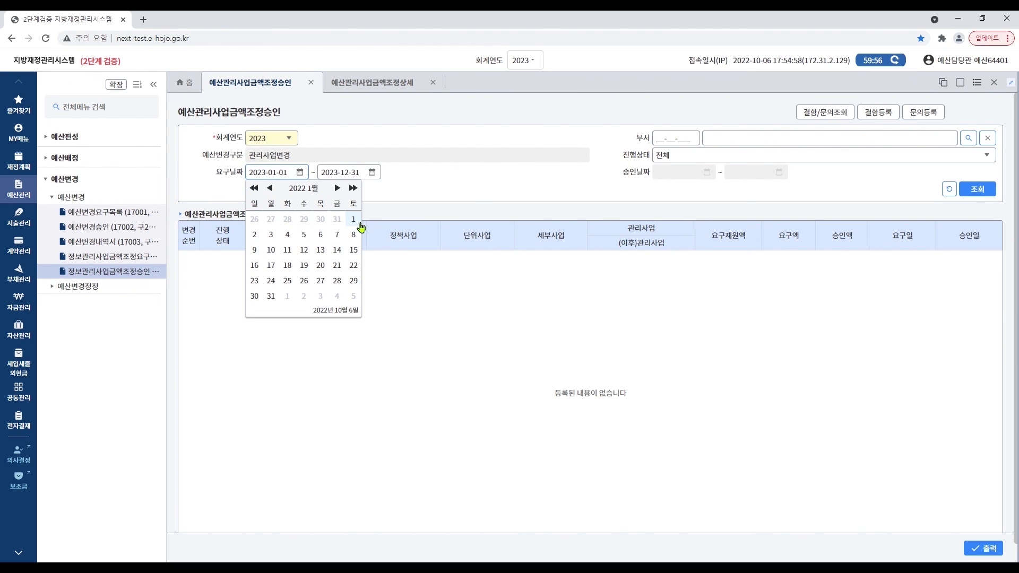
click(354, 219)
click(975, 191)
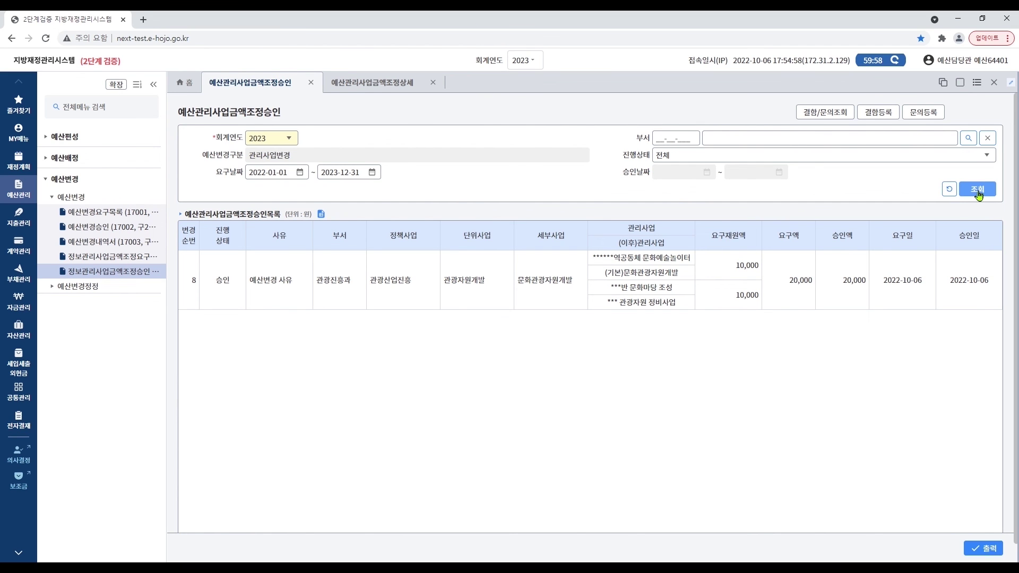
Open the detail of the approved 관광진흥과 adjustment, request its approval cancellation with 취소결재요청 and confirm it.
double_click(367, 287)
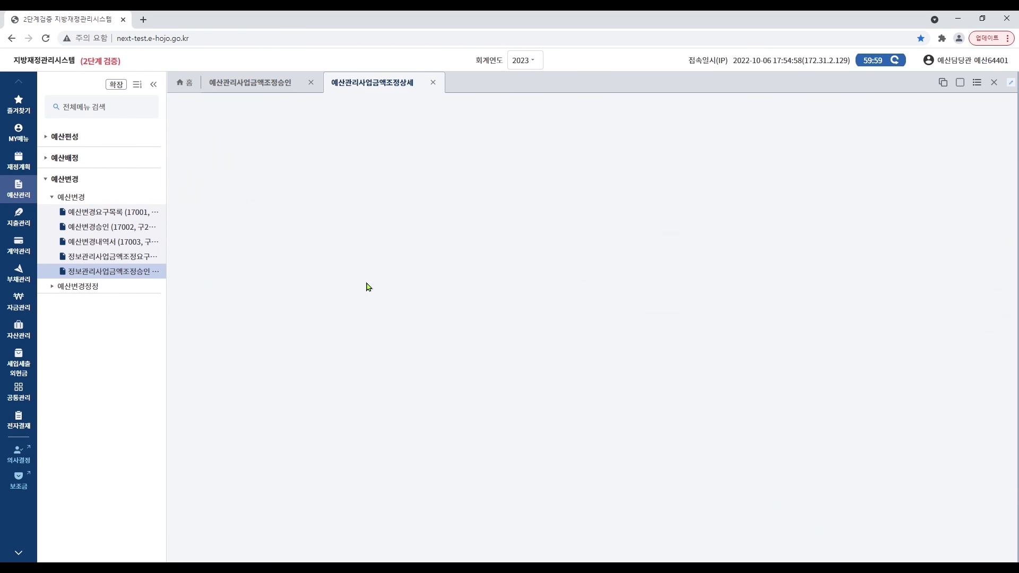
scroll(931, 428, down, 3)
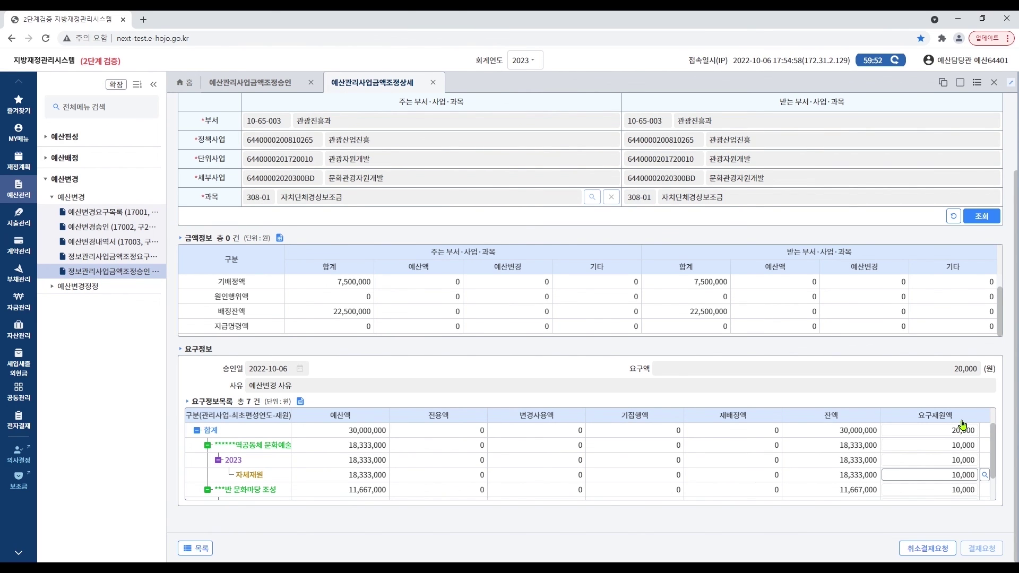
click(937, 552)
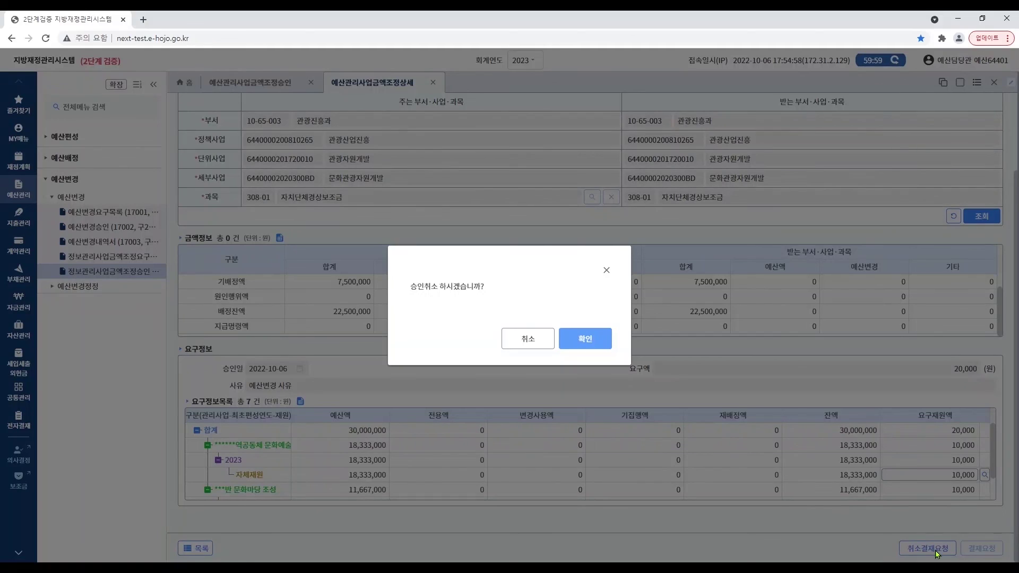
click(596, 345)
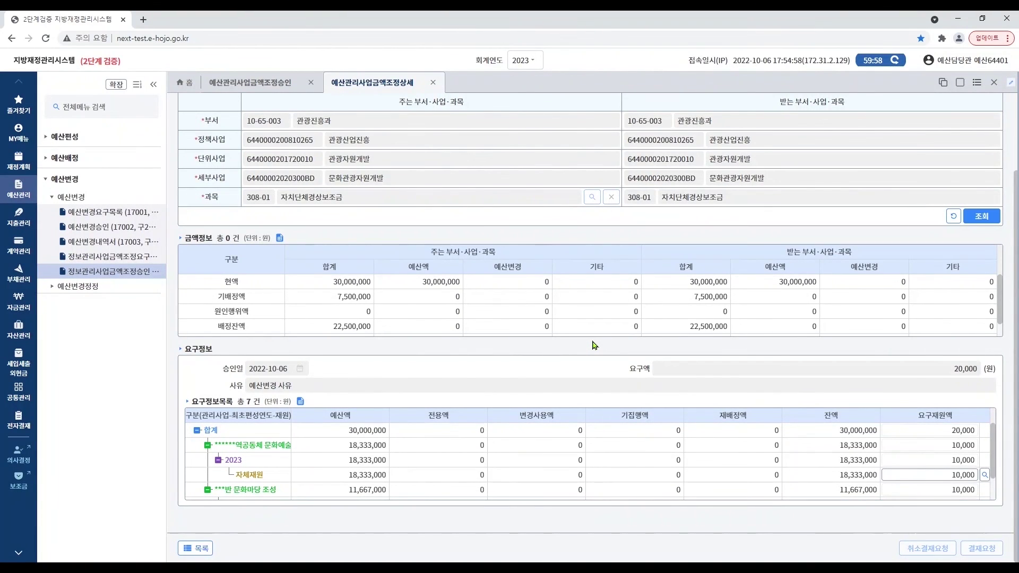